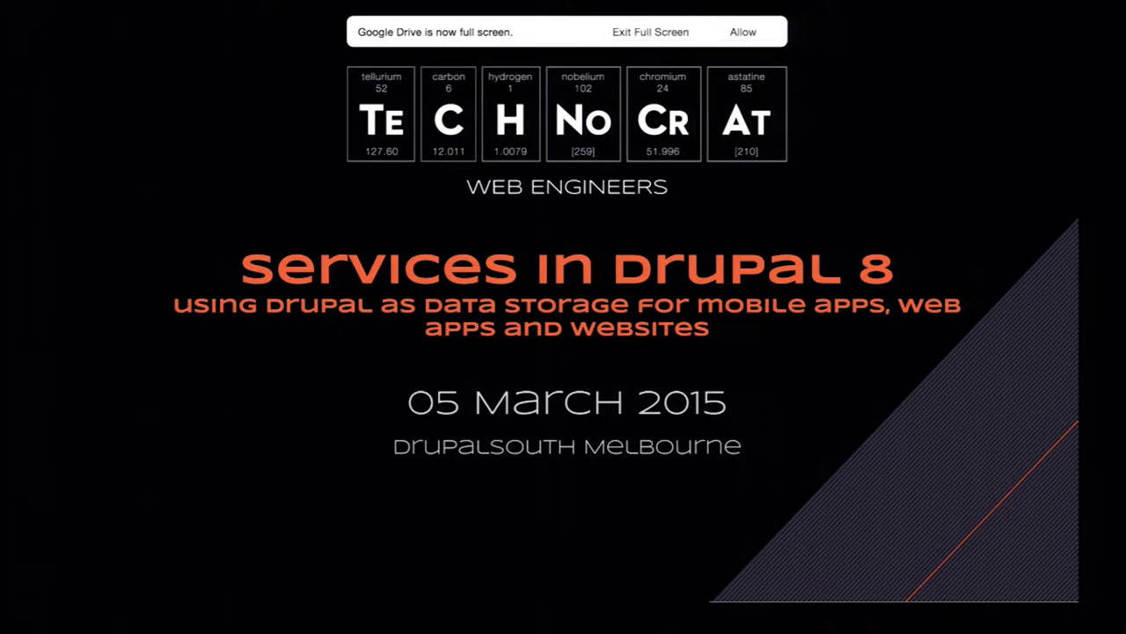
Leave the opening slides for the archived drupal.org page in the Wayback Machine and open its 1 July 2014 capture.
{"action": "key", "text": "Right"}
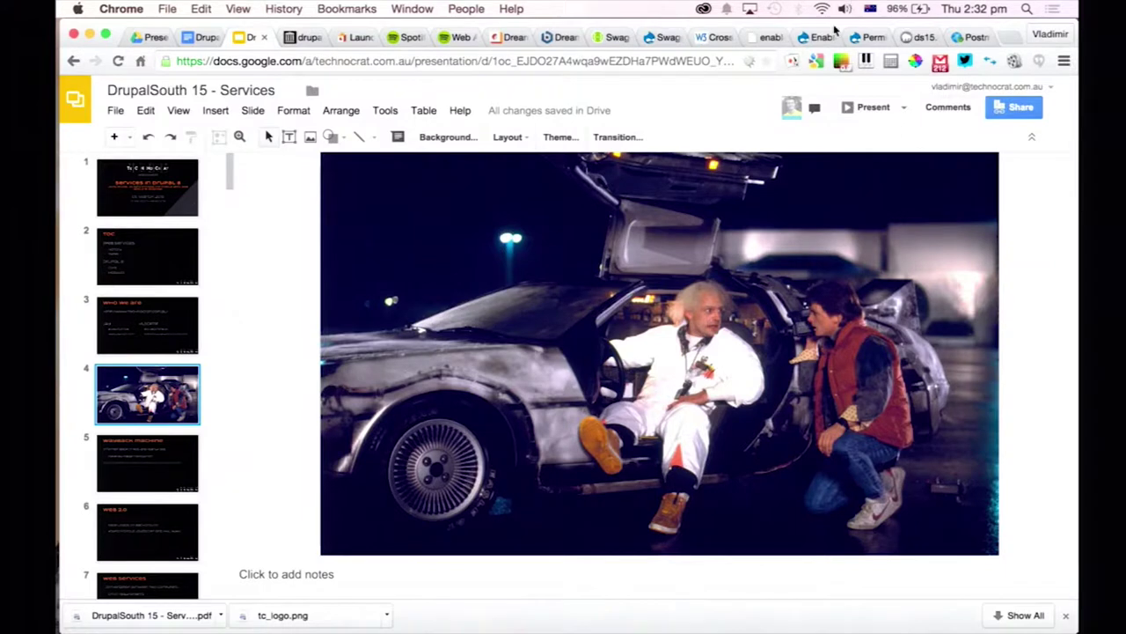
{"action": "left_click", "coordinate": [302, 37]}
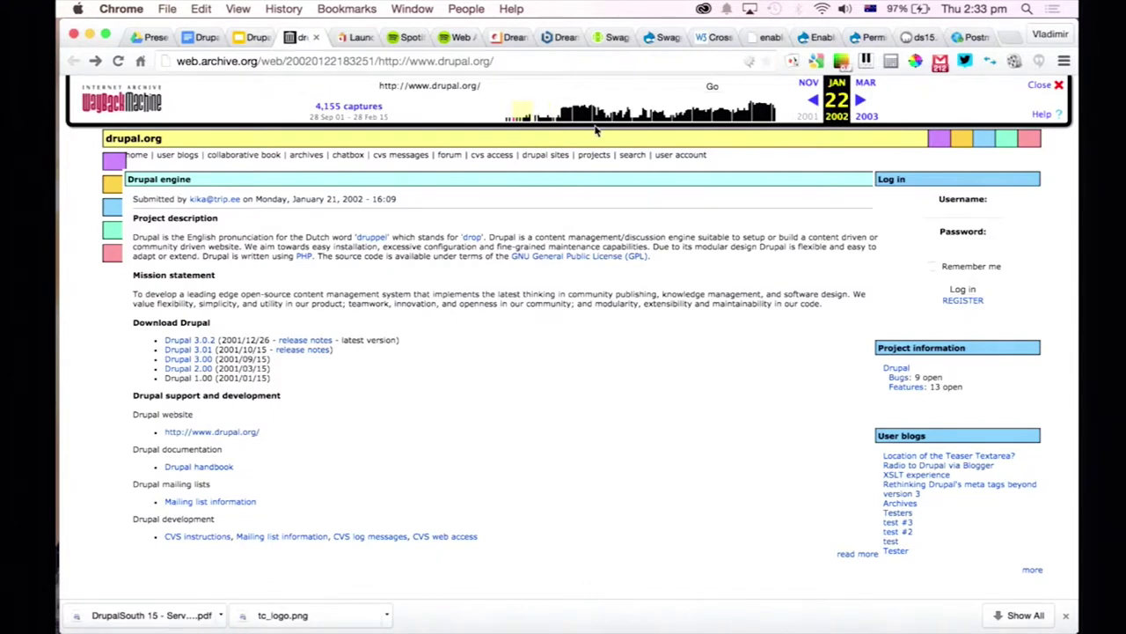
{"action": "left_click", "coordinate": [762, 114]}
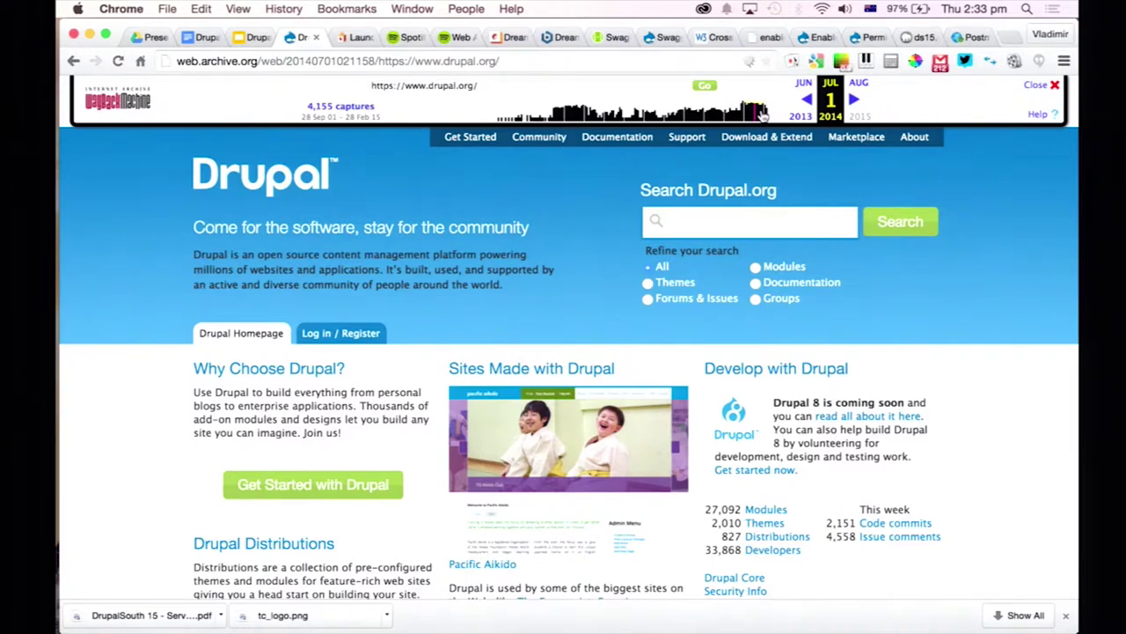
Return to the DrupalSouth 15 - Services presentation and start the slideshow from the Wayback Machine slide.
{"action": "left_click", "coordinate": [246, 38]}
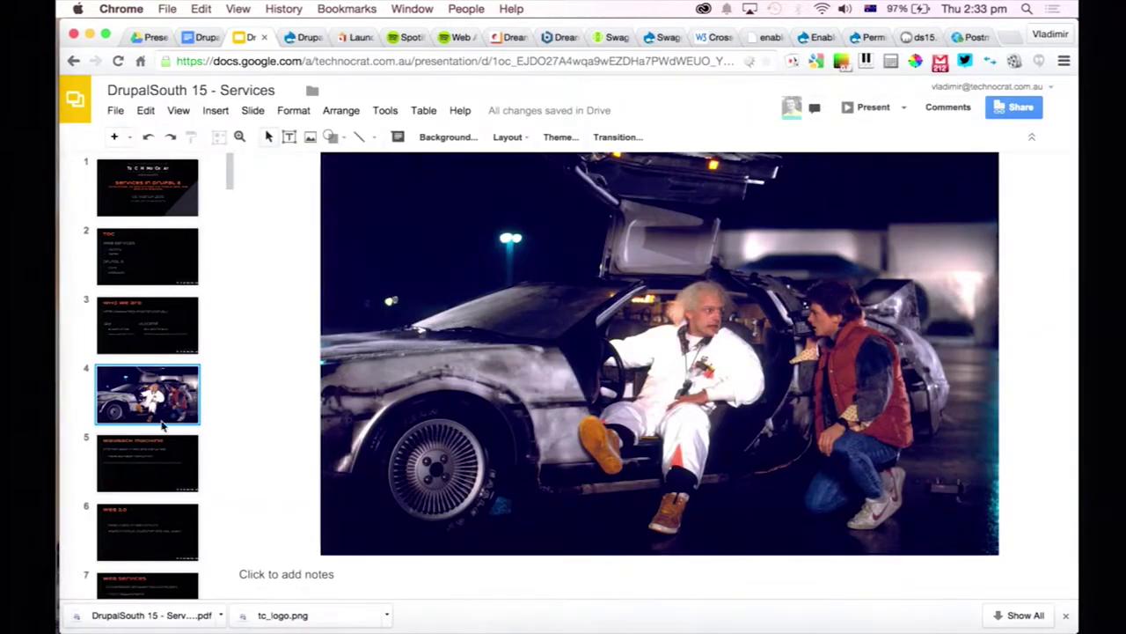
{"action": "left_click", "coordinate": [149, 460]}
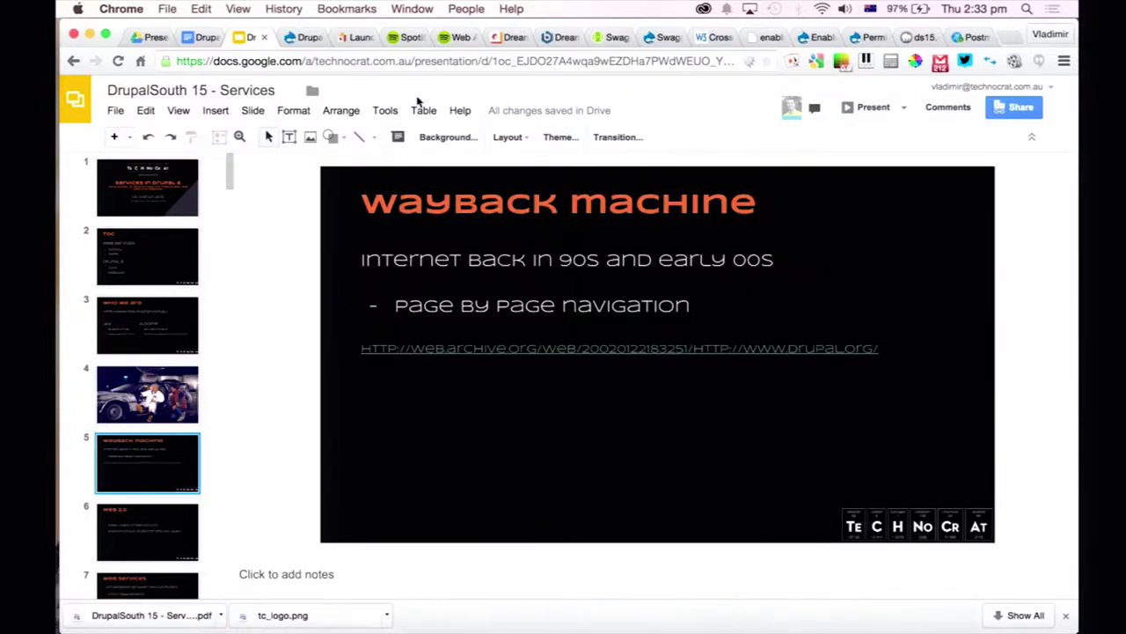
{"action": "left_click", "coordinate": [214, 110]}
{"action": "mouse_move", "coordinate": [178, 112]}
{"action": "left_click", "coordinate": [186, 133]}
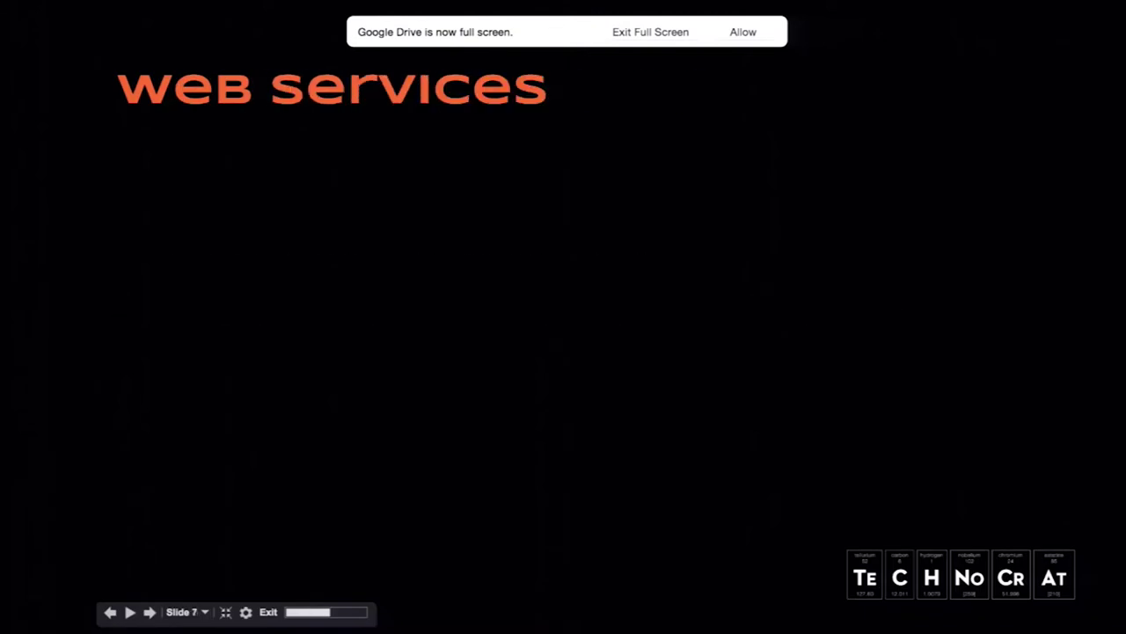
Move the slideshow back from the Web Services slide and bring up the Web 2.0 slide with both points.
{"action": "key", "text": "Left"}
{"action": "key", "text": "Left"}
{"action": "key", "text": "Left"}
{"action": "key", "text": "Right"}
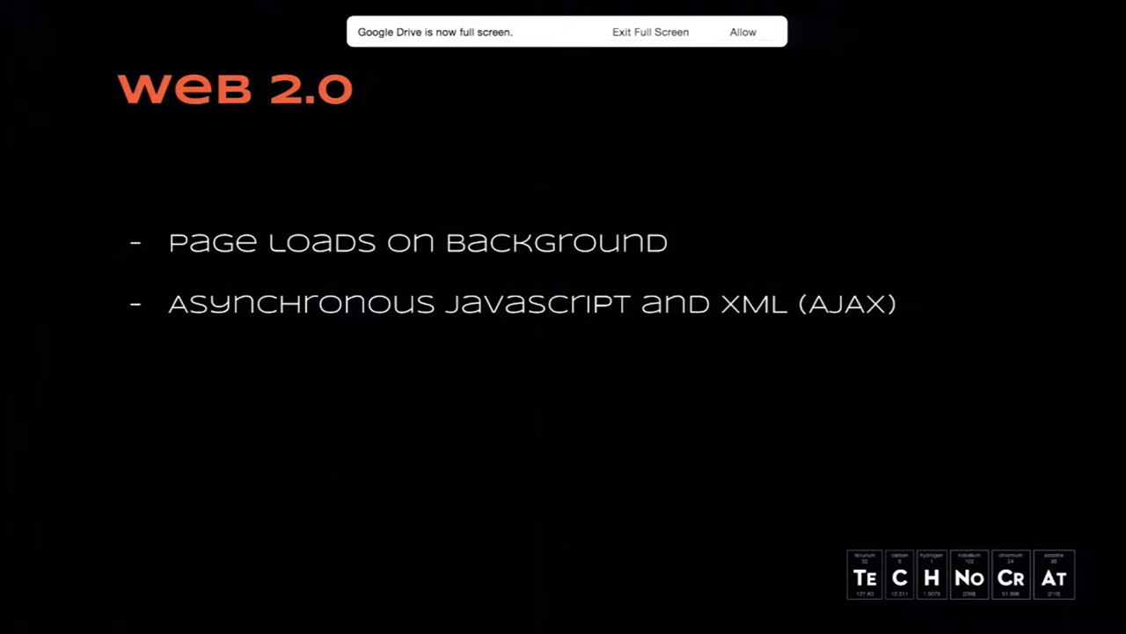
Advance to the Web Services slide and reveal its points through Application Programming Interface (API).
{"action": "key", "text": "Right"}
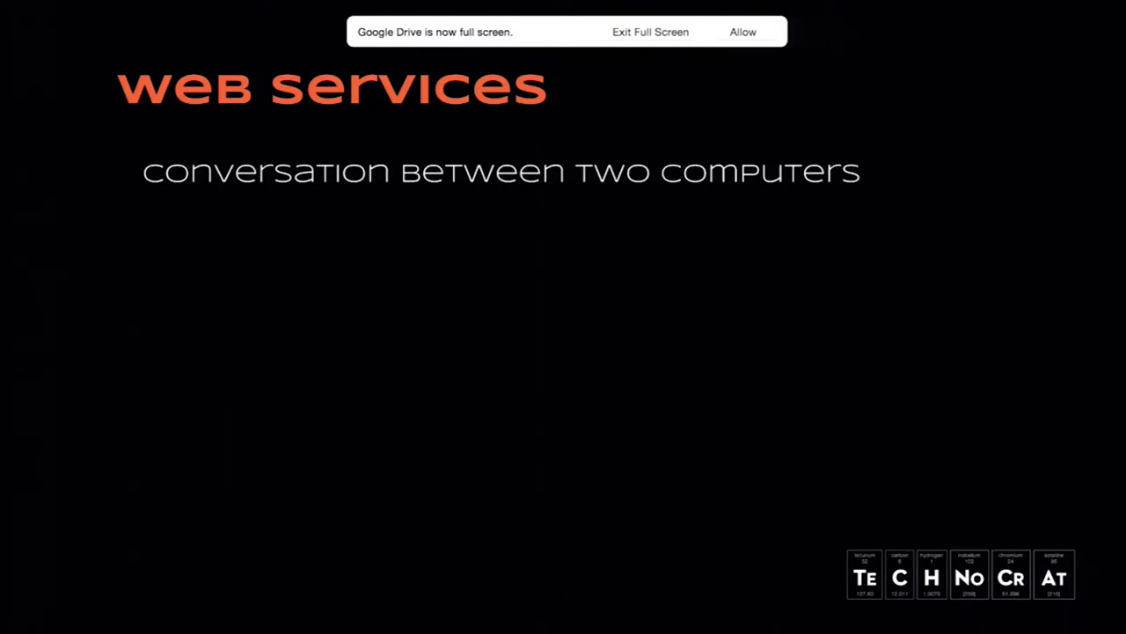
{"action": "key", "text": "Right"}
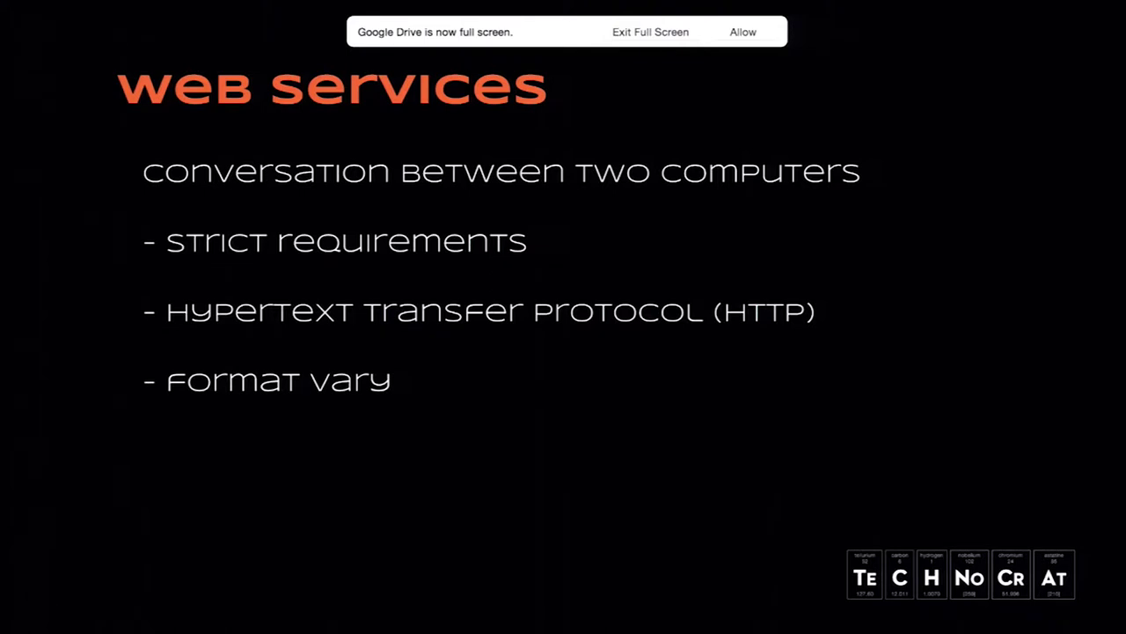
{"action": "key", "text": "Right"}
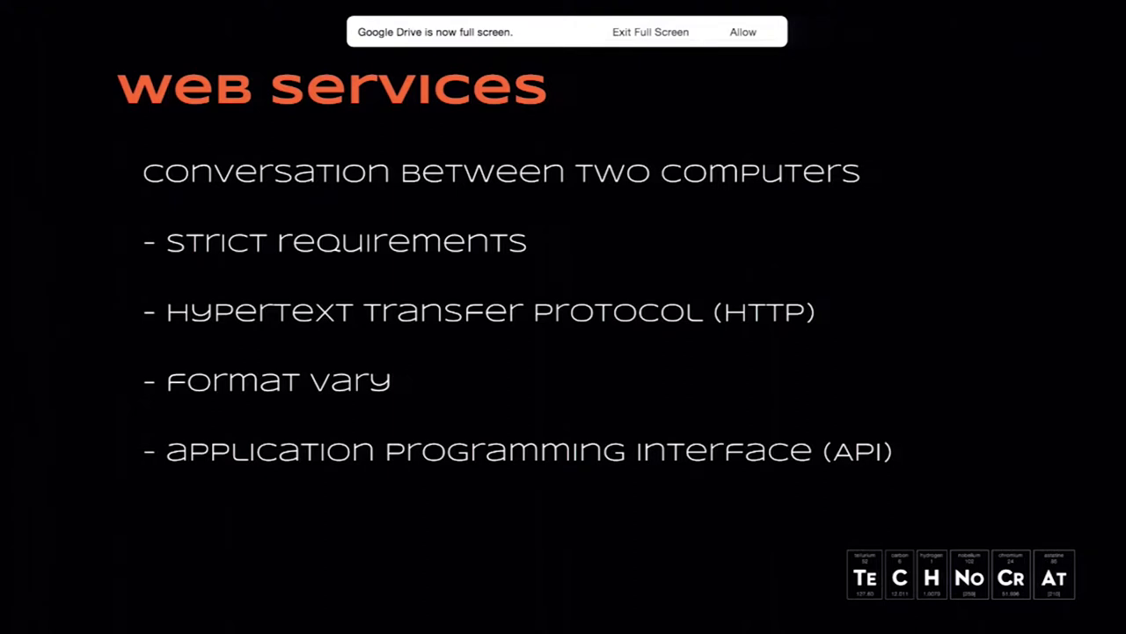
Advance to the Web Services history section, reveal the Electronic Data Interchange (EDI) points and show the sample EDI message.
{"action": "key", "text": "Right"}
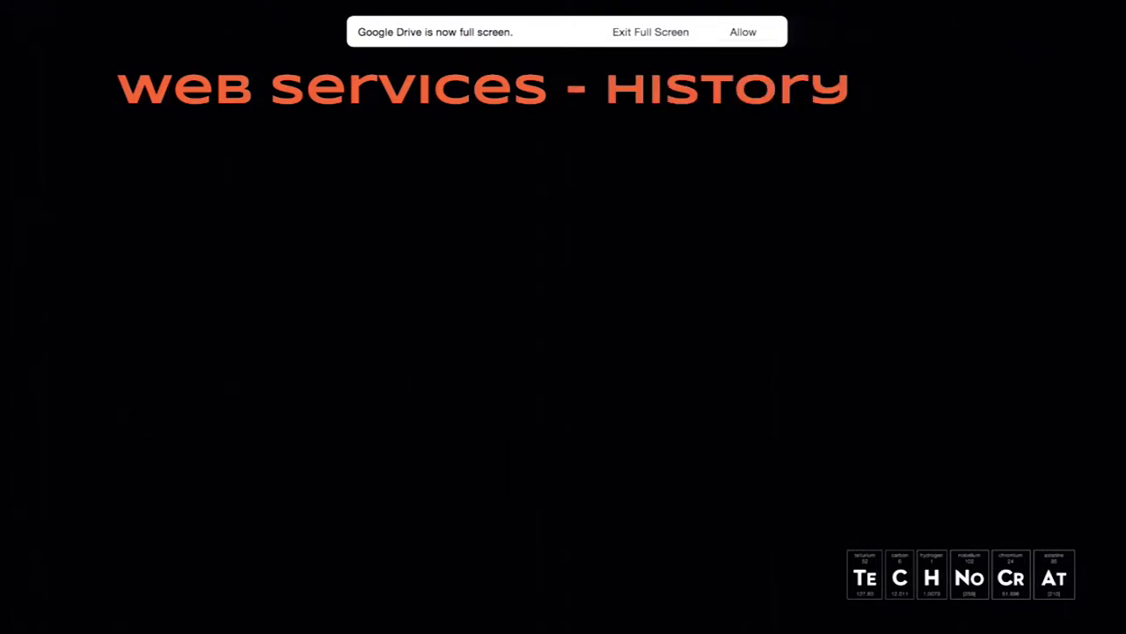
{"action": "key", "text": "Right"}
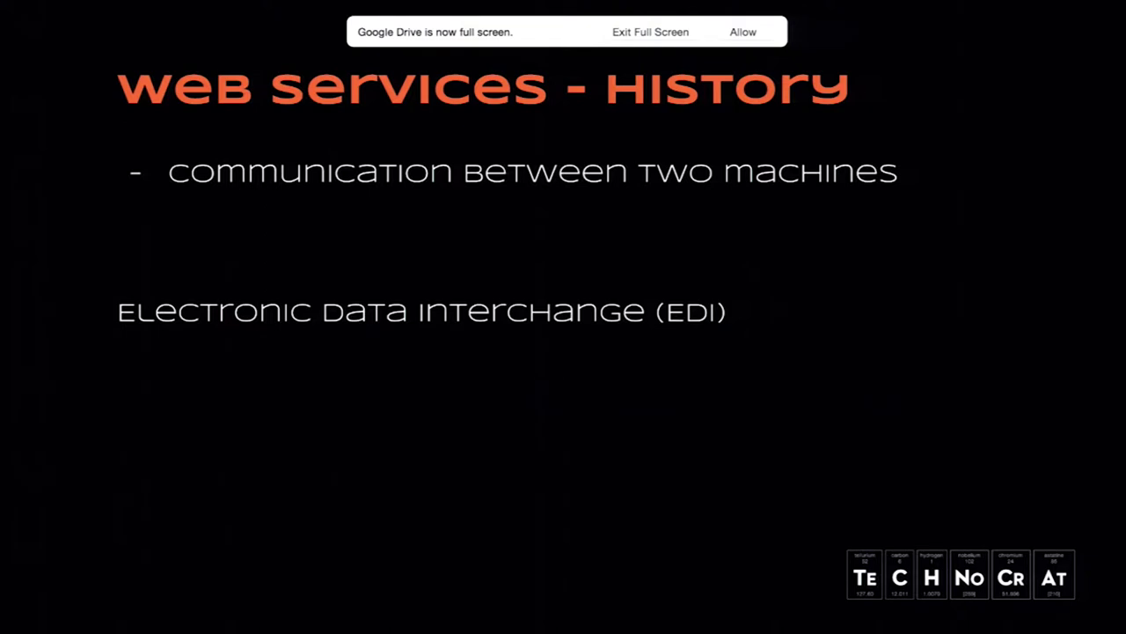
{"action": "key", "text": "Right"}
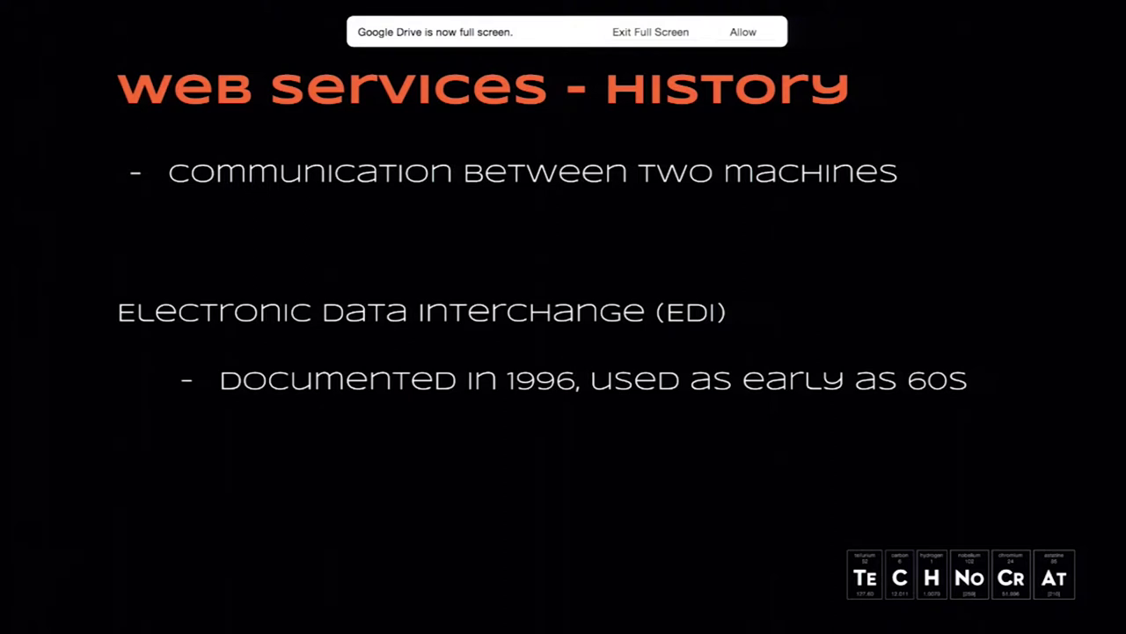
{"action": "key", "text": "Right"}
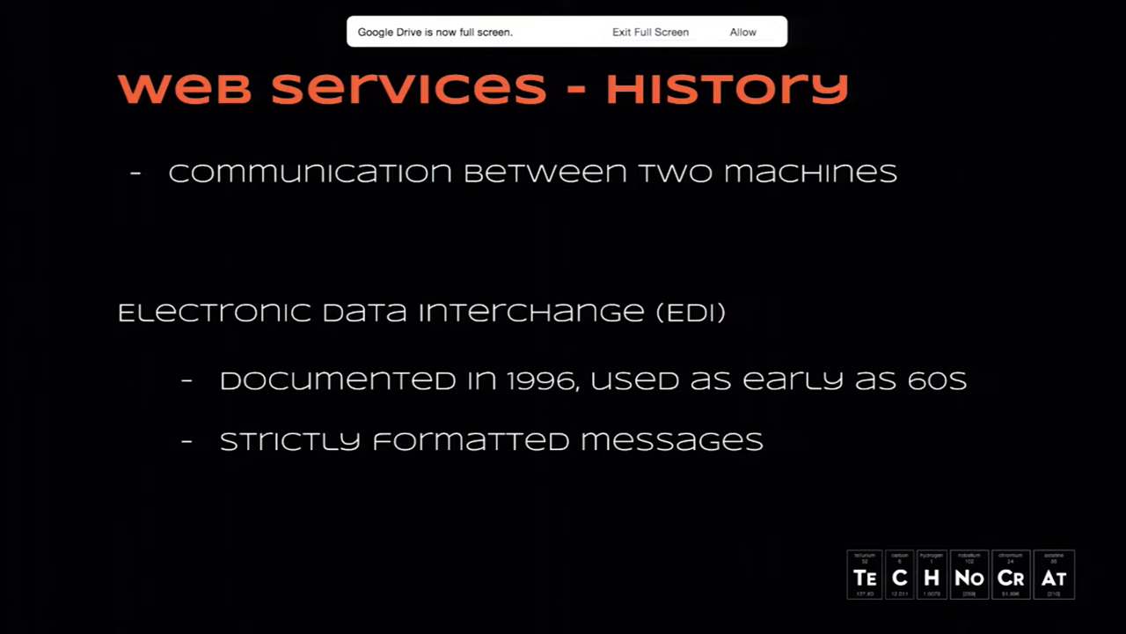
{"action": "key", "text": "Right"}
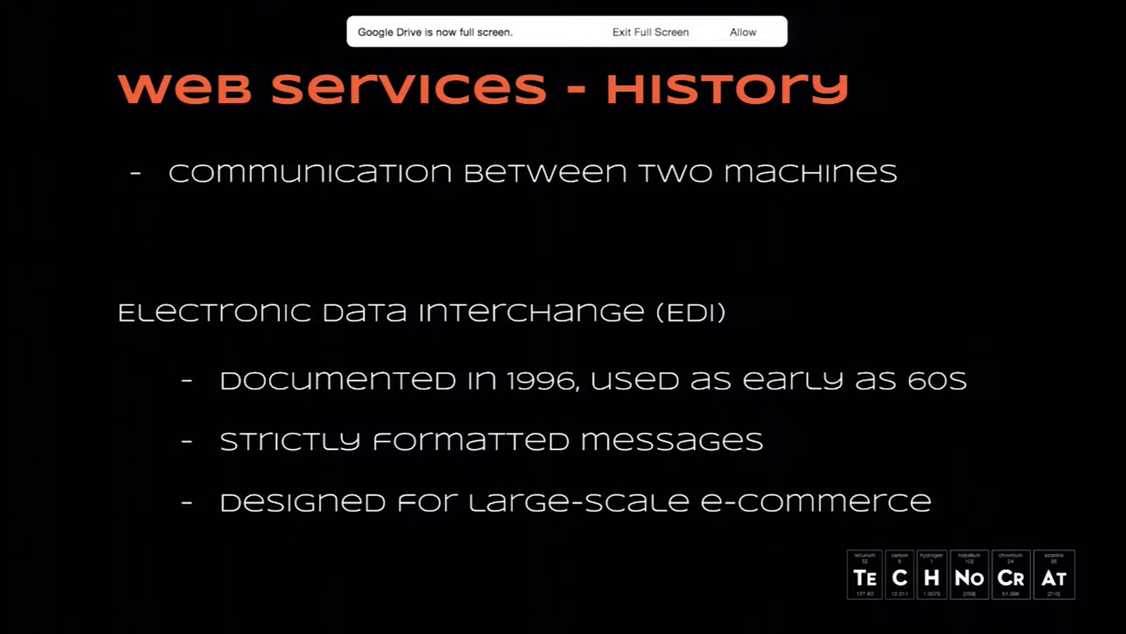
{"action": "key", "text": "Right"}
{"action": "key", "text": "Right"}
{"action": "key", "text": "Right"}
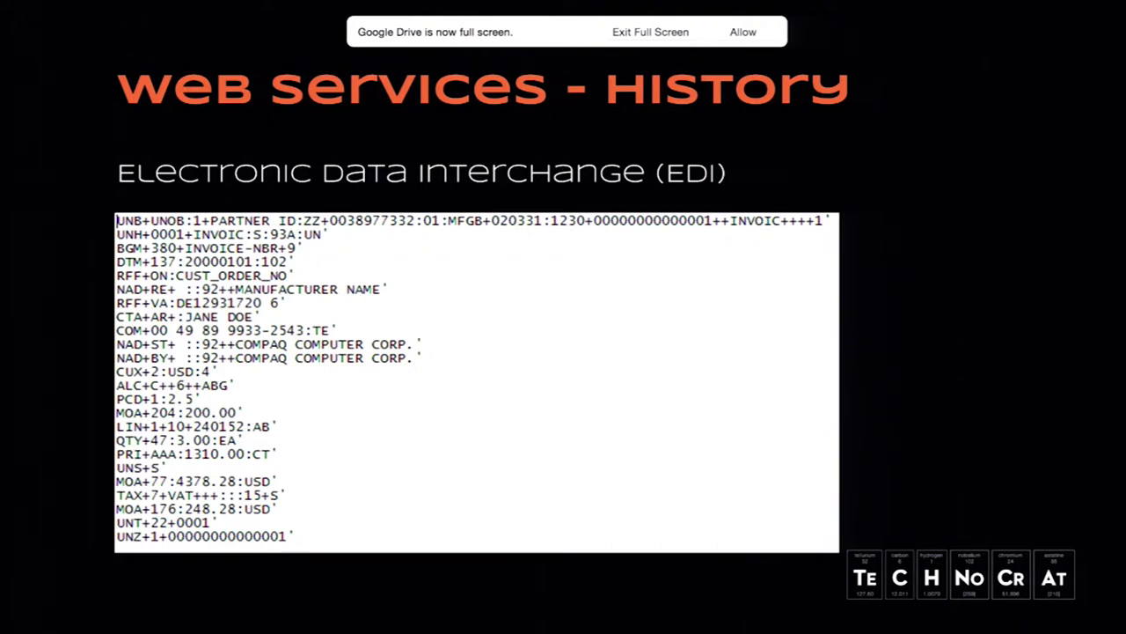
Advance through the Remote Procedure Call (RPC) and CORBA history slides, revealing all their points.
{"action": "key", "text": "Right"}
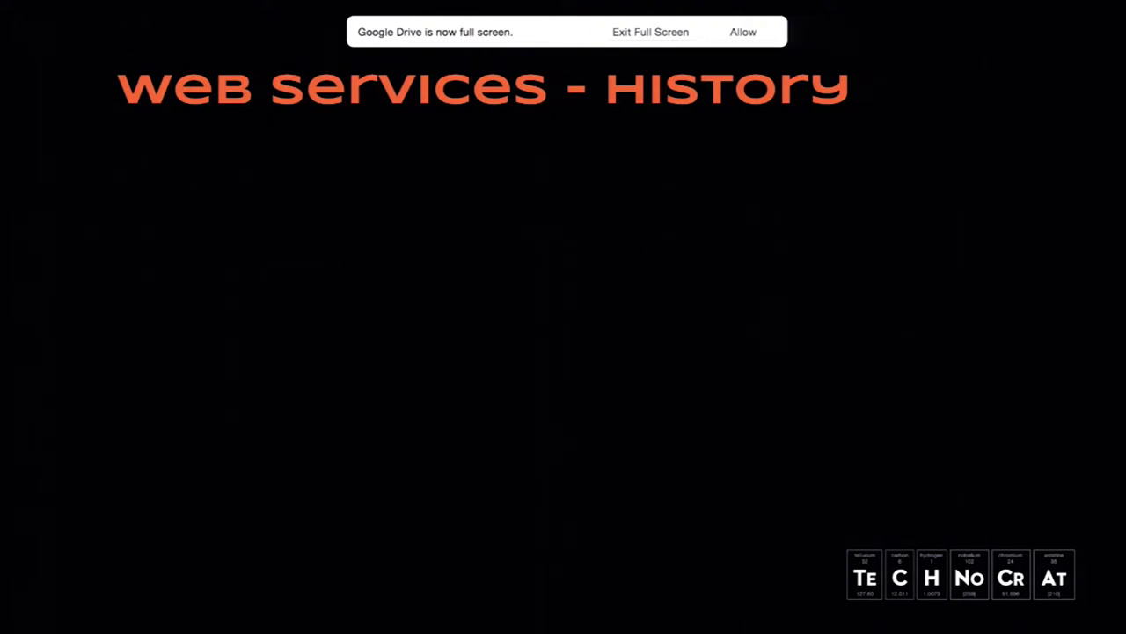
{"action": "key", "text": "Right"}
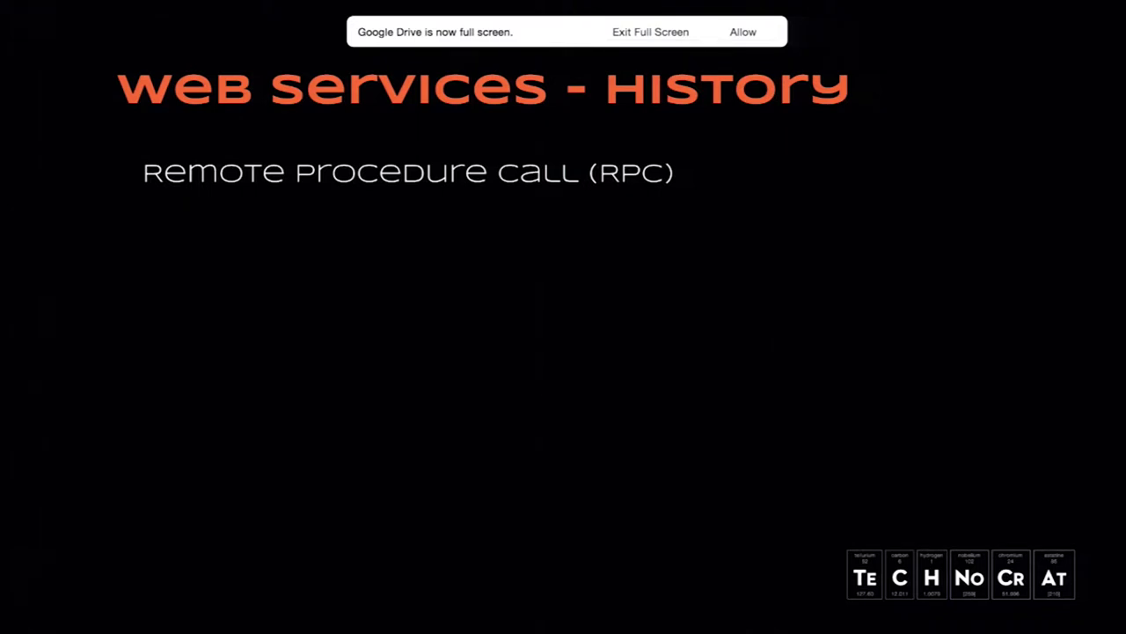
{"action": "key", "text": "Right"}
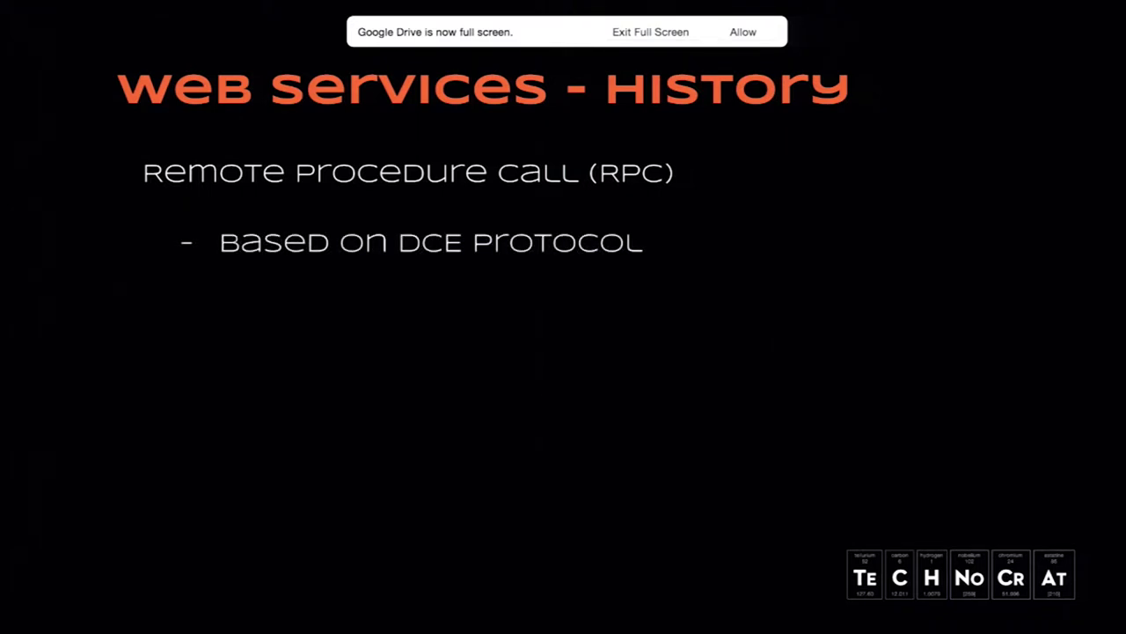
{"action": "key", "text": "Right"}
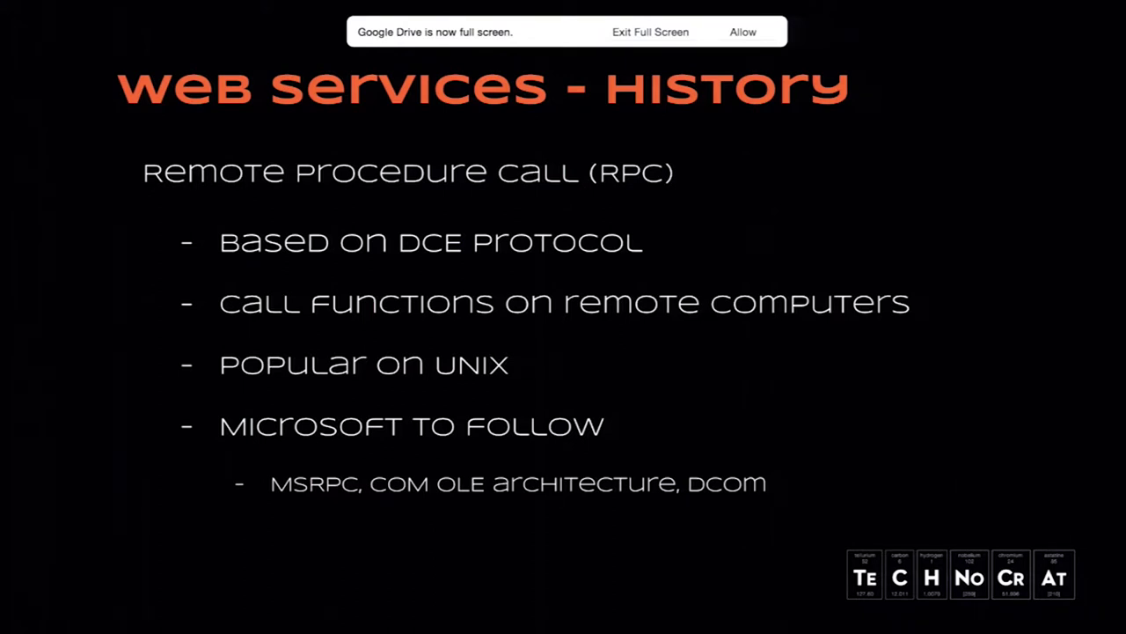
{"action": "key", "text": "Right"}
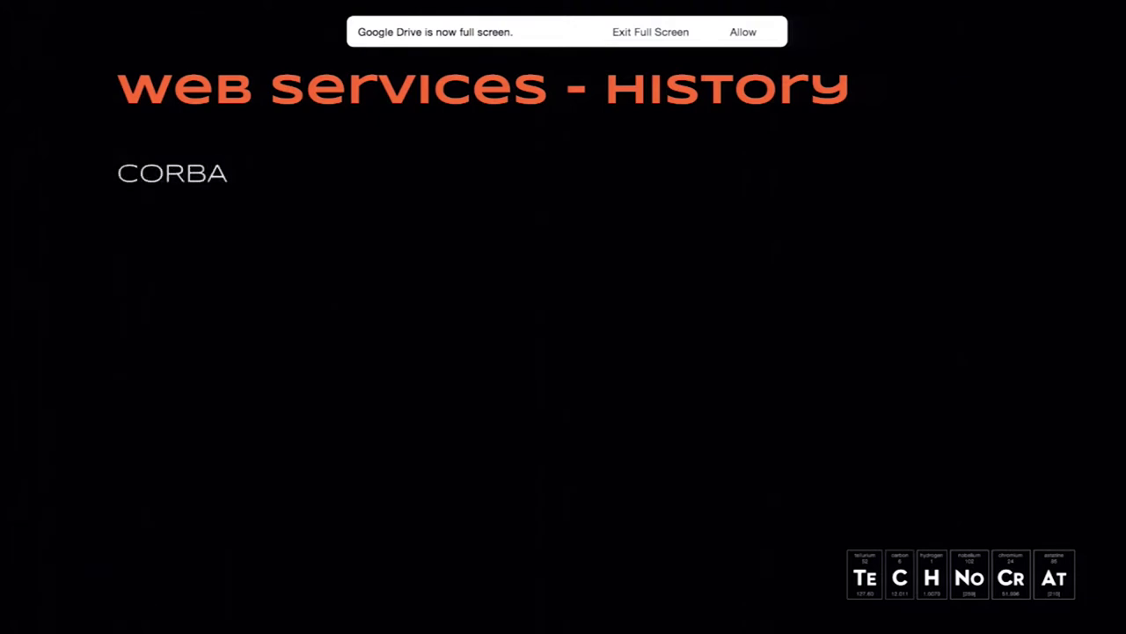
{"action": "key", "text": "Right"}
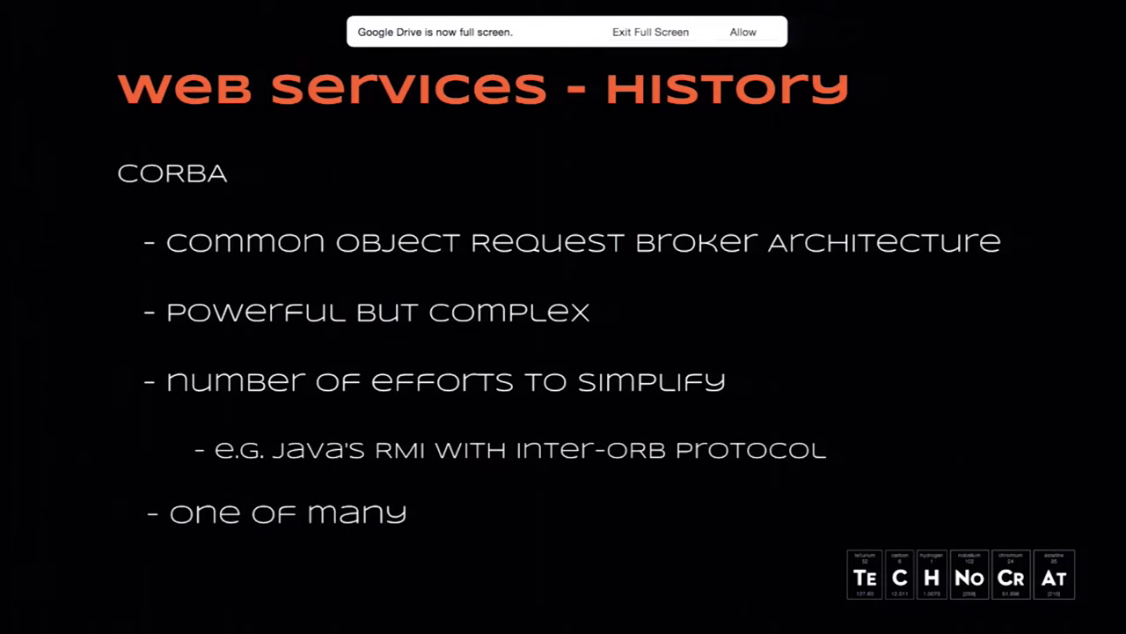
Advance to the Extensible Markup Language (XML) history slide, reveal its goals and show the XML note example.
{"action": "key", "text": "Right"}
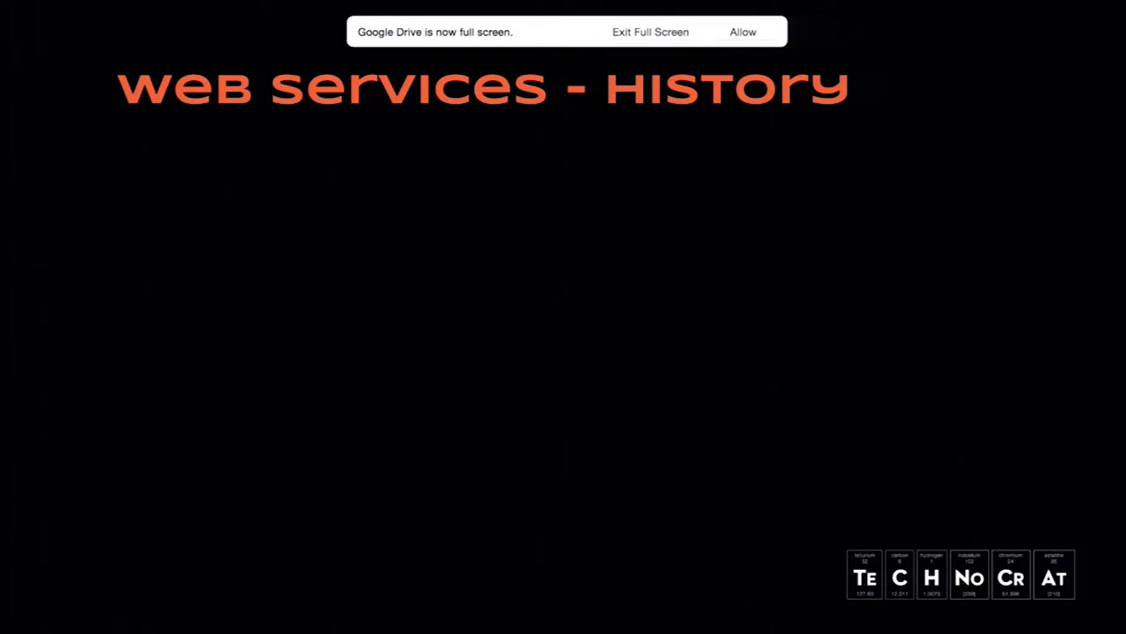
{"action": "key", "text": "Right"}
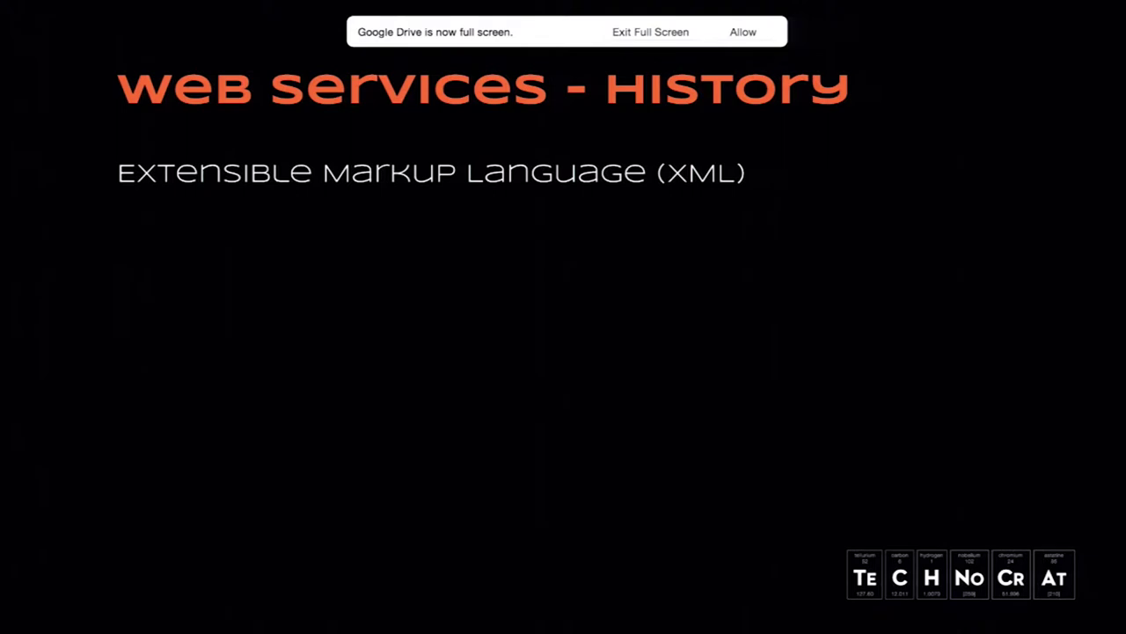
{"action": "key", "text": "Right"}
{"action": "key", "text": "Right"}
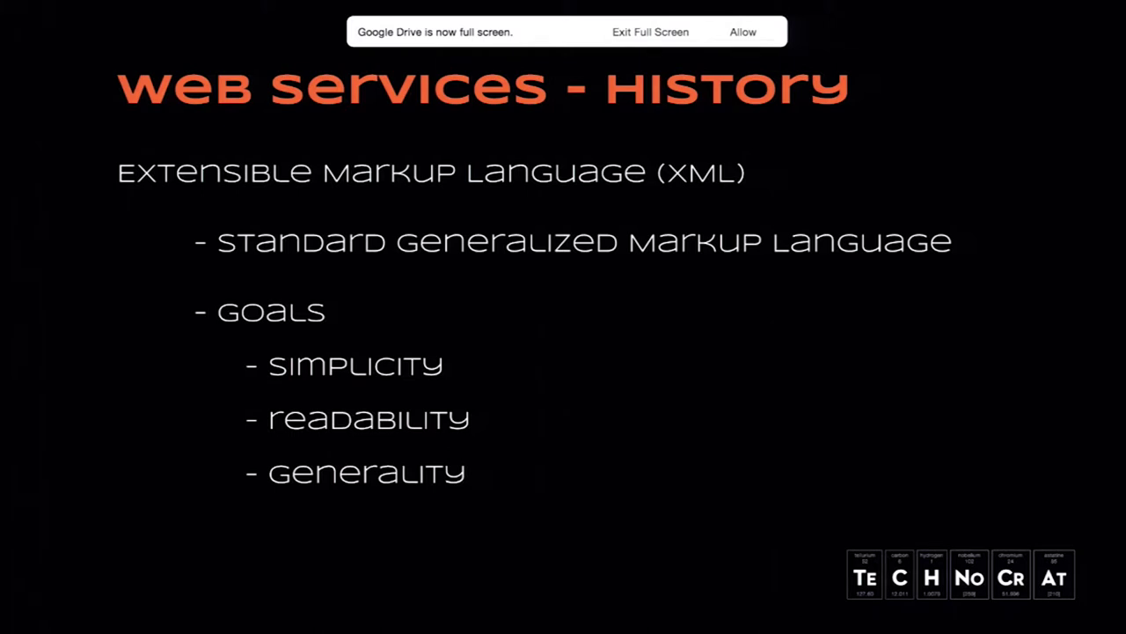
{"action": "key", "text": "Right"}
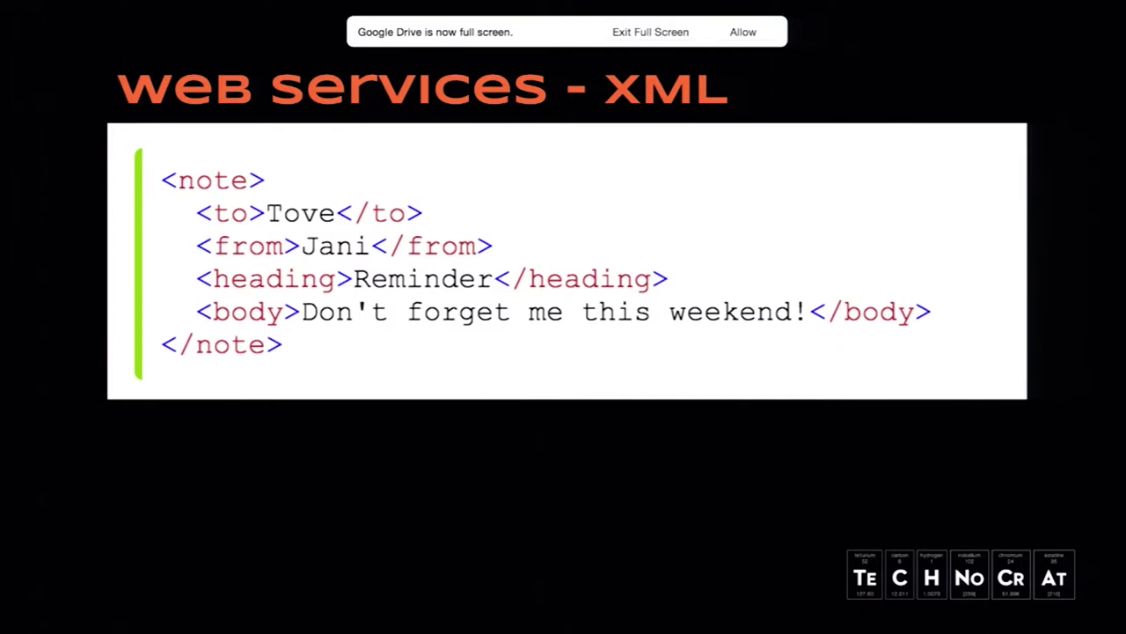
Advance through the XML emerging standards and JSON slides to the Spotify services example.
{"action": "key", "text": "Right"}
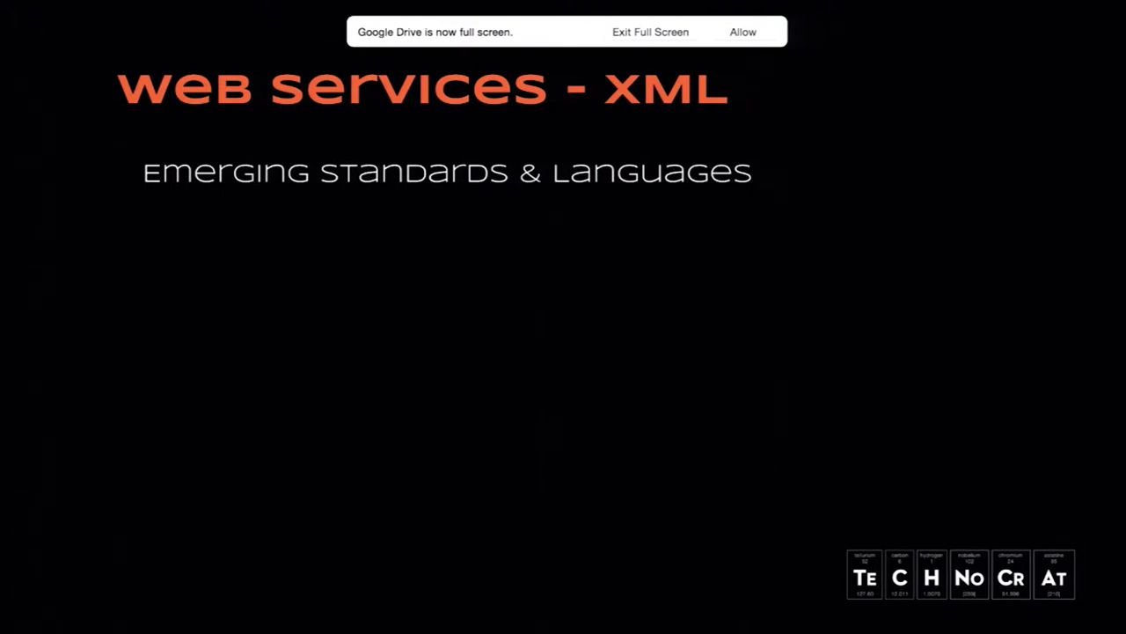
{"action": "key", "text": "Right"}
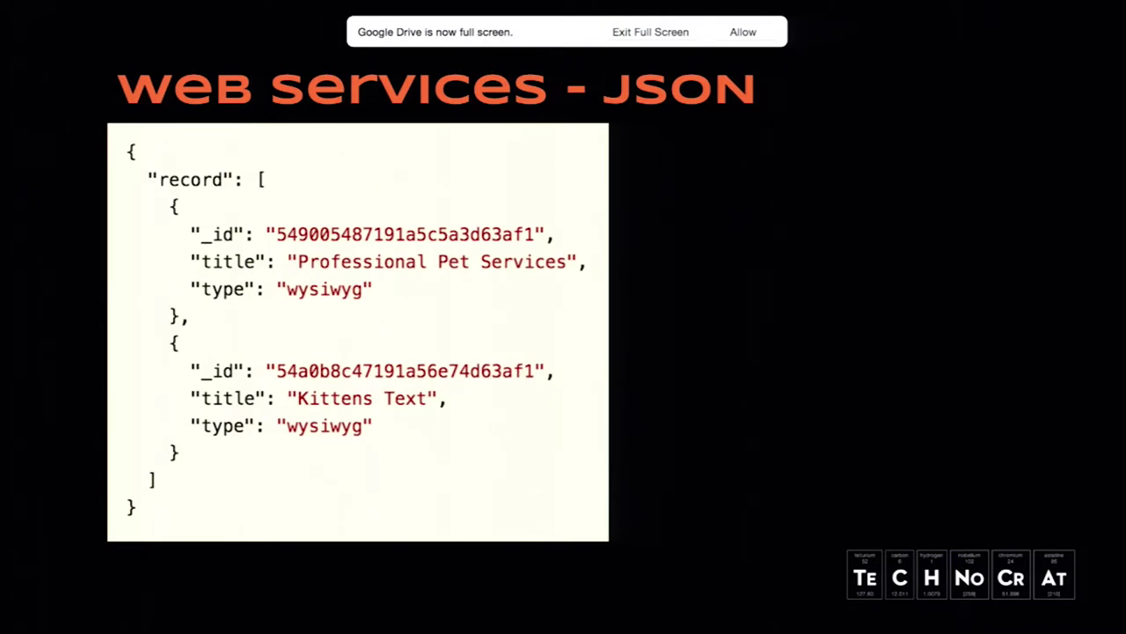
{"action": "key", "text": "Right"}
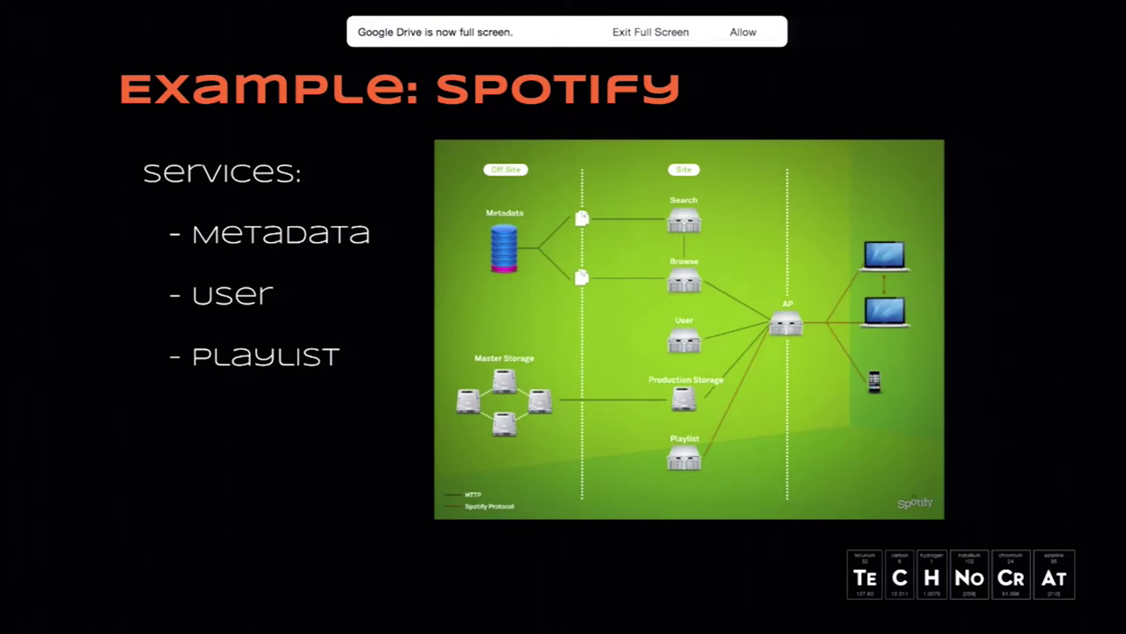
Switch to the Spotify Web API documentation and look through the methods and endpoints in its API Endpoint Reference.
{"action": "key", "text": "Right"}
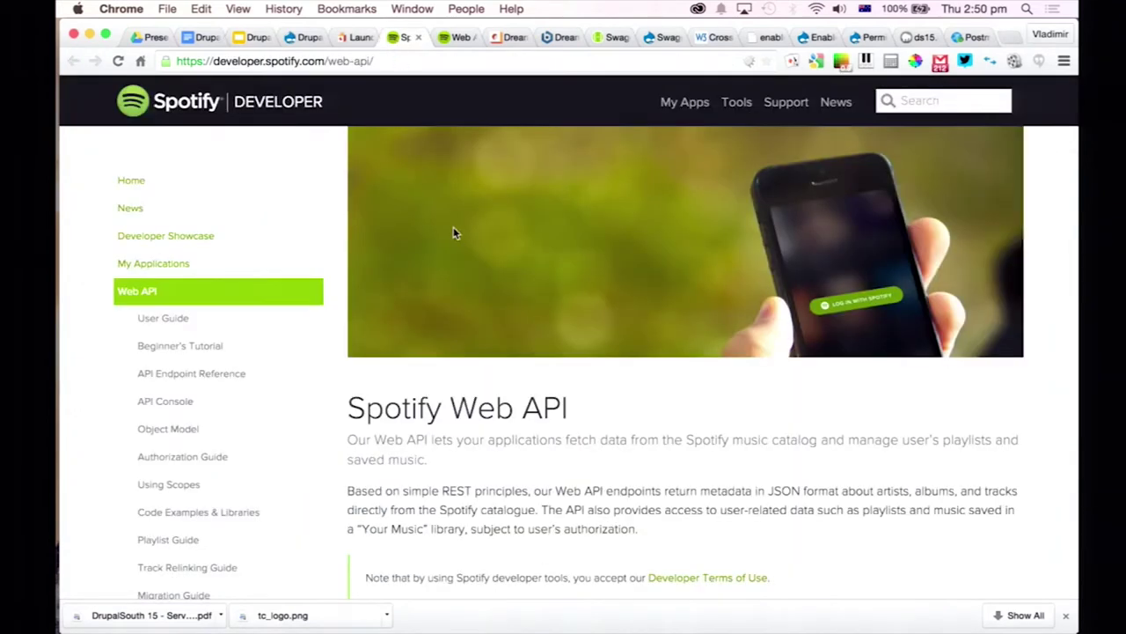
{"action": "scroll", "coordinate": [456, 236], "scroll_direction": "down", "scroll_amount": 1}
{"action": "scroll", "coordinate": [457, 236], "scroll_direction": "down", "scroll_amount": 3}
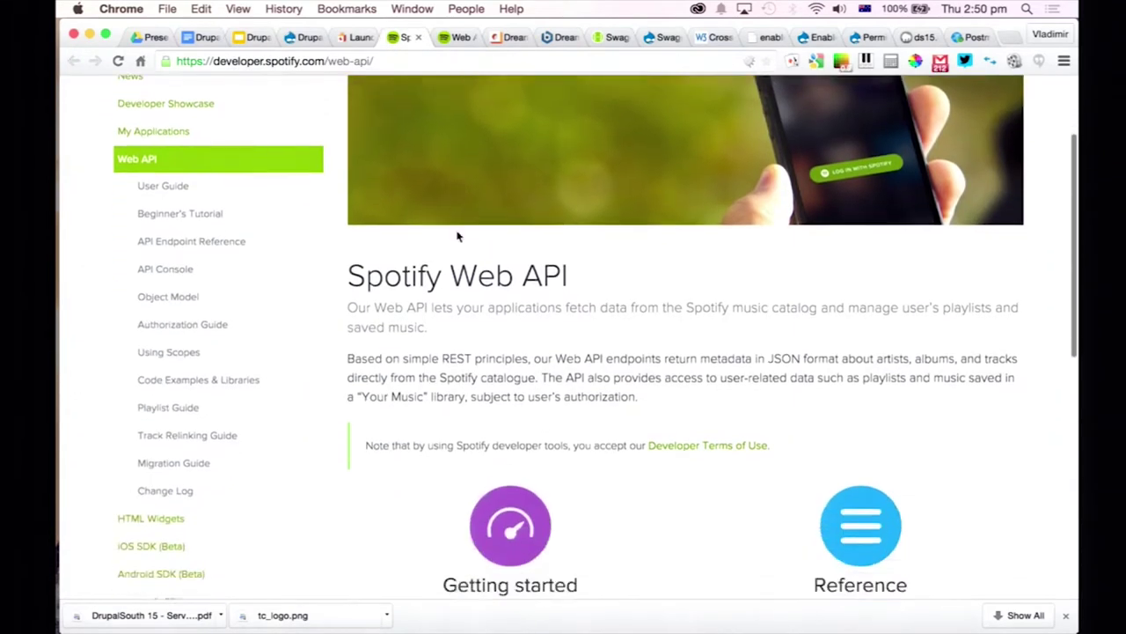
{"action": "scroll", "coordinate": [457, 236], "scroll_direction": "up", "scroll_amount": 3}
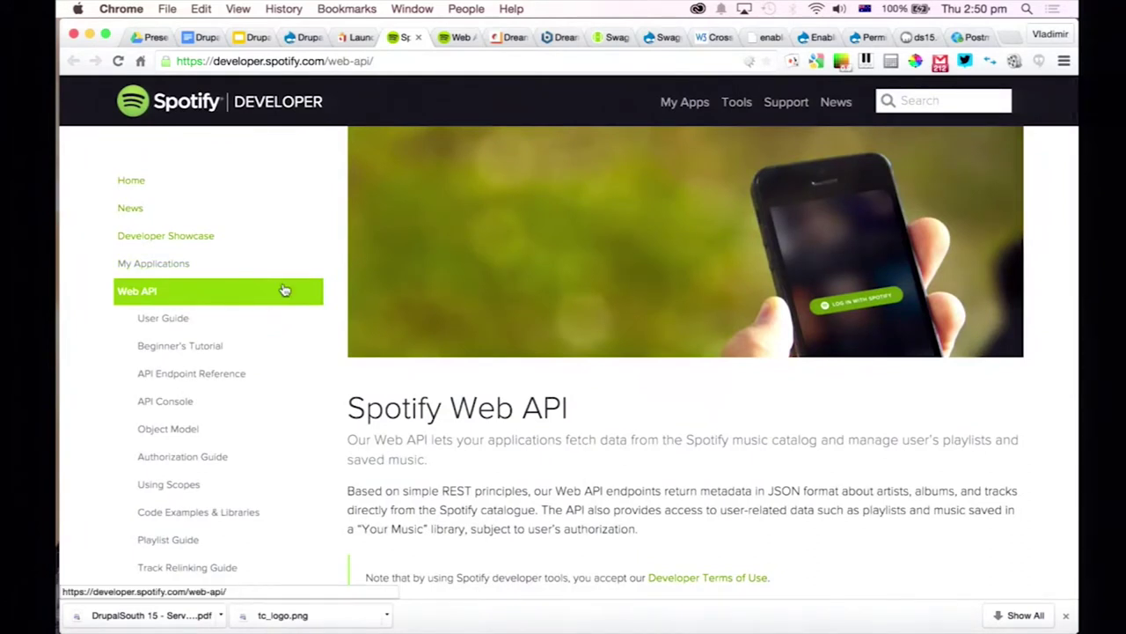
{"action": "left_click", "coordinate": [220, 385]}
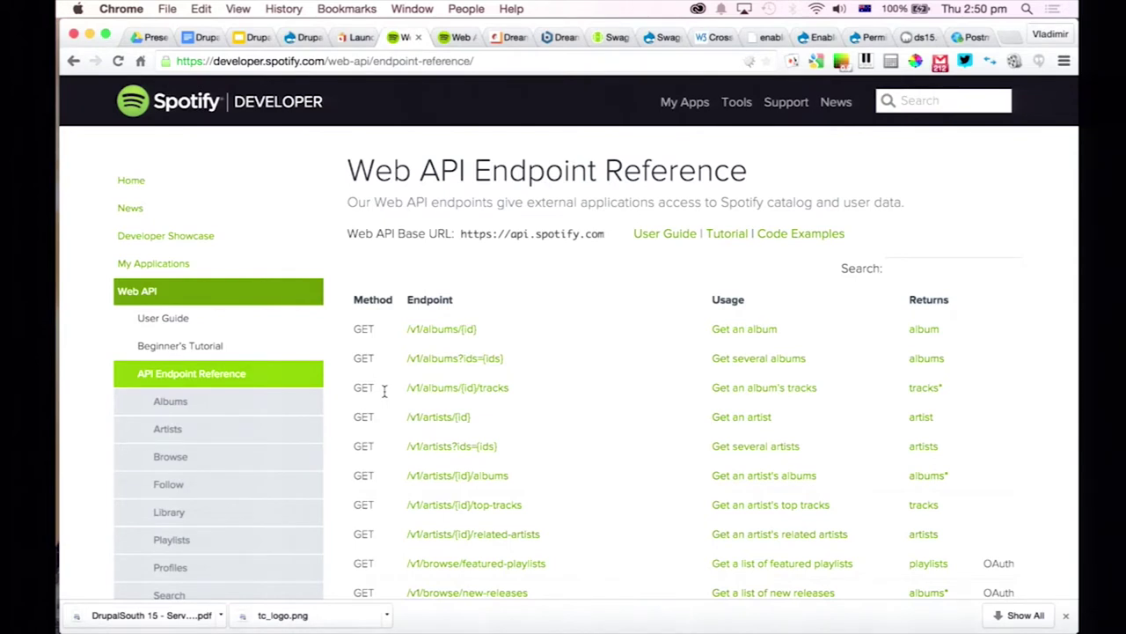
{"action": "scroll", "coordinate": [483, 377], "scroll_direction": "down", "scroll_amount": 2}
{"action": "scroll", "coordinate": [483, 376], "scroll_direction": "down", "scroll_amount": 7}
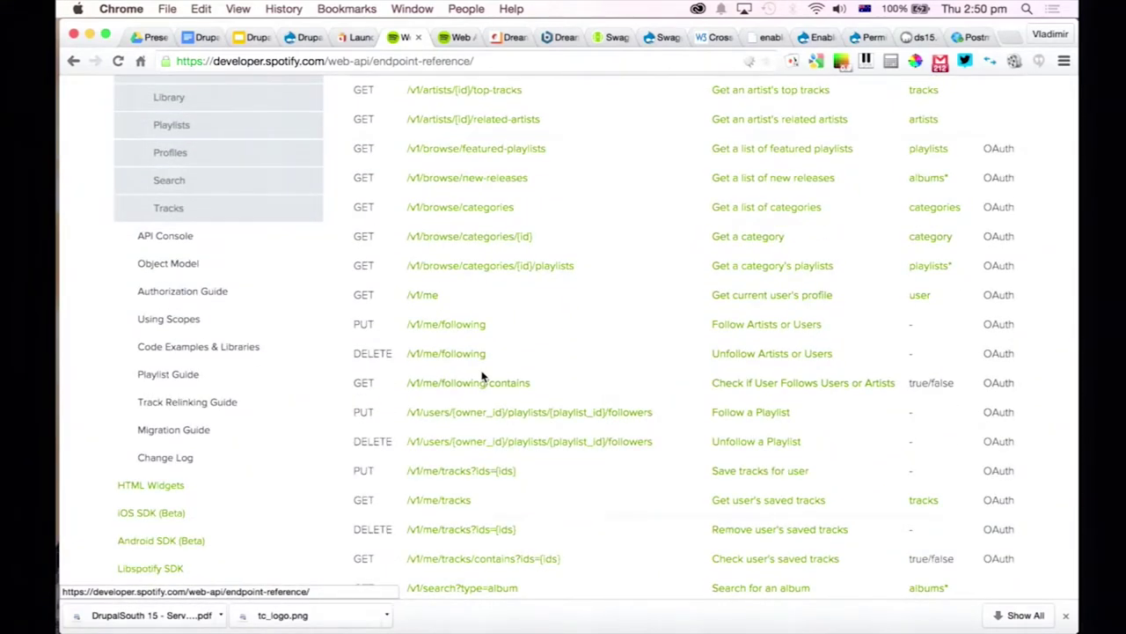
{"action": "scroll", "coordinate": [482, 377], "scroll_direction": "up", "scroll_amount": 5}
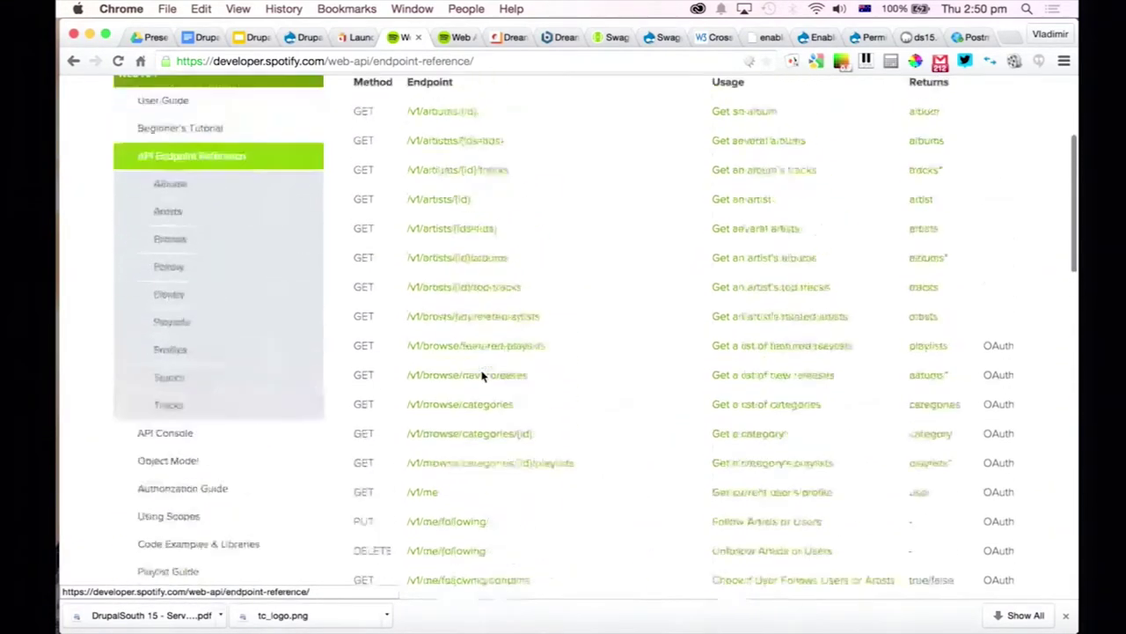
Look over the endpoint list in the Web API Endpoint Reference and open the details for the /v1/albums/{id} endpoint.
{"action": "scroll", "coordinate": [482, 377], "scroll_direction": "up", "scroll_amount": 3}
{"action": "scroll", "coordinate": [483, 377], "scroll_direction": "down", "scroll_amount": 1}
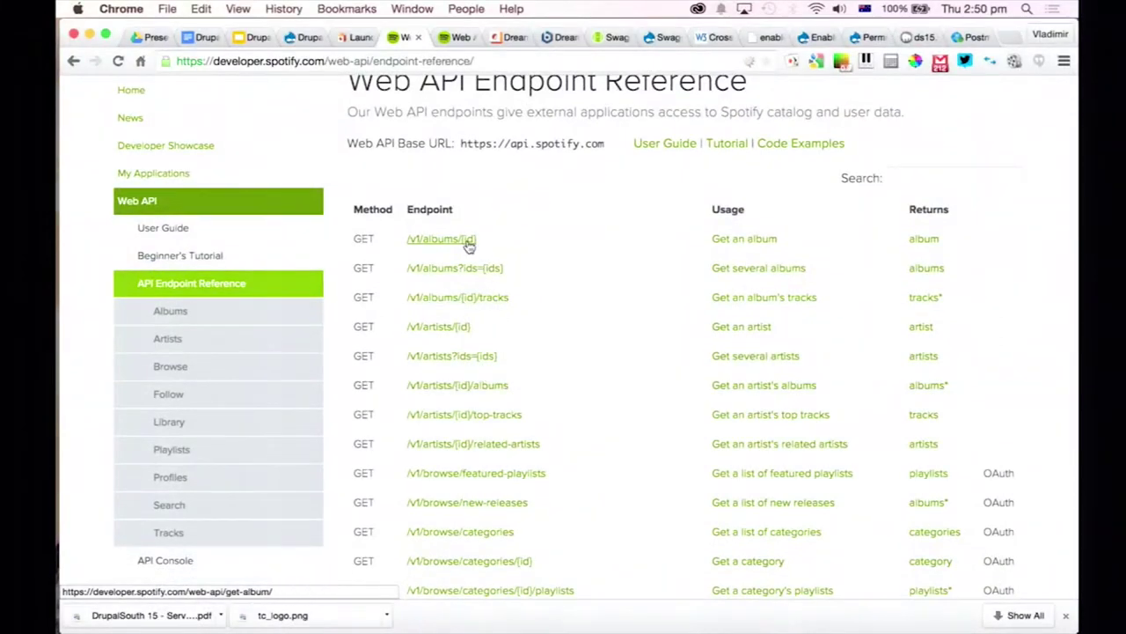
{"action": "scroll", "coordinate": [513, 282], "scroll_direction": "down", "scroll_amount": 2}
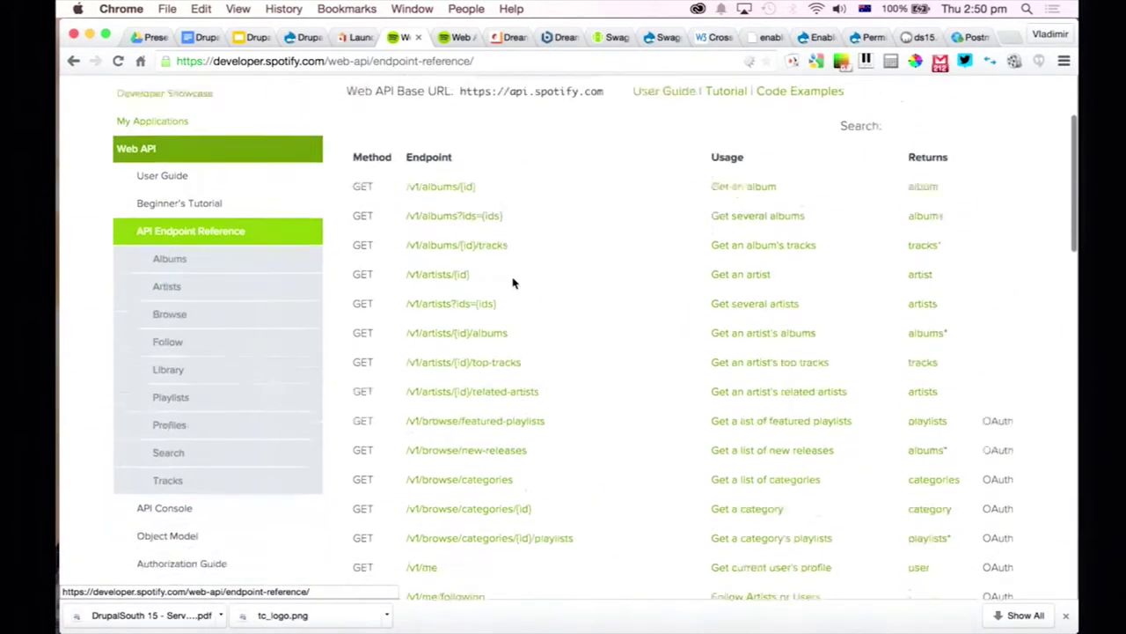
{"action": "scroll", "coordinate": [514, 281], "scroll_direction": "down", "scroll_amount": 7}
{"action": "scroll", "coordinate": [514, 282], "scroll_direction": "up", "scroll_amount": 8}
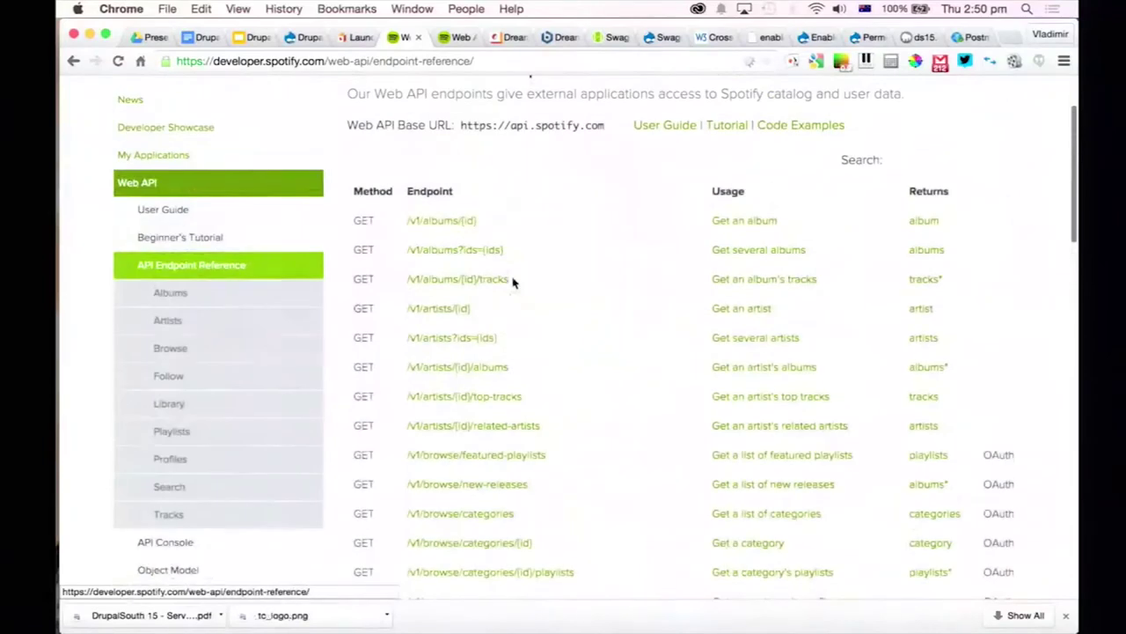
{"action": "left_click", "coordinate": [452, 221]}
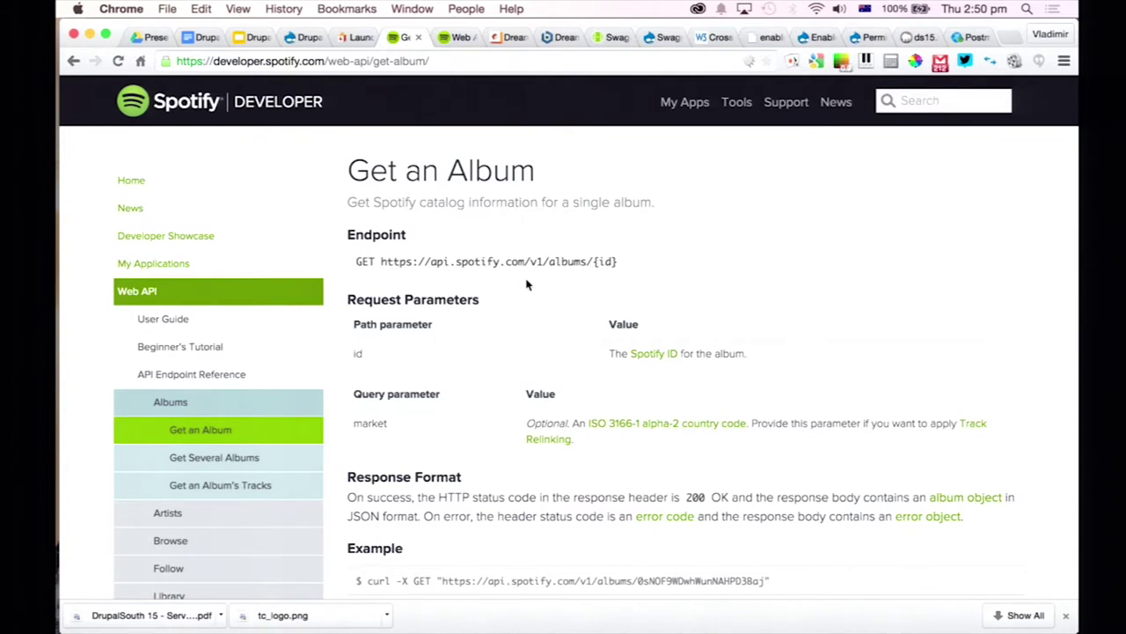
Examine the Get an Album page's request parameters, response format, JSON example and full album object description.
{"action": "scroll", "coordinate": [528, 285], "scroll_direction": "down", "scroll_amount": 3}
{"action": "scroll", "coordinate": [528, 284], "scroll_direction": "down", "scroll_amount": 1}
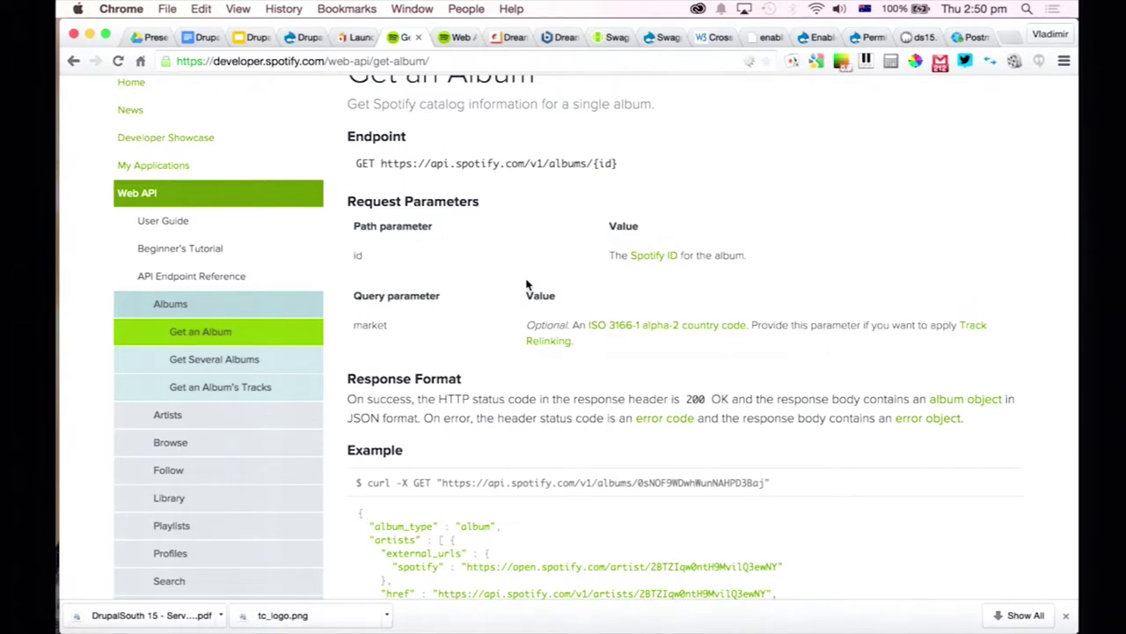
{"action": "scroll", "coordinate": [527, 284], "scroll_direction": "down", "scroll_amount": 1}
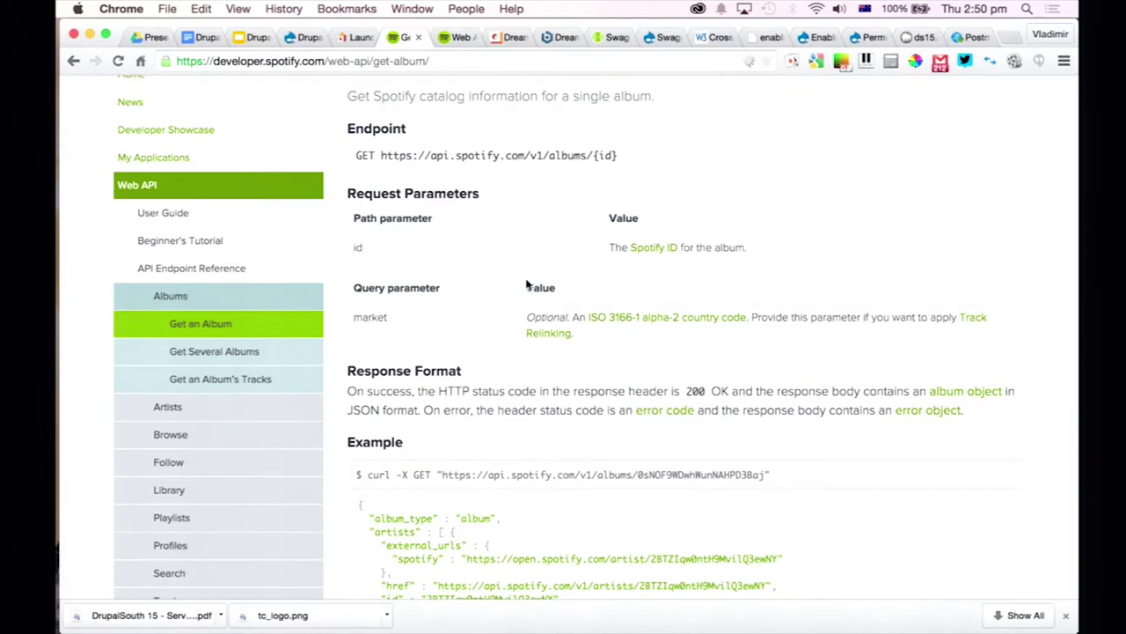
{"action": "scroll", "coordinate": [527, 284], "scroll_direction": "down", "scroll_amount": 10}
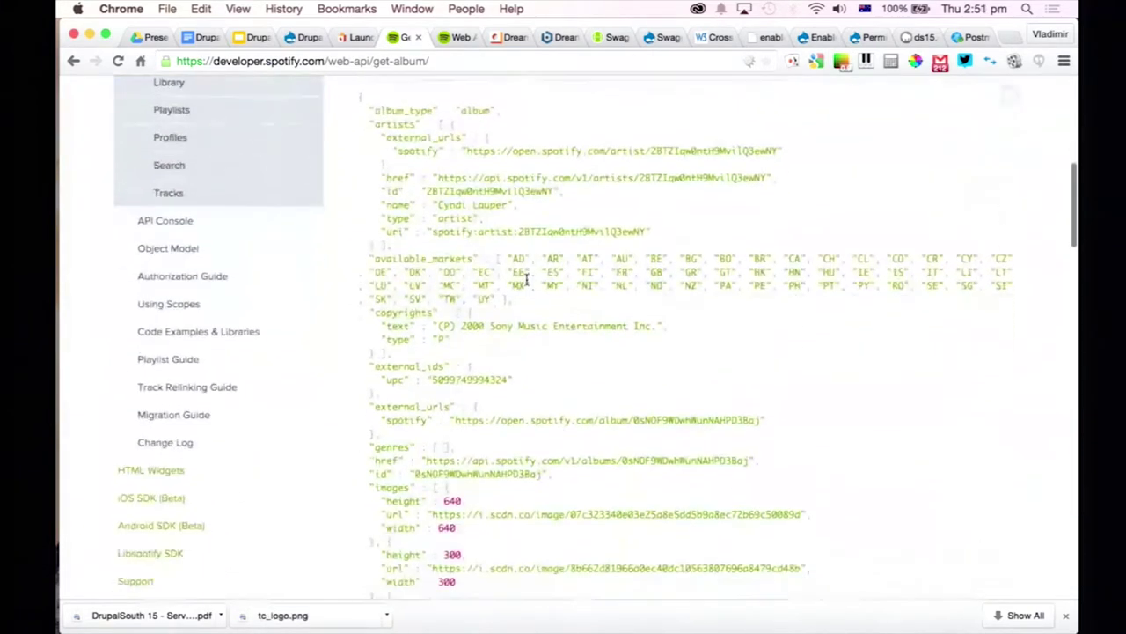
{"action": "scroll", "coordinate": [528, 284], "scroll_direction": "down", "scroll_amount": 15}
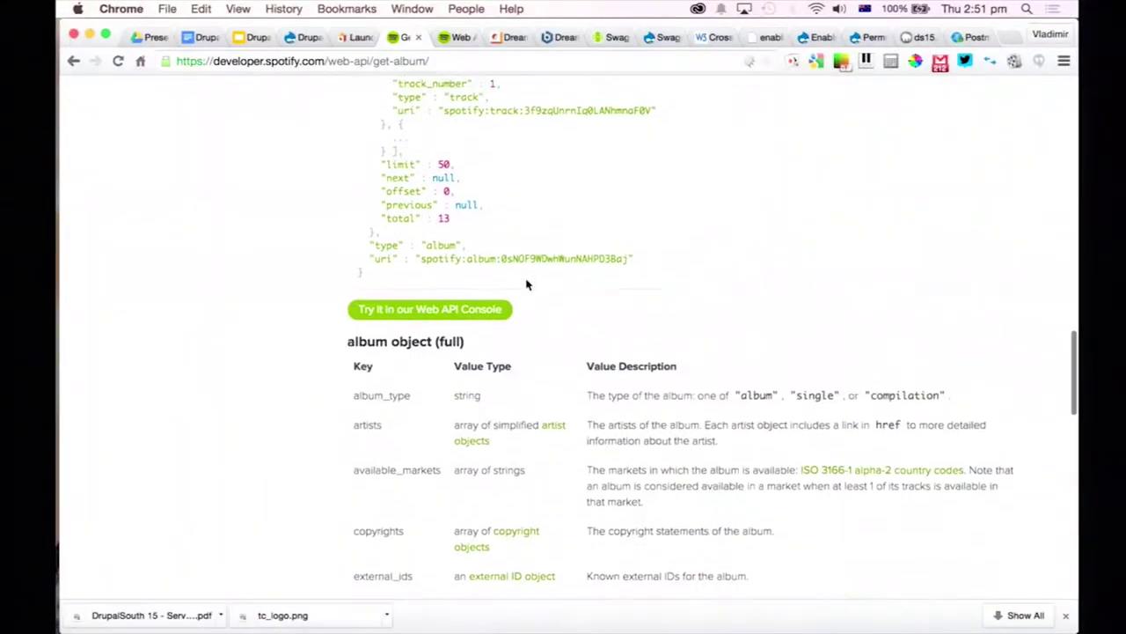
{"action": "scroll", "coordinate": [527, 285], "scroll_direction": "down", "scroll_amount": 5}
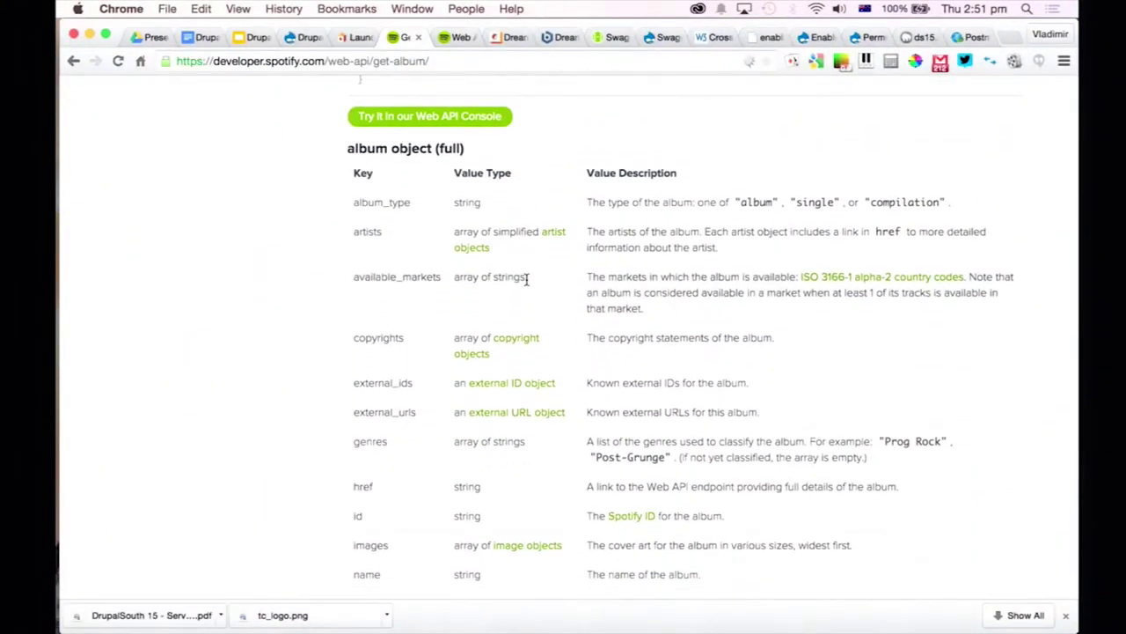
{"action": "scroll", "coordinate": [527, 278], "scroll_direction": "down", "scroll_amount": 11}
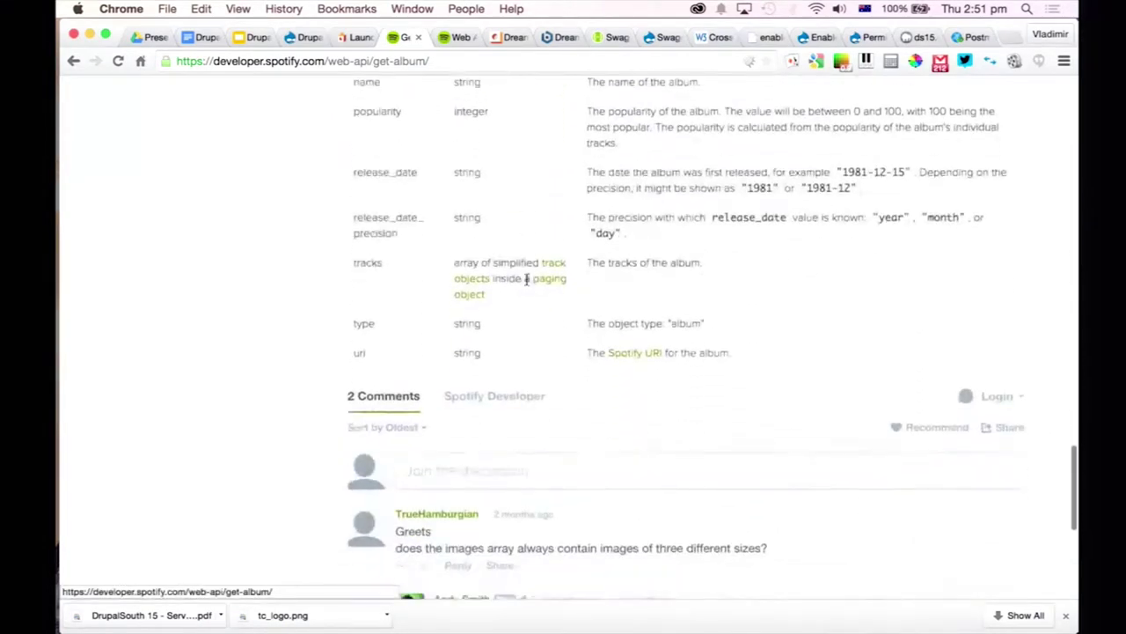
{"action": "scroll", "coordinate": [528, 284], "scroll_direction": "up", "scroll_amount": 12}
{"action": "scroll", "coordinate": [527, 284], "scroll_direction": "down", "scroll_amount": 18}
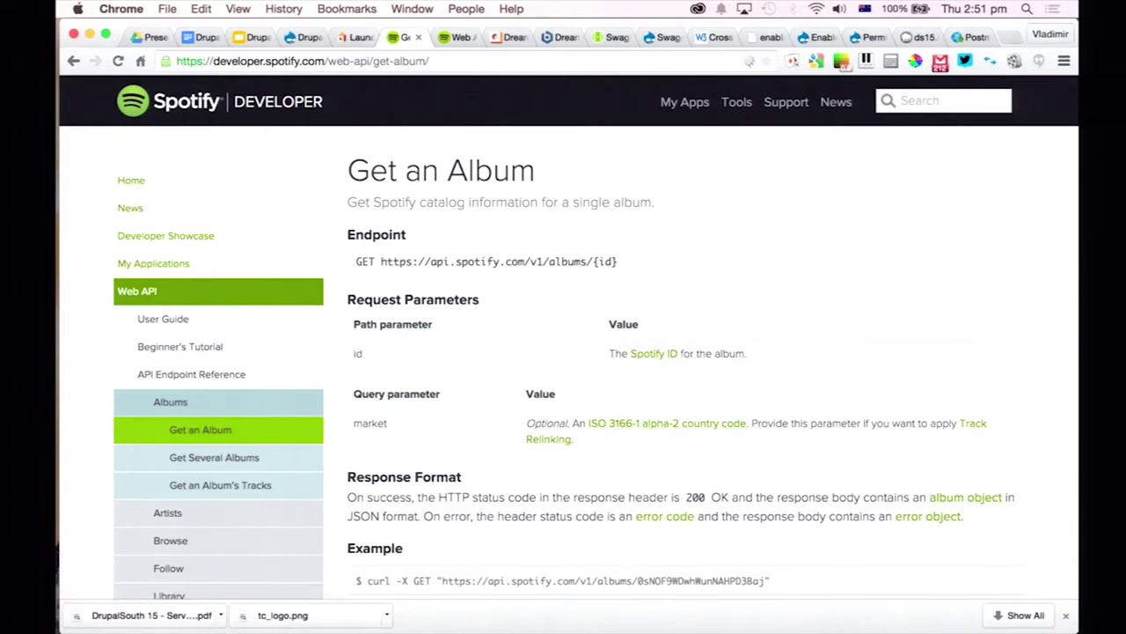
Switch back to the DrupalSouth 15 - Services slides and resume presenting from the Web API Endpoint Reference slide.
{"action": "left_click", "coordinate": [148, 37]}
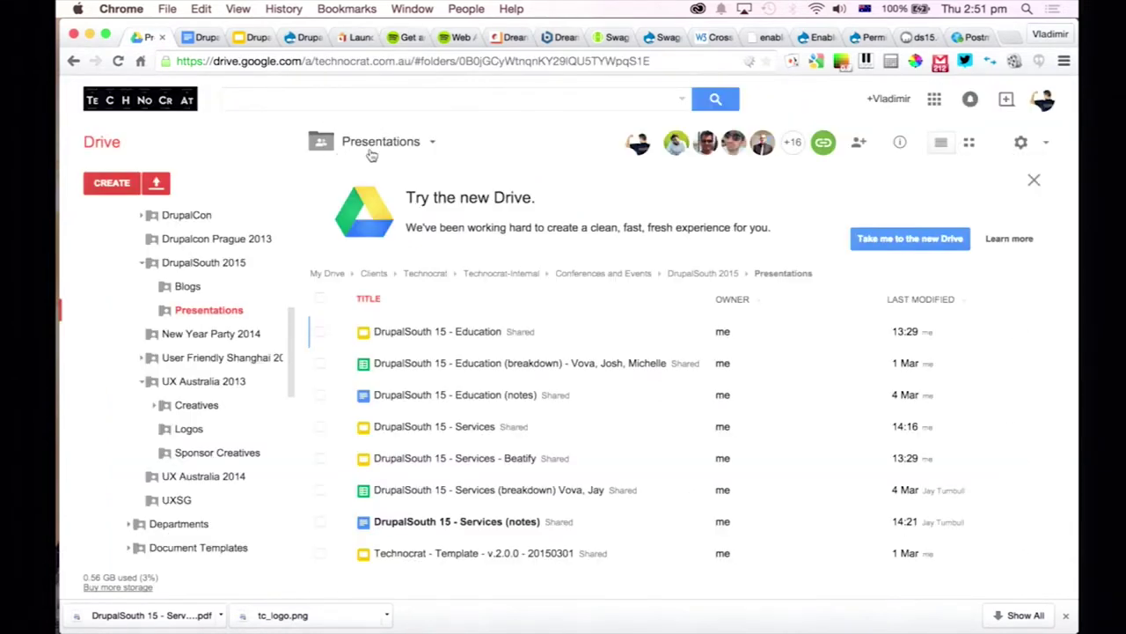
{"action": "left_click", "coordinate": [201, 37]}
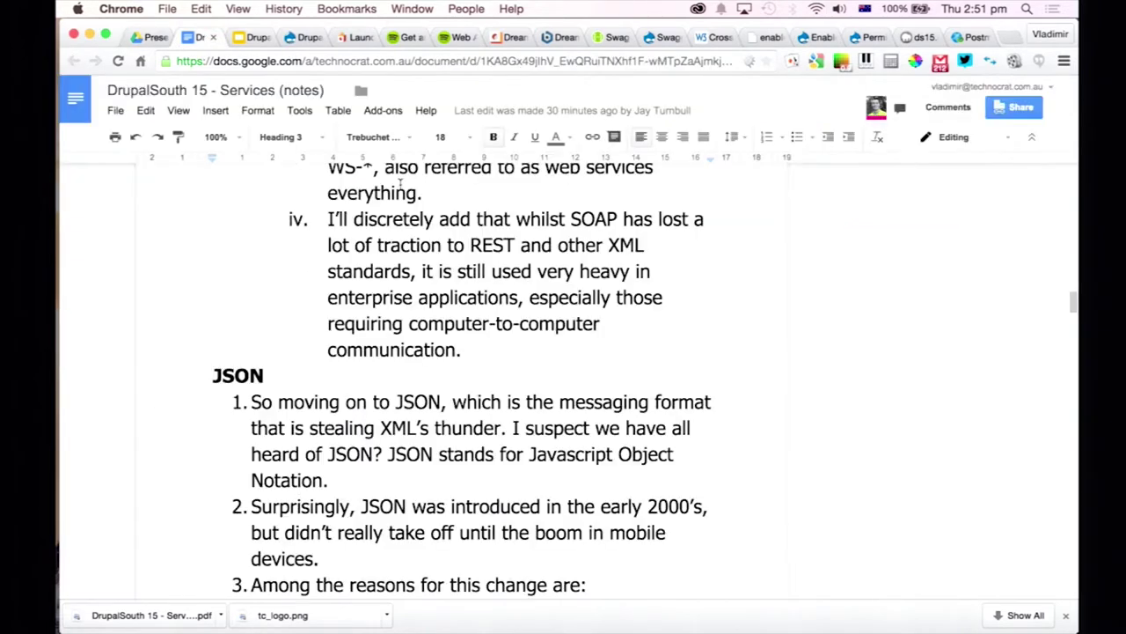
{"action": "left_click", "coordinate": [252, 37]}
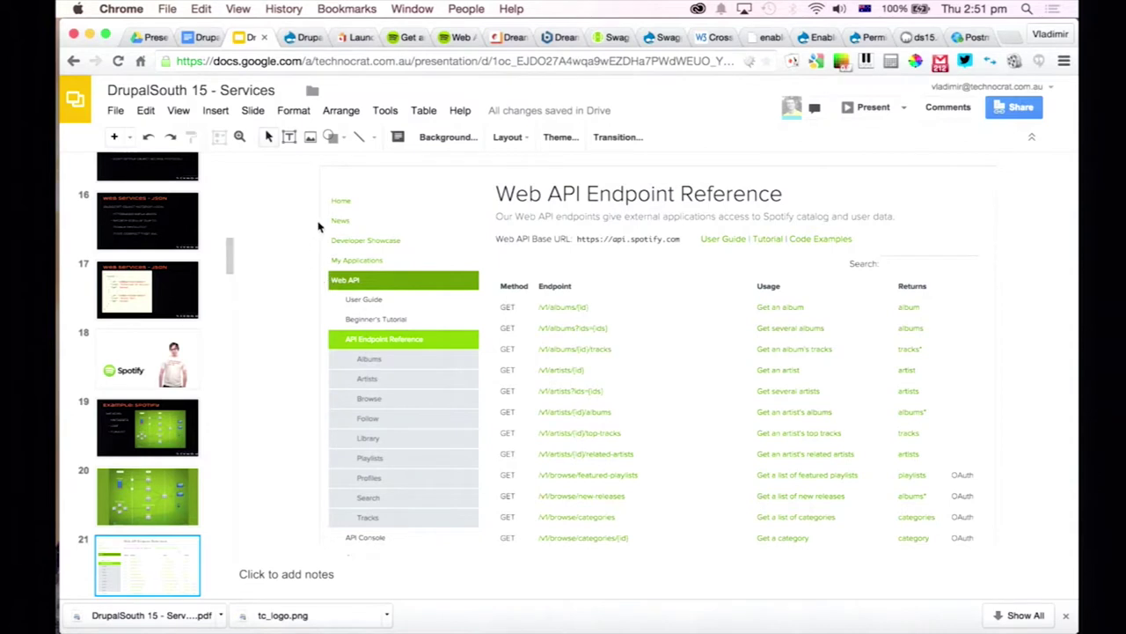
{"action": "left_click", "coordinate": [179, 110]}
{"action": "mouse_move", "coordinate": [216, 112]}
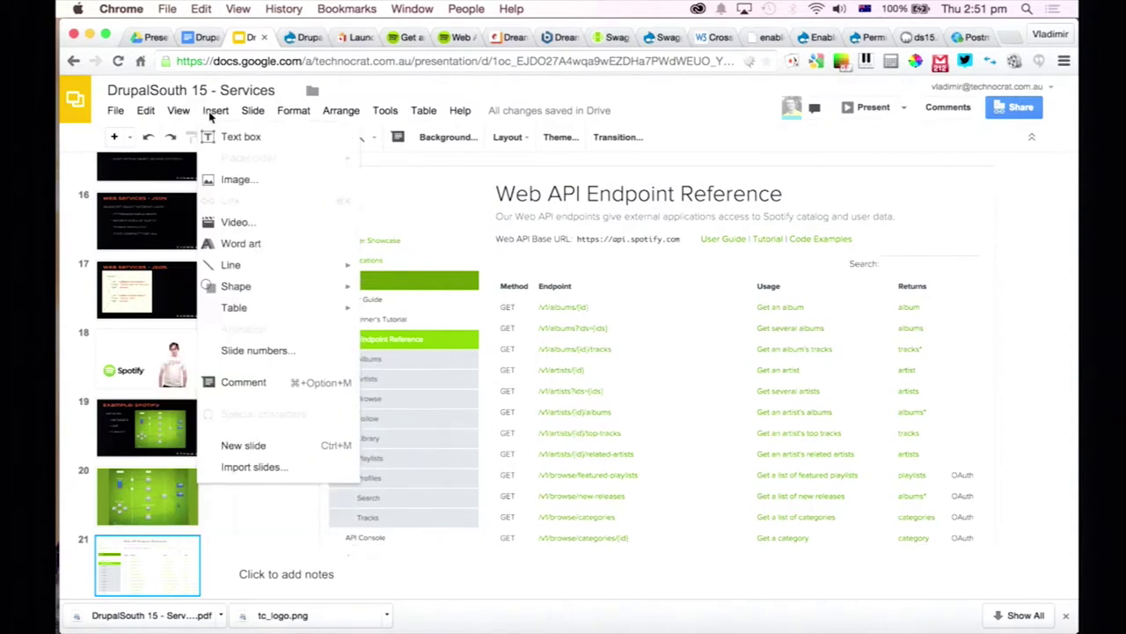
{"action": "mouse_move", "coordinate": [167, 110]}
{"action": "left_click", "coordinate": [192, 143]}
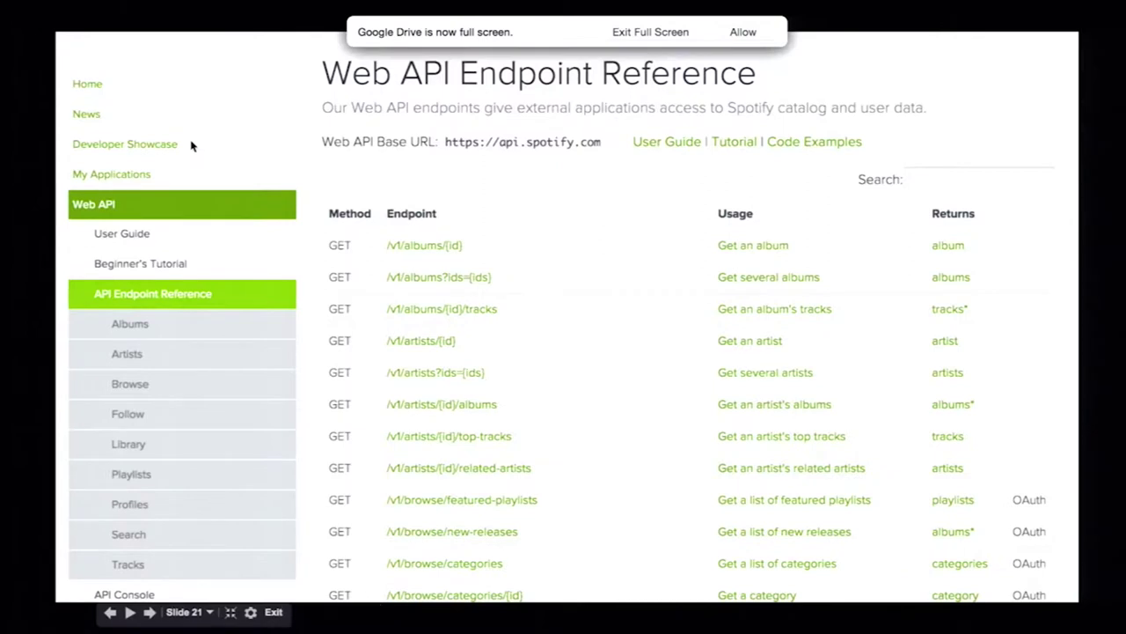
Advance through the Leverage slide to the Web Services in Drupal 8 slide and reveal its use cases point.
{"action": "left_click", "coordinate": [193, 146]}
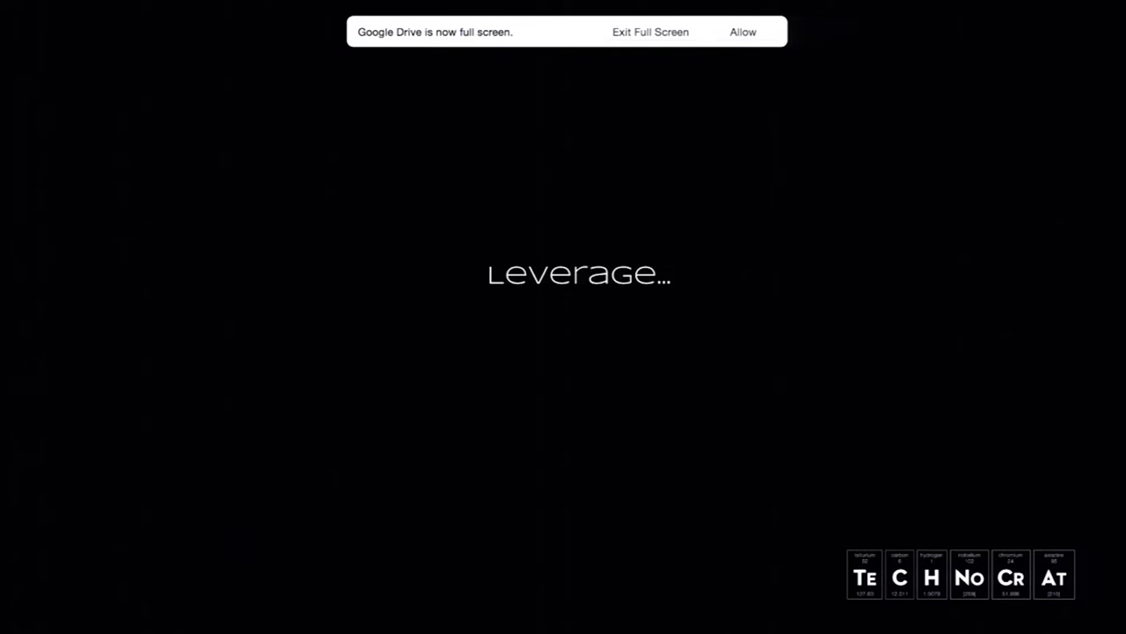
{"action": "key", "text": "Right"}
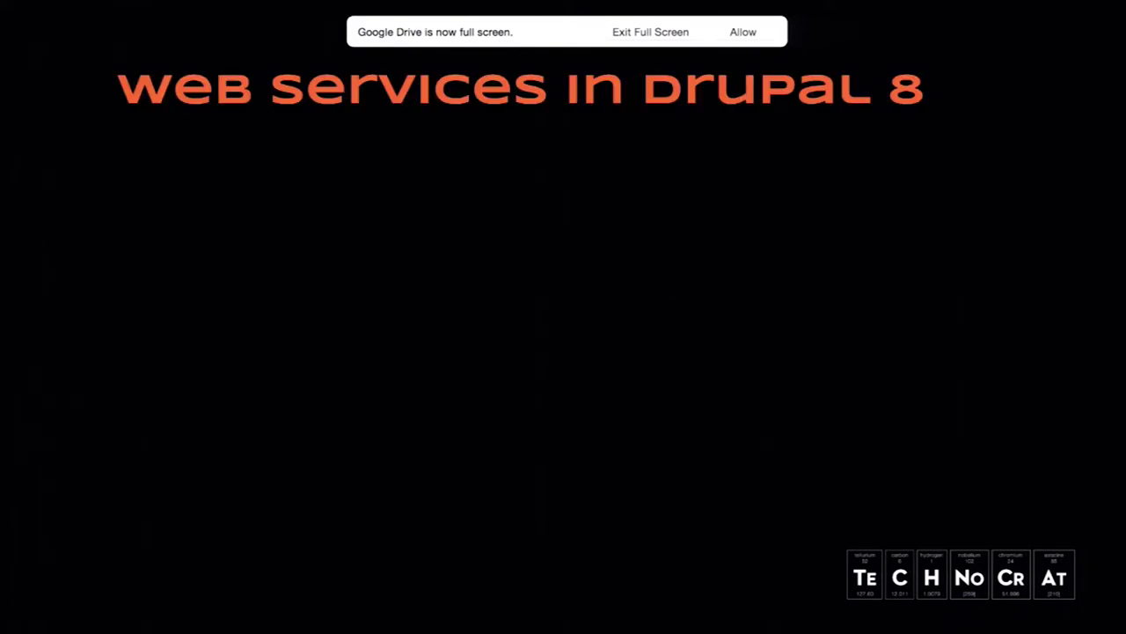
{"action": "key", "text": "Right"}
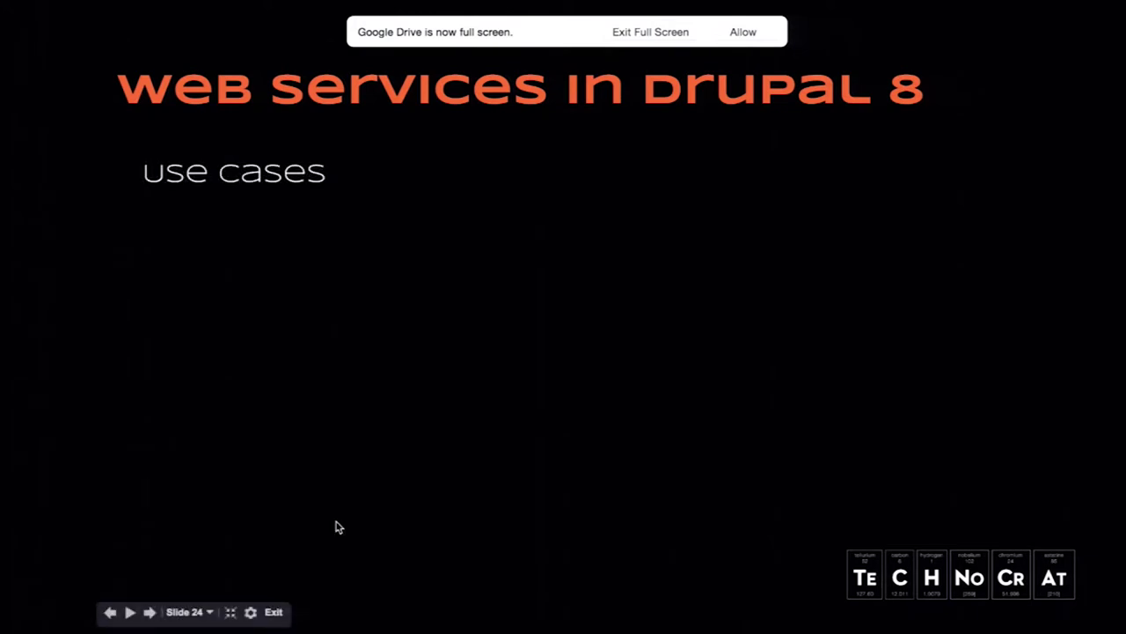
Advance to the Web Service API - Structure slide and reveal Request syntax with its named methods point.
{"action": "key", "text": "Right"}
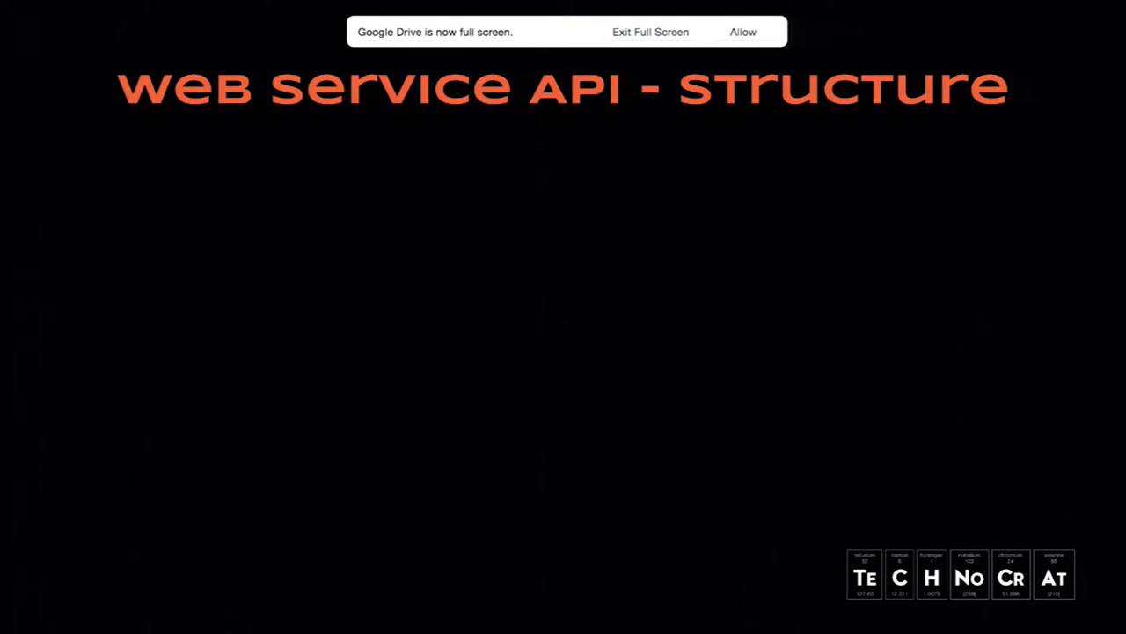
{"action": "key", "text": "Right"}
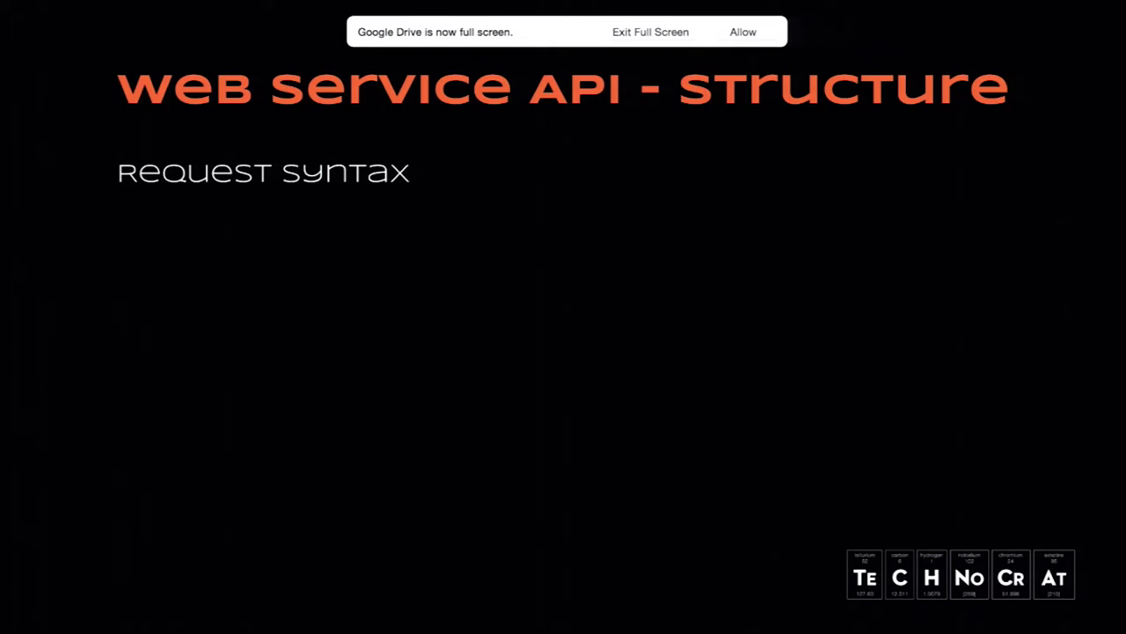
{"action": "key", "text": "Right"}
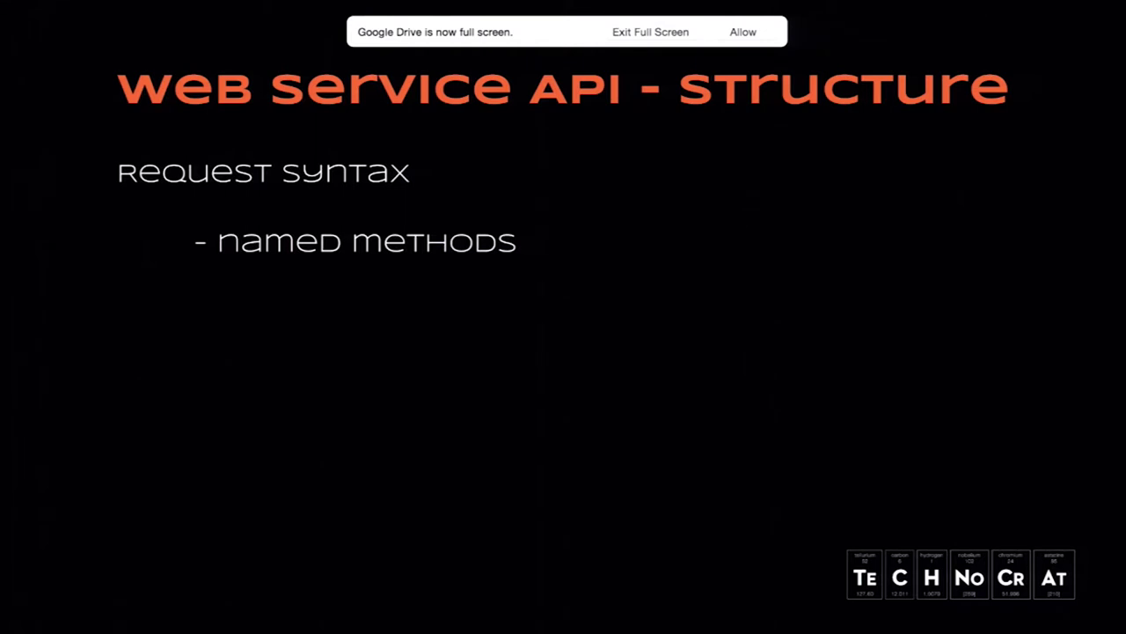
Revisit the Spotify album request and JSON response example slide, and return to the Web Service API - Structure slides.
{"action": "key", "text": "Right"}
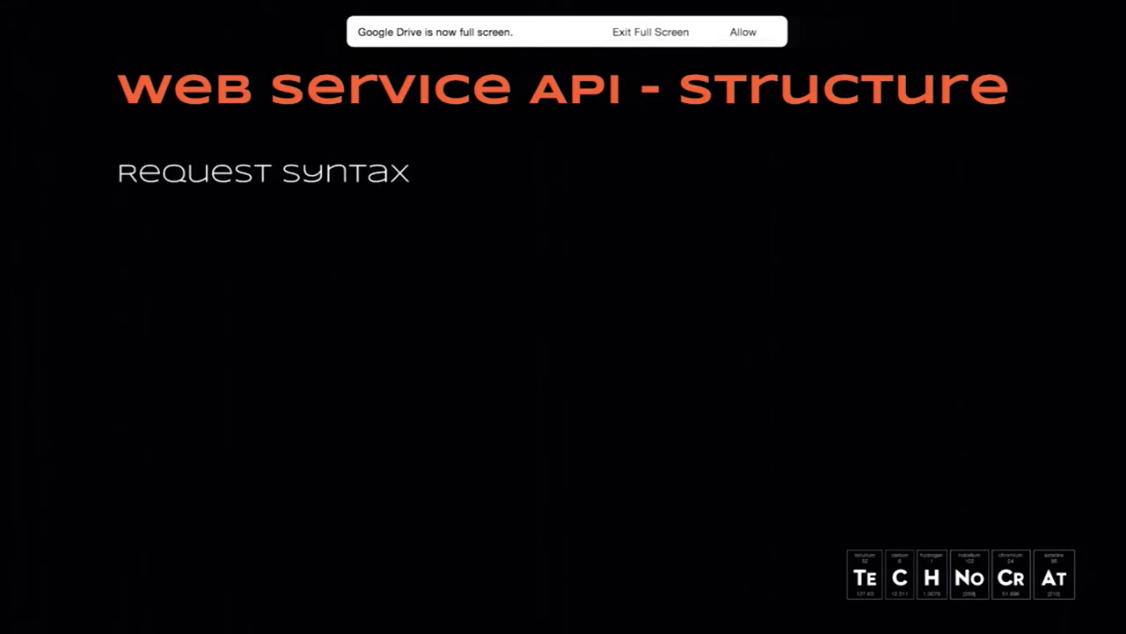
{"action": "key", "text": "Left"}
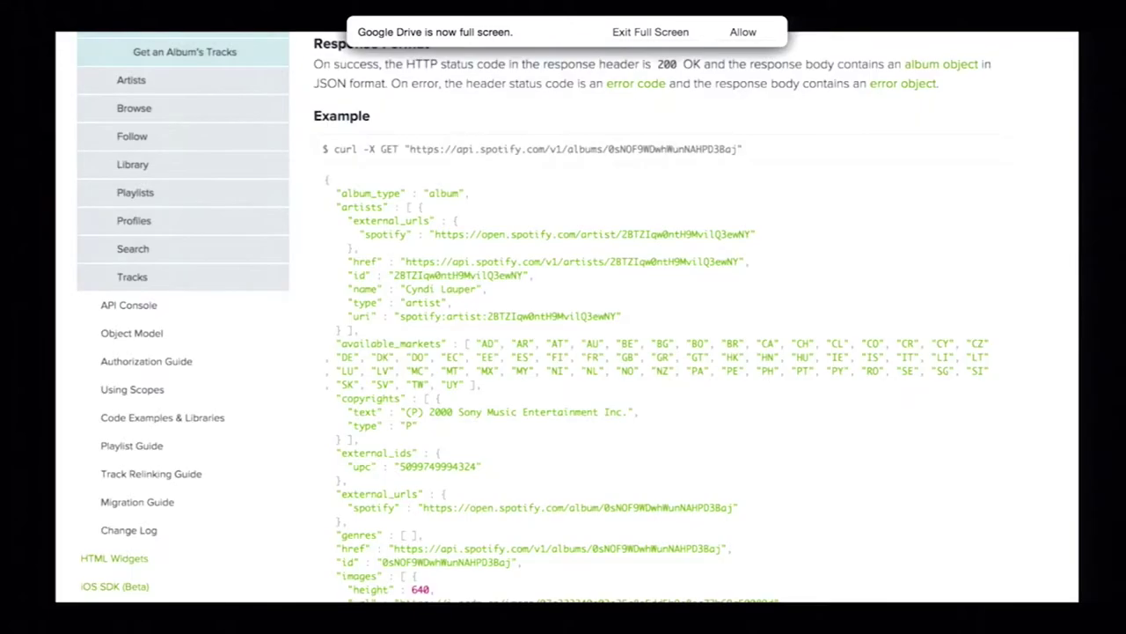
{"action": "key", "text": "Left"}
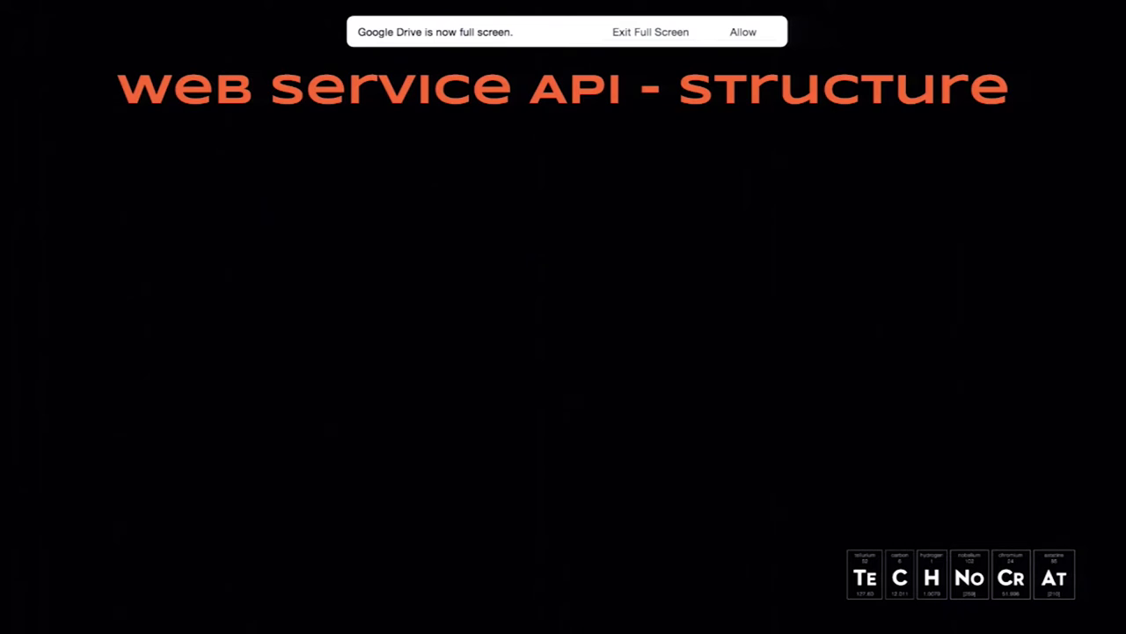
Reveal the Message format section of the API structure slide with its JSON, SOAP (XML) and Other points.
{"action": "key", "text": "Right"}
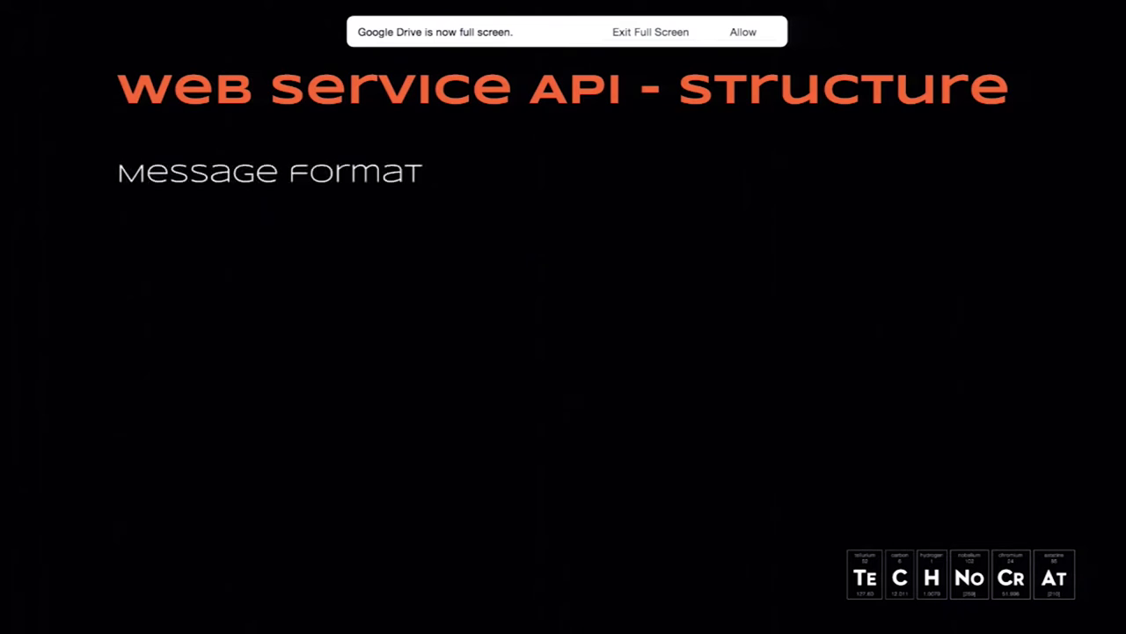
{"action": "key", "text": "Right"}
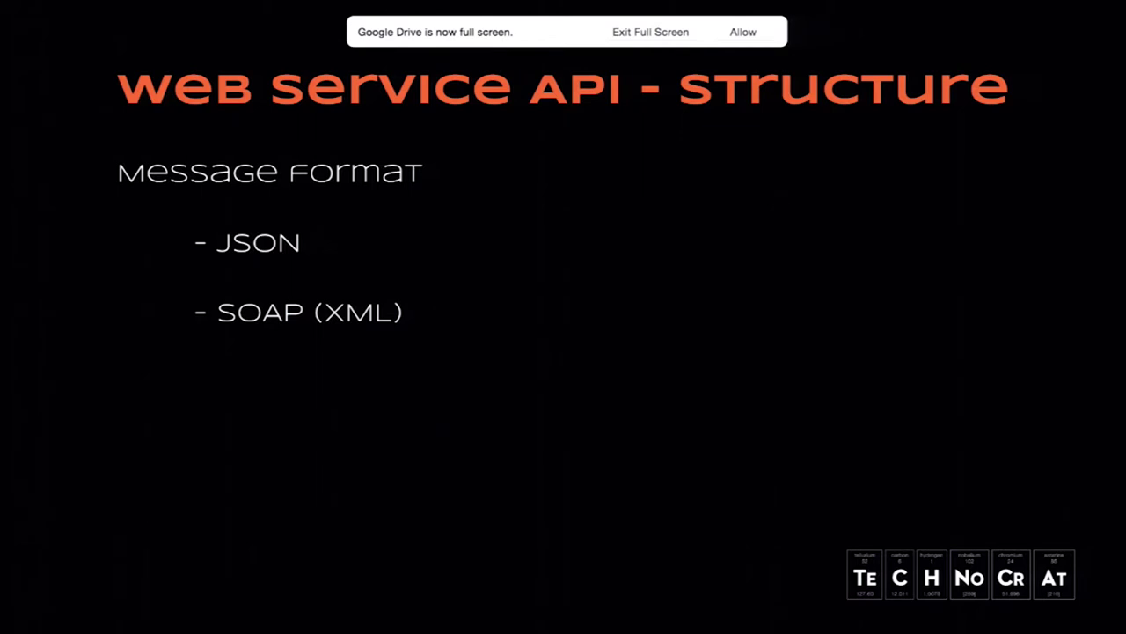
{"action": "key", "text": "Right"}
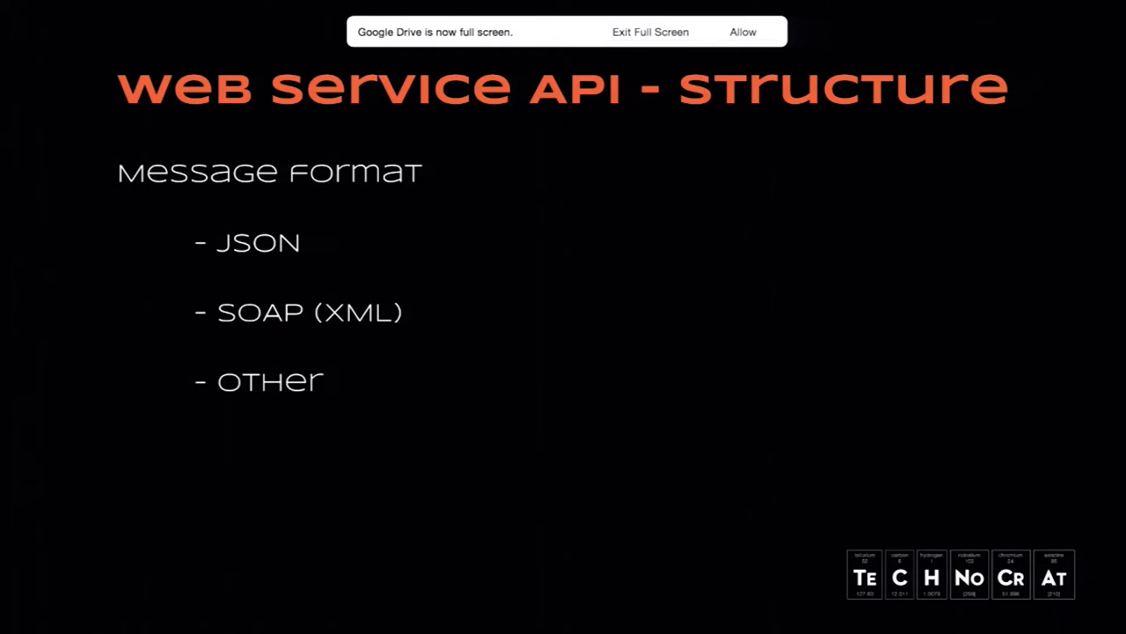
Advance through the request actions and Web Services Actions slides to Authentication, revealing the credentials, cookie and OAuth points.
{"action": "key", "text": "Right"}
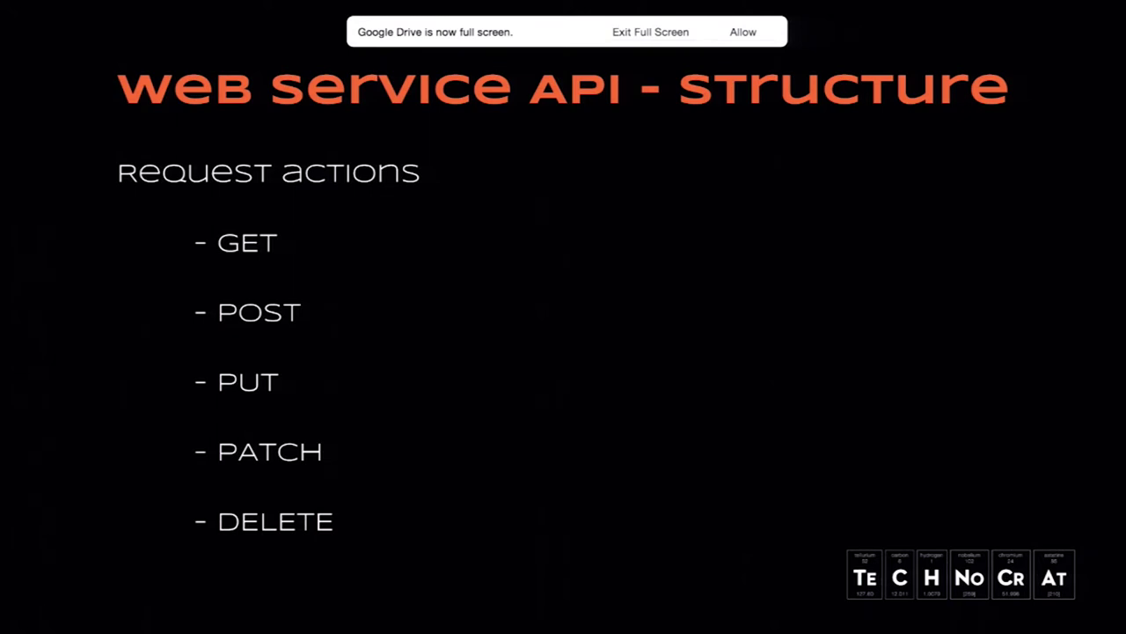
{"action": "key", "text": "Right"}
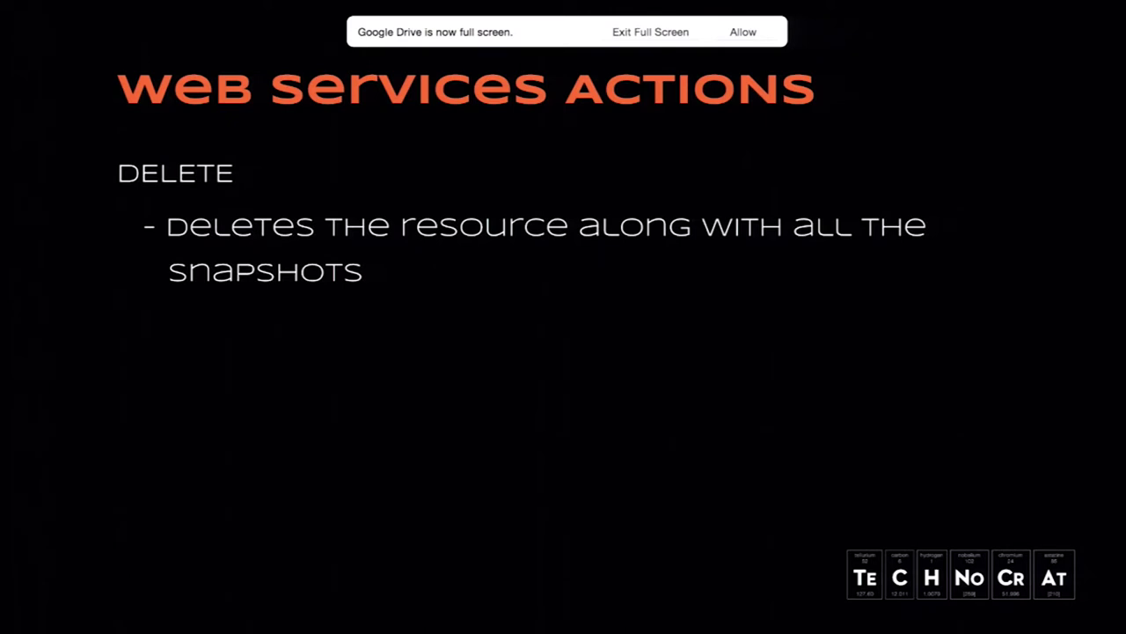
{"action": "key", "text": "Right"}
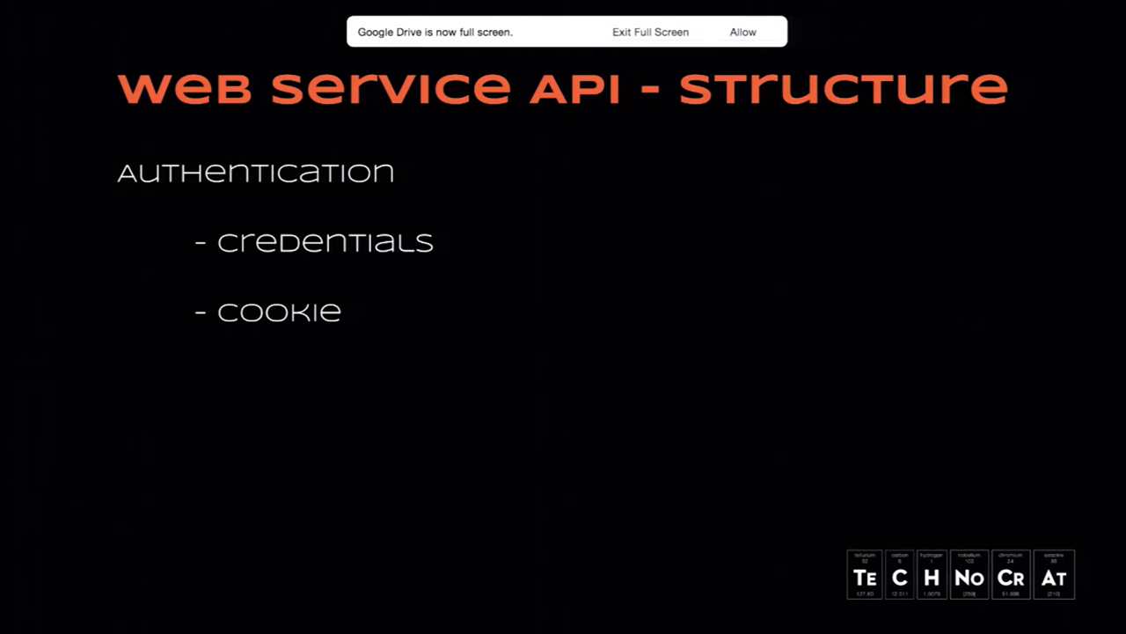
{"action": "key", "text": "Right"}
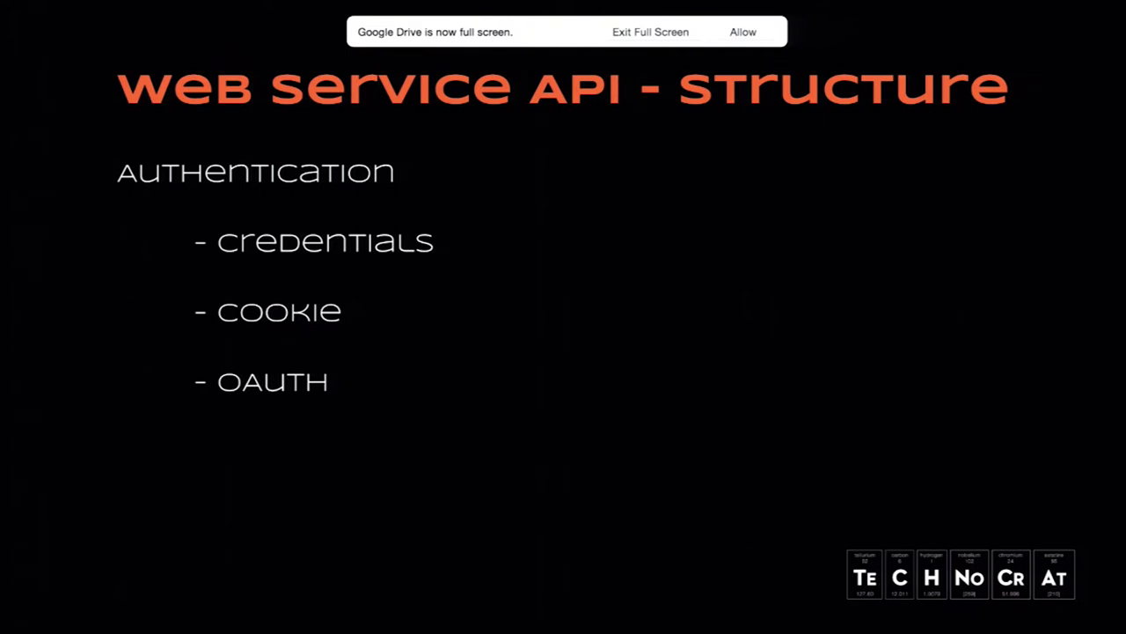
Advance to the DreamFactory services slide, leave the presentation and switch to the DreamFactory Live API Documentation page.
{"action": "key", "text": "Right"}
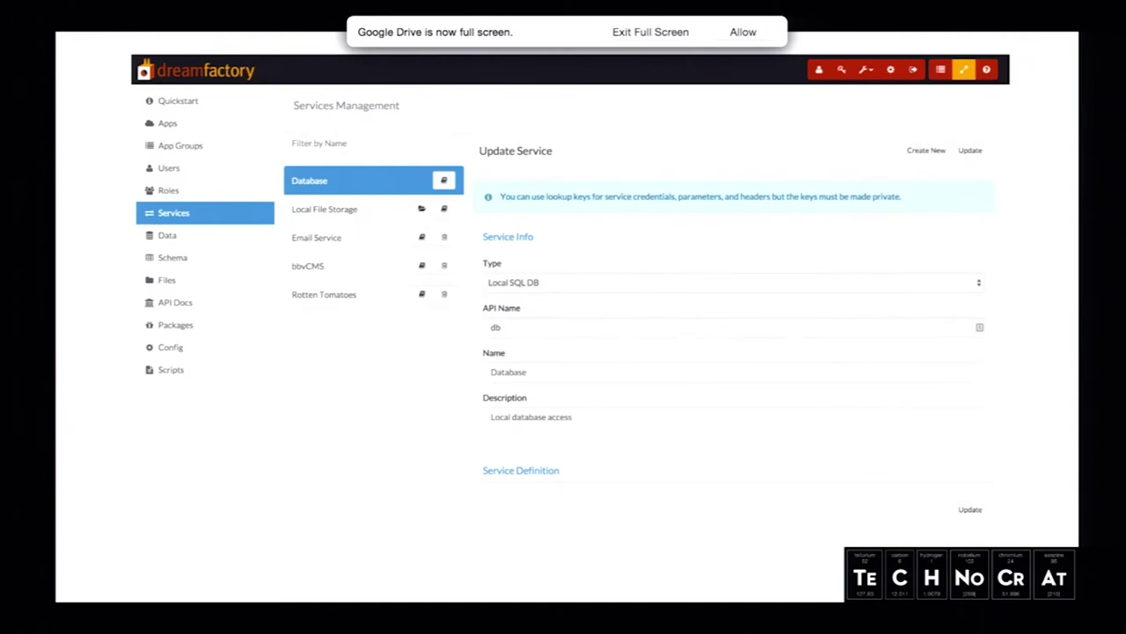
{"action": "key", "text": "Escape"}
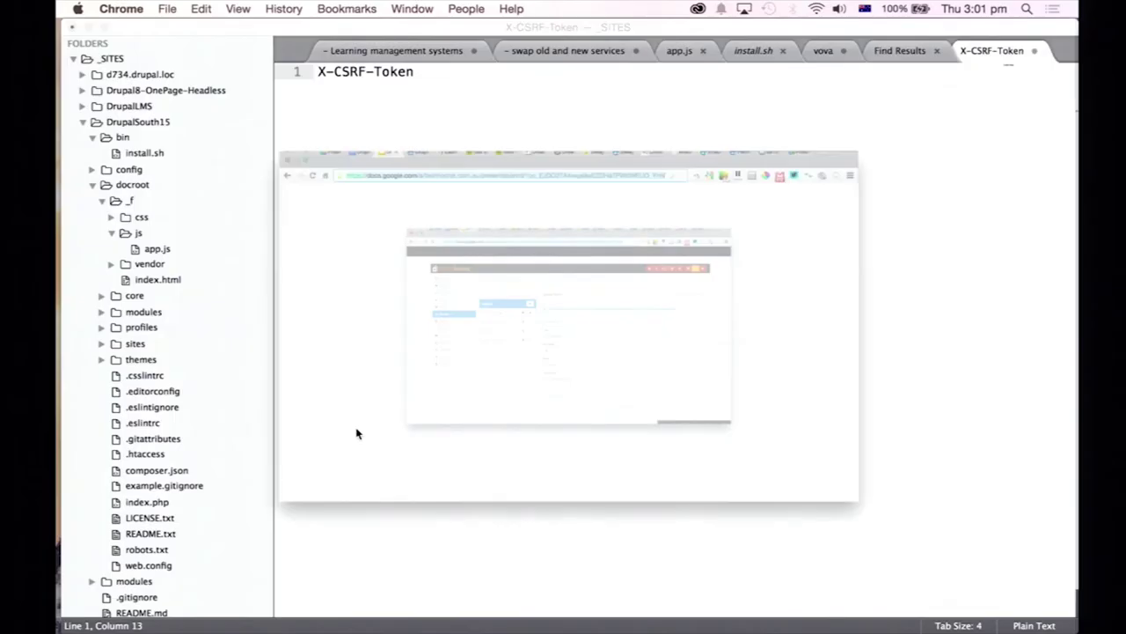
{"action": "left_click", "coordinate": [360, 37]}
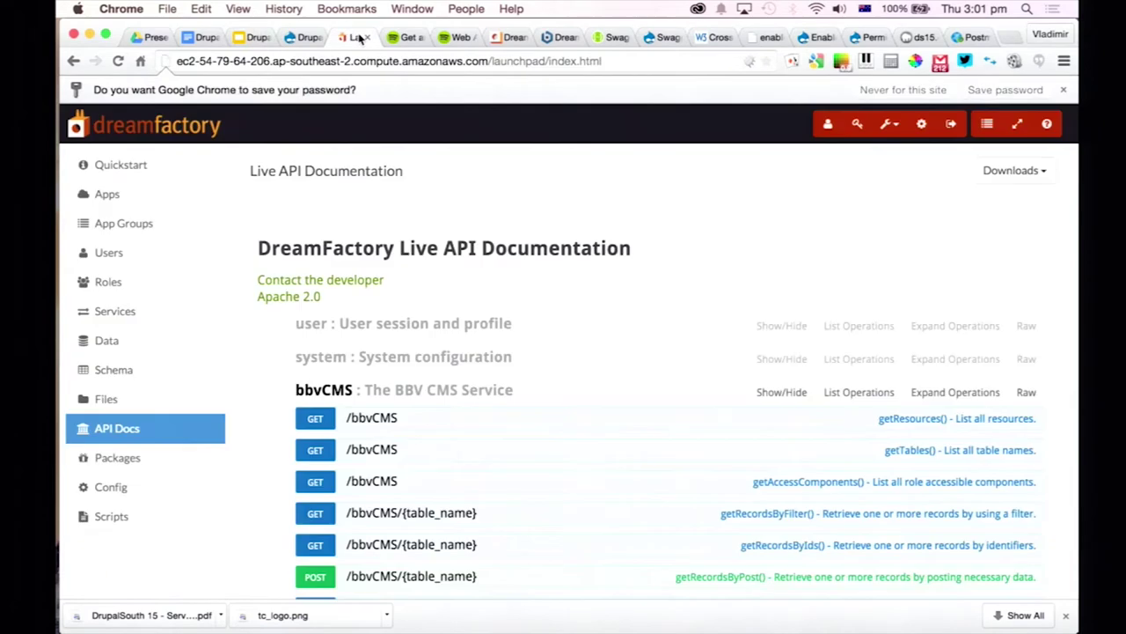
View the Application Manager, go to Services and examine the bbvCMS service's type, connection and database settings.
{"action": "left_click", "coordinate": [132, 194]}
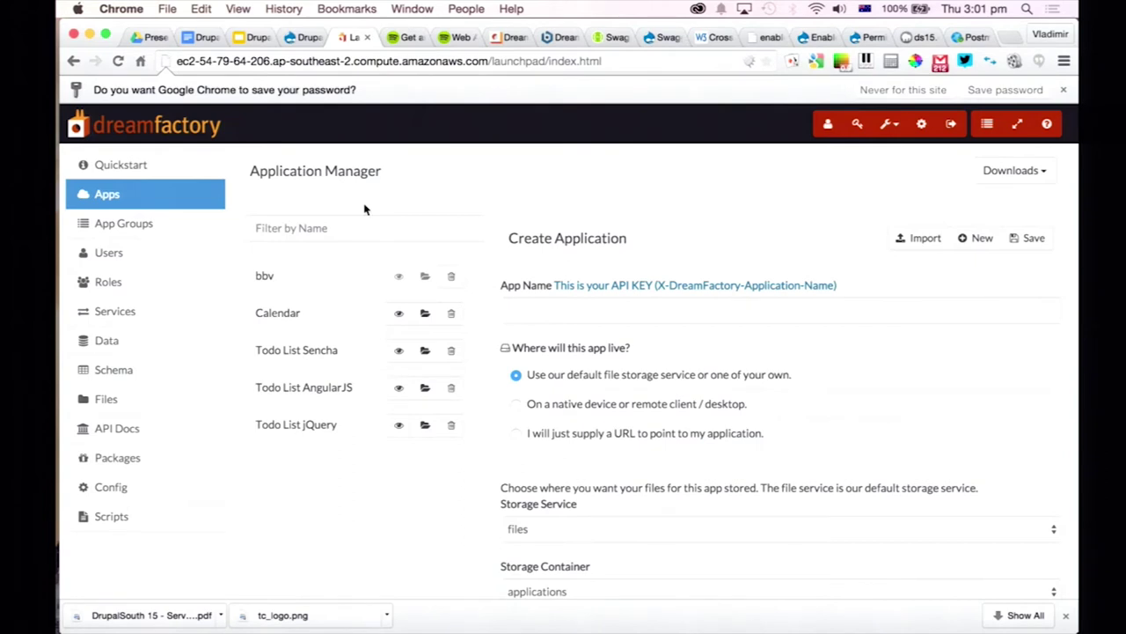
{"action": "left_click", "coordinate": [133, 319]}
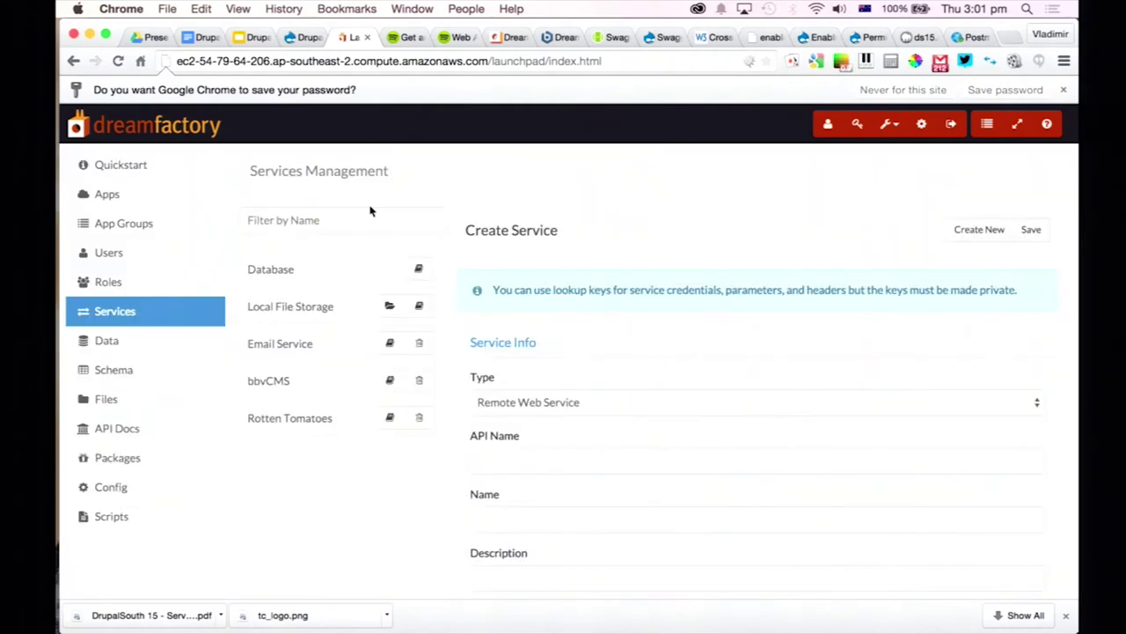
{"action": "left_click", "coordinate": [270, 381]}
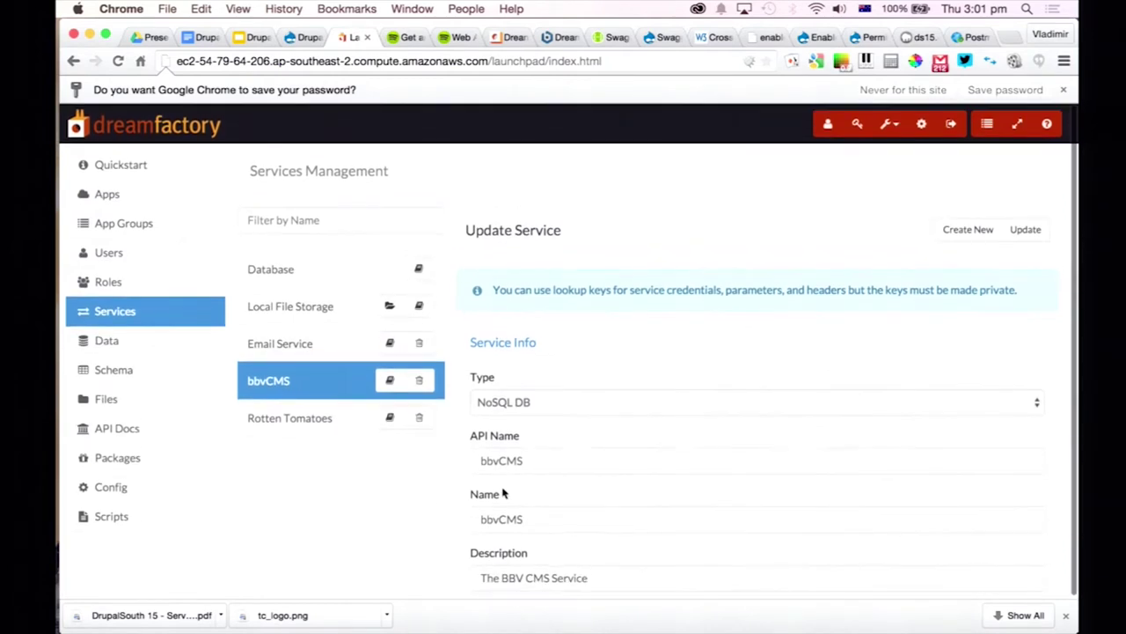
{"action": "scroll", "coordinate": [503, 493], "scroll_direction": "down", "scroll_amount": 5}
{"action": "scroll", "coordinate": [503, 493], "scroll_direction": "down", "scroll_amount": 3}
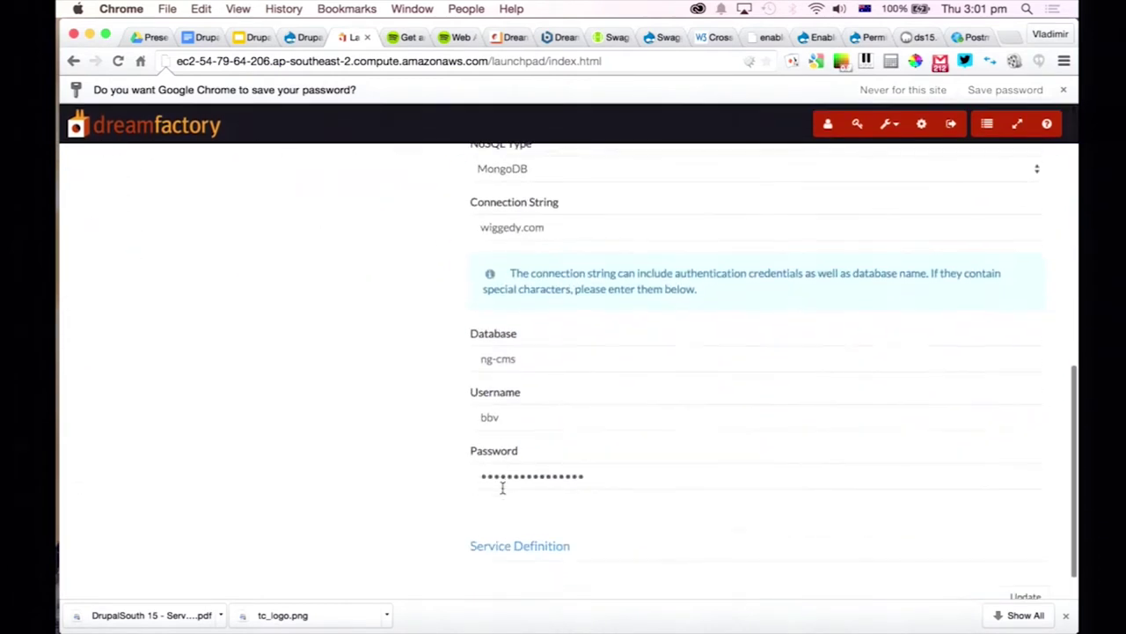
{"action": "scroll", "coordinate": [503, 493], "scroll_direction": "up", "scroll_amount": 10}
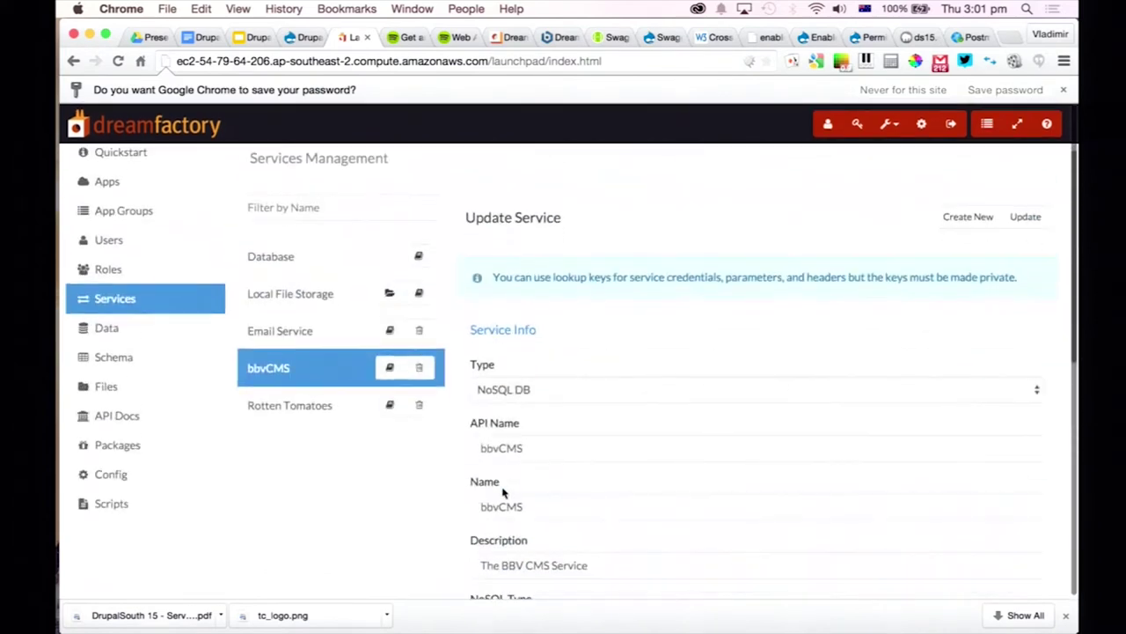
Examine the Rotten Tomatoes service's settings, including its base URL and Service Definition.
{"action": "left_click", "coordinate": [264, 405]}
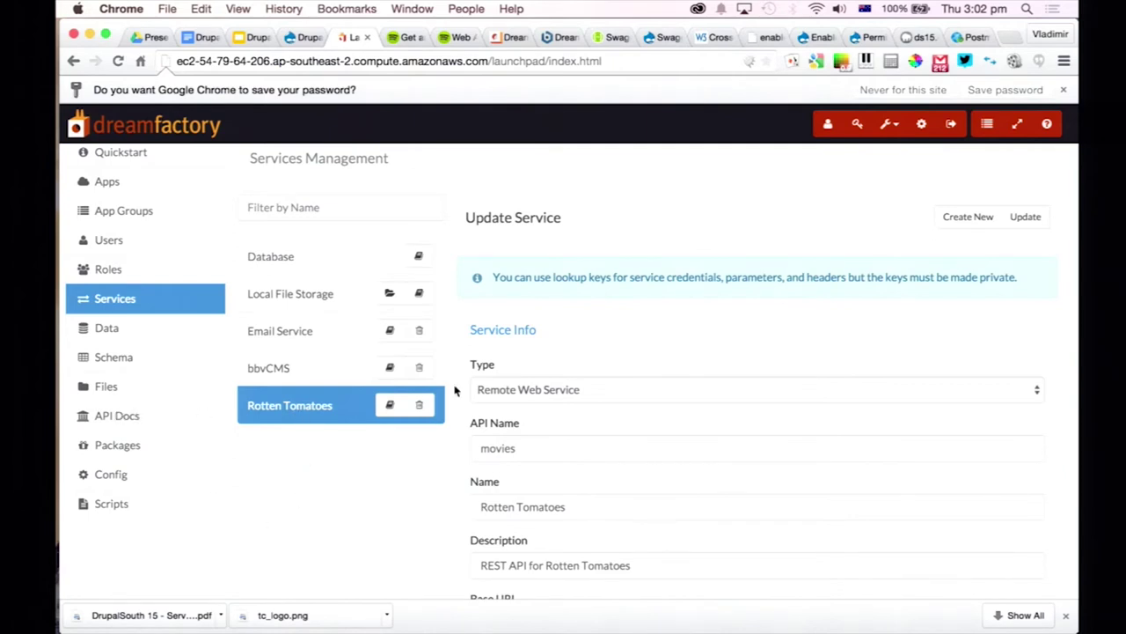
{"action": "scroll", "coordinate": [530, 440], "scroll_direction": "down", "scroll_amount": 5}
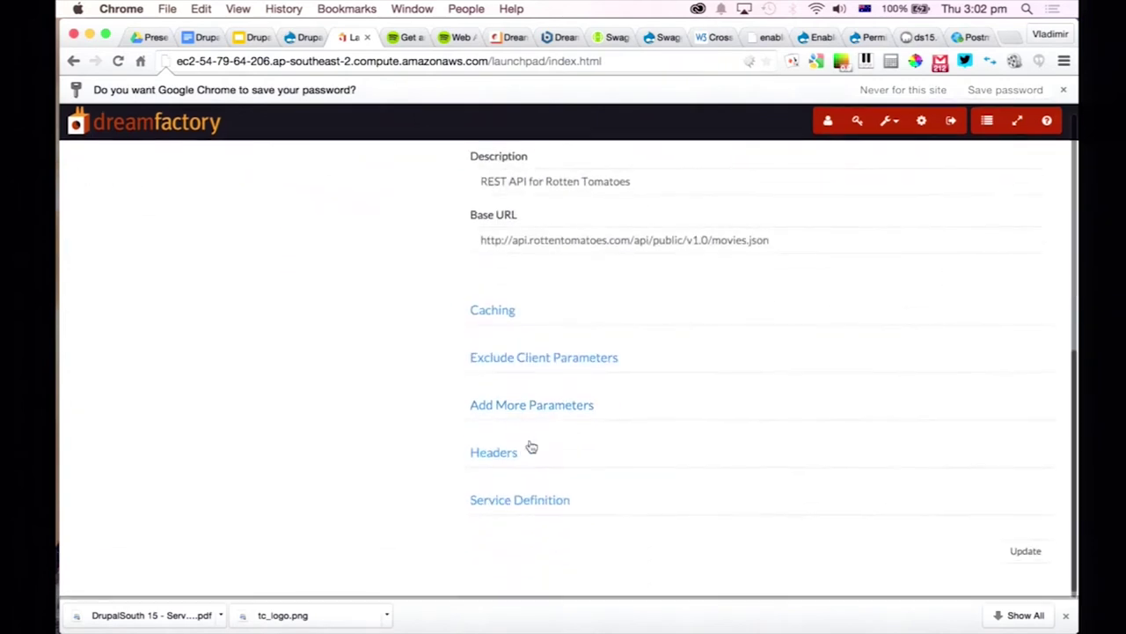
{"action": "left_click", "coordinate": [510, 504]}
{"action": "scroll", "coordinate": [370, 395], "scroll_direction": "up", "scroll_amount": 5}
Return to the API Docs, expand the bbvCMS service to examine its list of operations, and collapse it.
{"action": "left_click", "coordinate": [126, 332]}
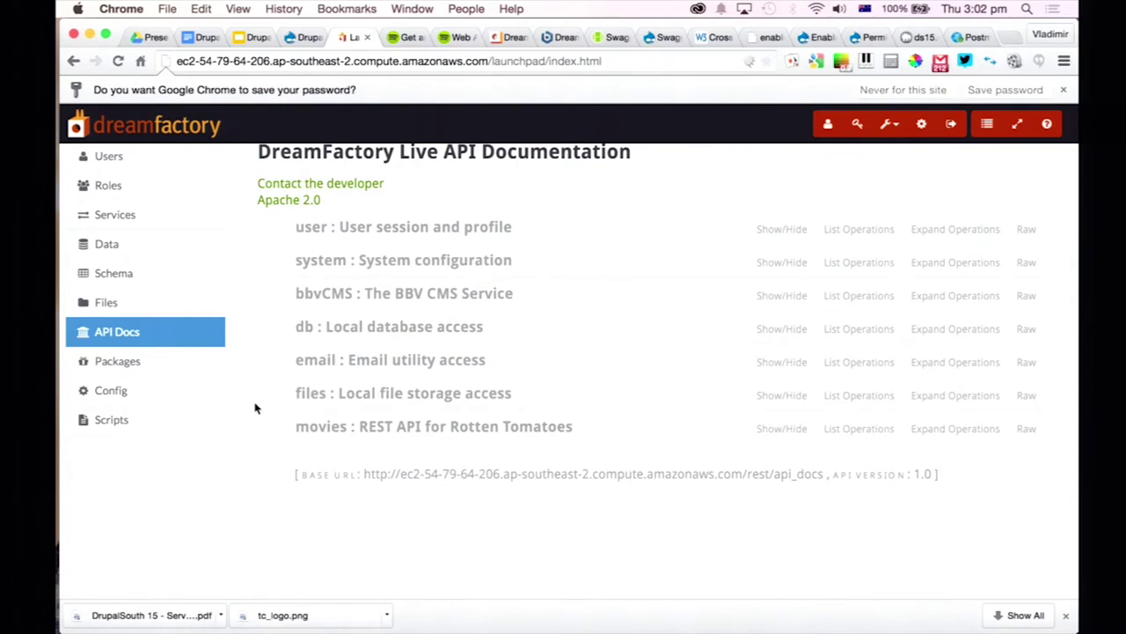
{"action": "left_click", "coordinate": [322, 294]}
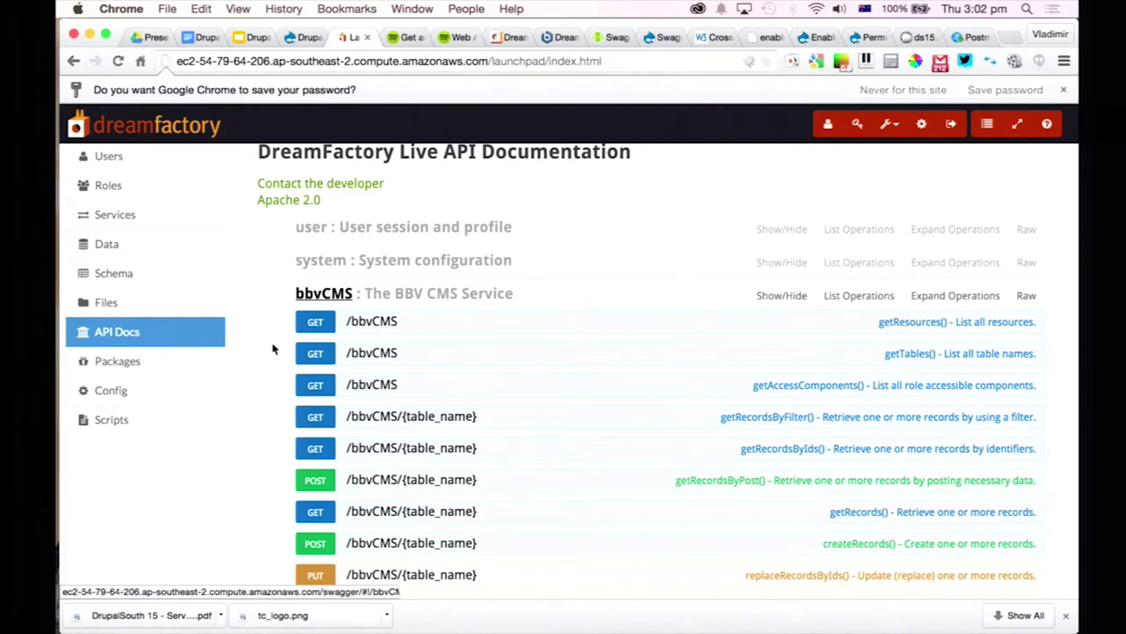
{"action": "scroll", "coordinate": [272, 349], "scroll_direction": "down", "scroll_amount": 3}
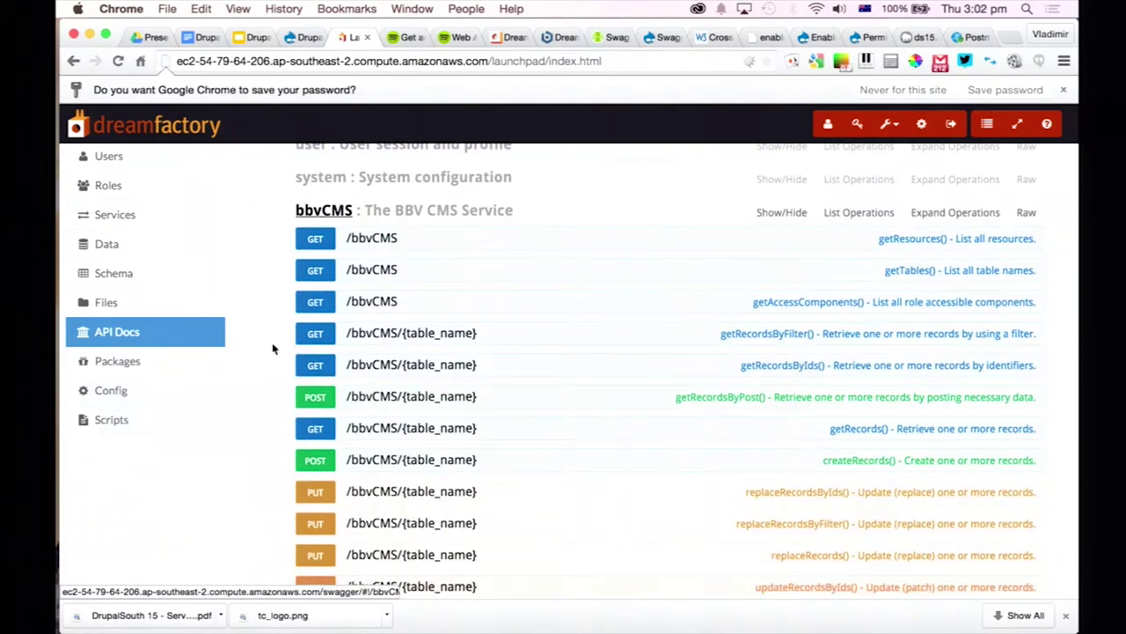
{"action": "scroll", "coordinate": [273, 349], "scroll_direction": "down", "scroll_amount": 3}
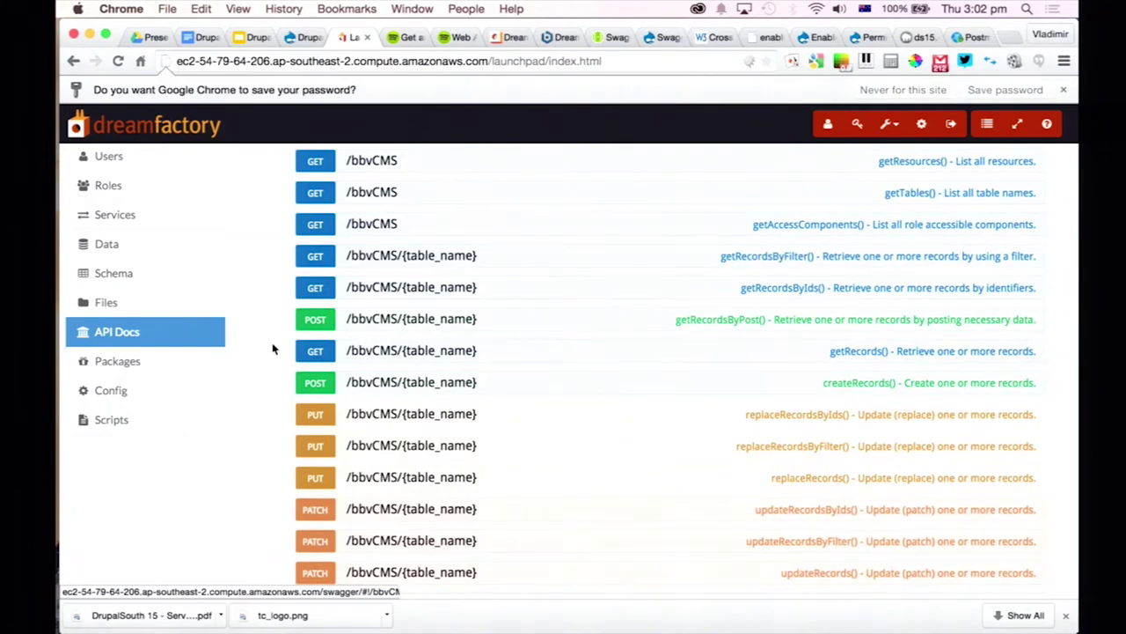
{"action": "scroll", "coordinate": [273, 350], "scroll_direction": "up", "scroll_amount": 1}
{"action": "scroll", "coordinate": [273, 349], "scroll_direction": "down", "scroll_amount": 2}
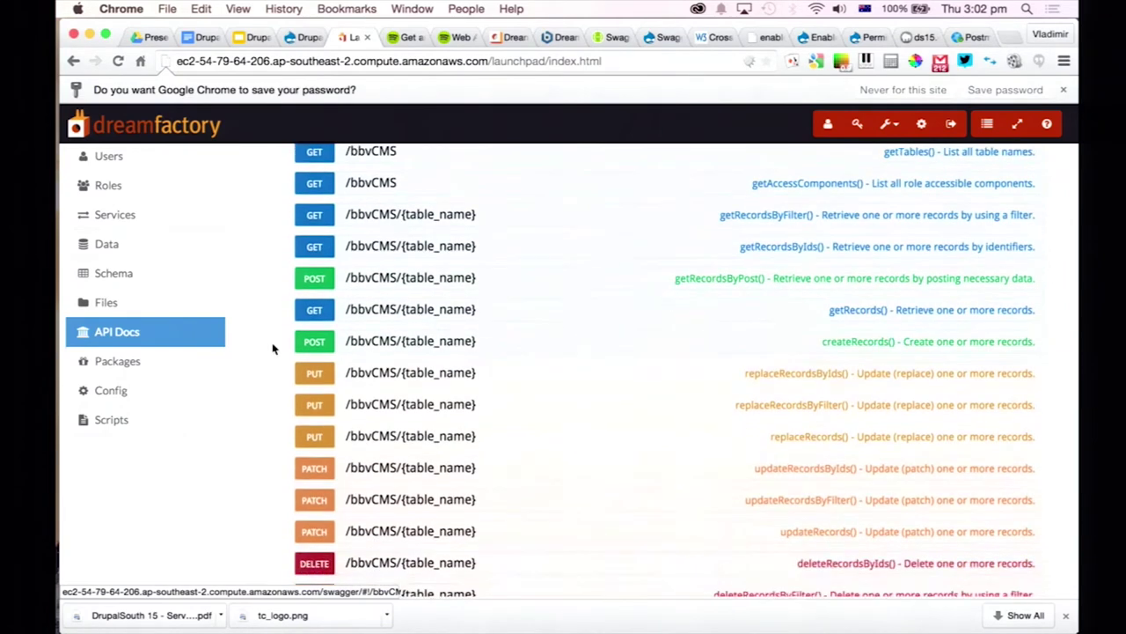
{"action": "scroll", "coordinate": [273, 349], "scroll_direction": "down", "scroll_amount": 9}
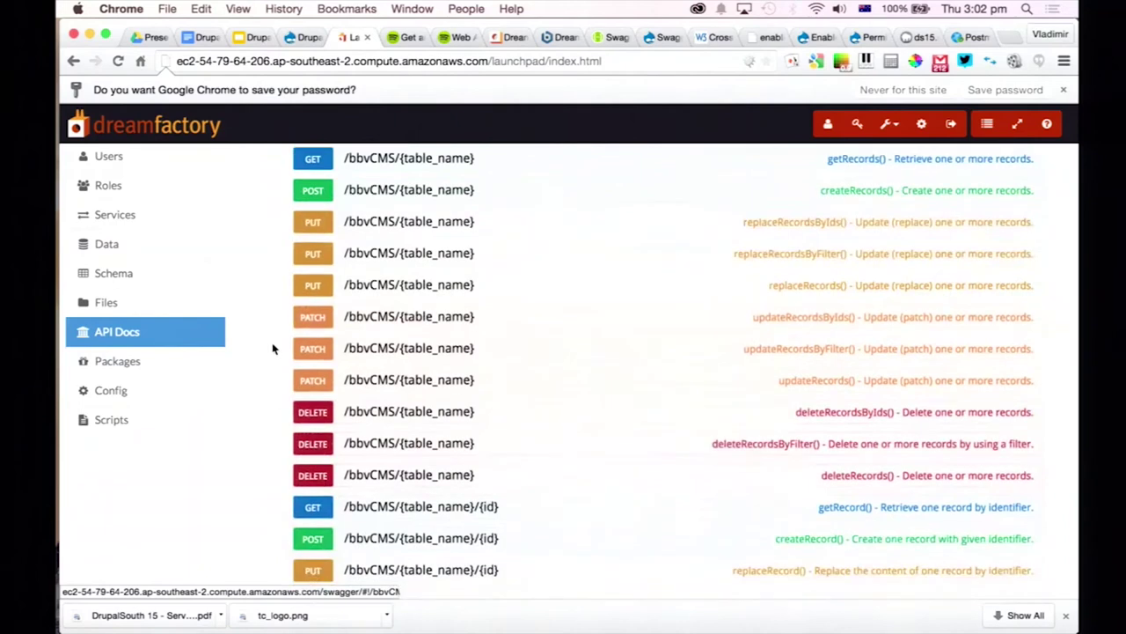
{"action": "scroll", "coordinate": [273, 349], "scroll_direction": "up", "scroll_amount": 15}
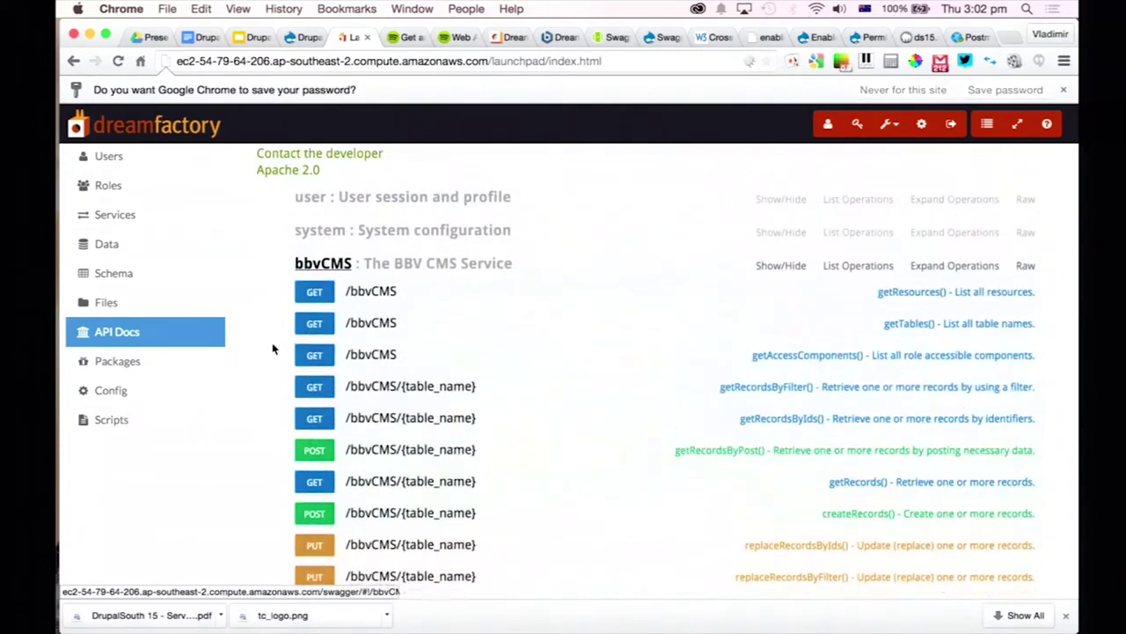
{"action": "left_click", "coordinate": [324, 273]}
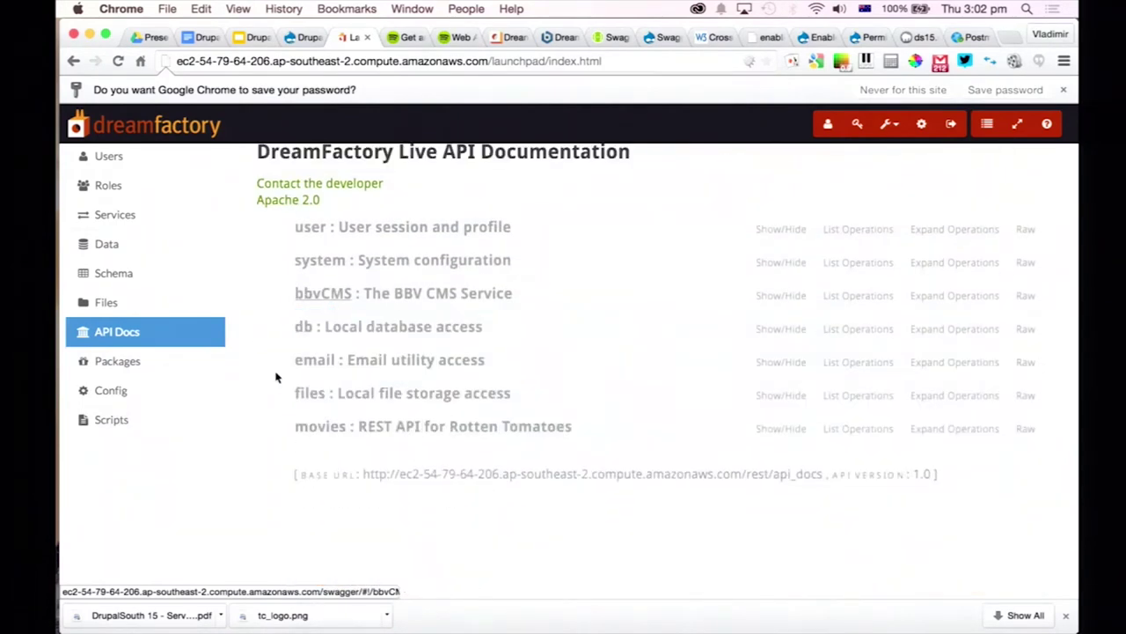
Expand the movies API for Rotten Tomatoes and open the details of its GET /movies operation.
{"action": "left_click", "coordinate": [317, 427]}
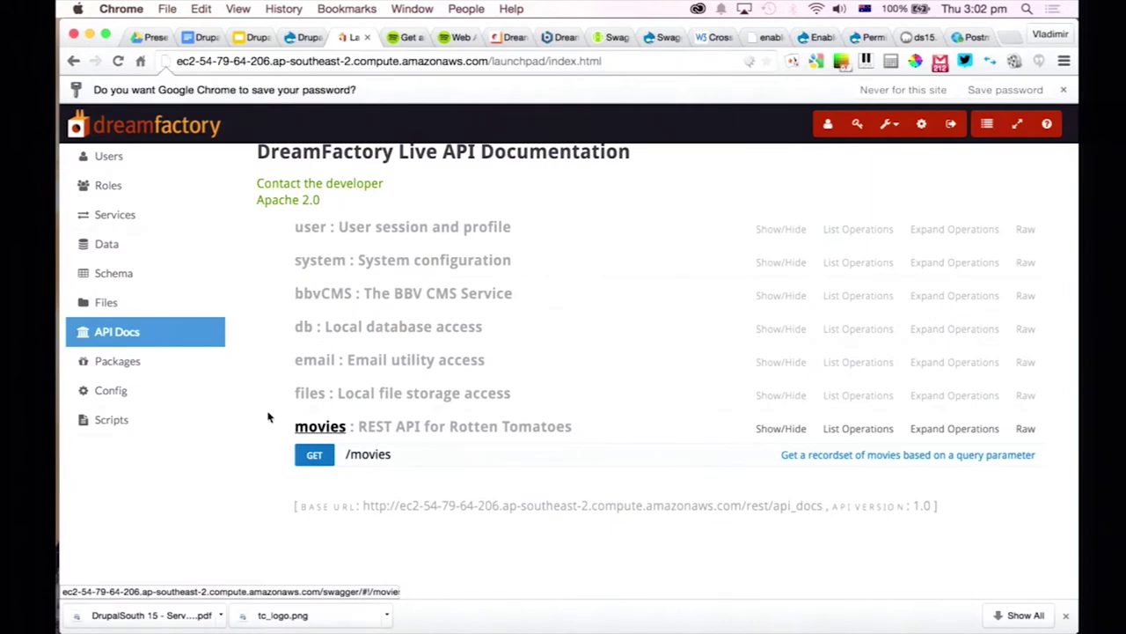
{"action": "left_click", "coordinate": [326, 458]}
{"action": "scroll", "coordinate": [260, 464], "scroll_direction": "down", "scroll_amount": 5}
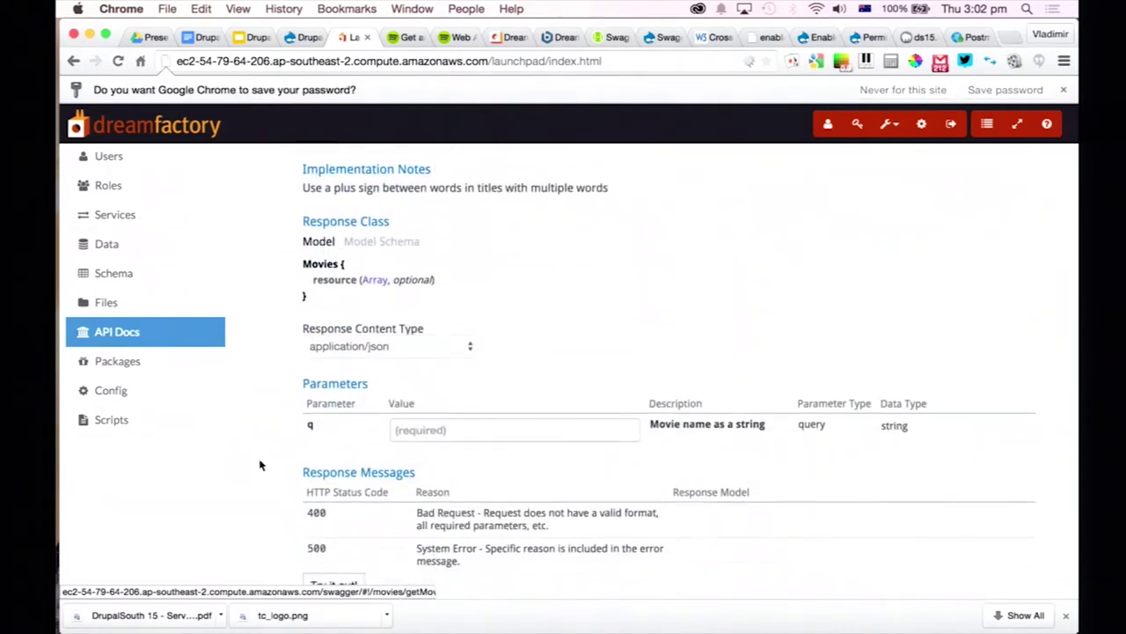
Set the movie name parameter q to interstellar and send the GET /movies test request.
{"action": "scroll", "coordinate": [249, 378], "scroll_direction": "up", "scroll_amount": 1}
{"action": "left_click", "coordinate": [466, 459]}
{"action": "type", "text": "w"}
{"action": "key", "text": "BackSpace"}
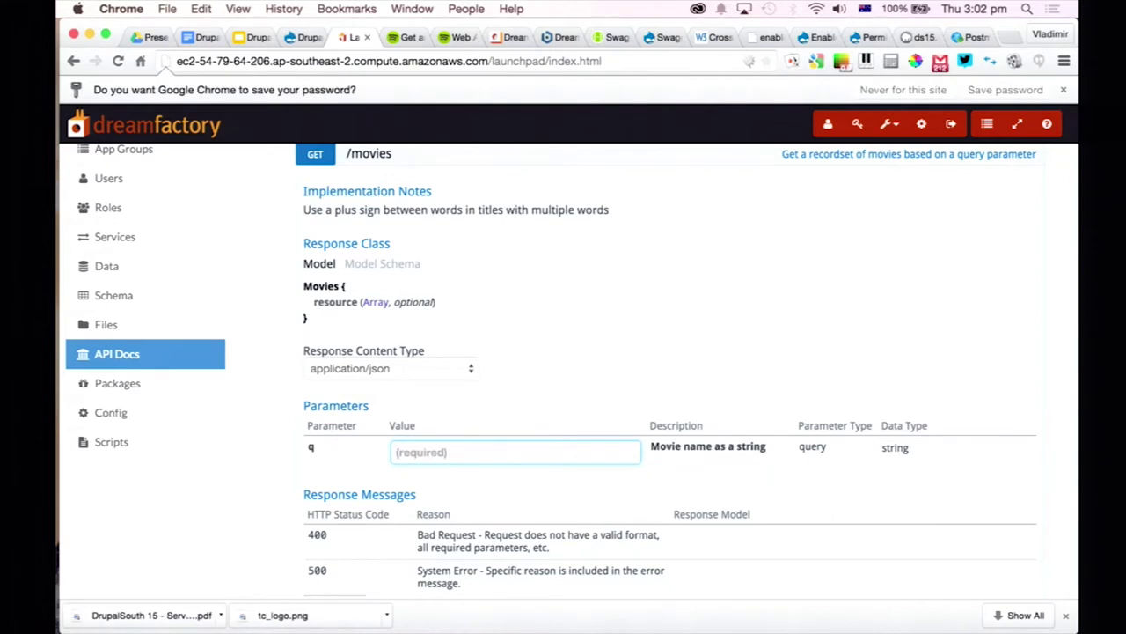
{"action": "type", "text": "interstellar"}
{"action": "scroll", "coordinate": [393, 550], "scroll_direction": "up", "scroll_amount": 4}
{"action": "scroll", "coordinate": [393, 550], "scroll_direction": "down", "scroll_amount": 6}
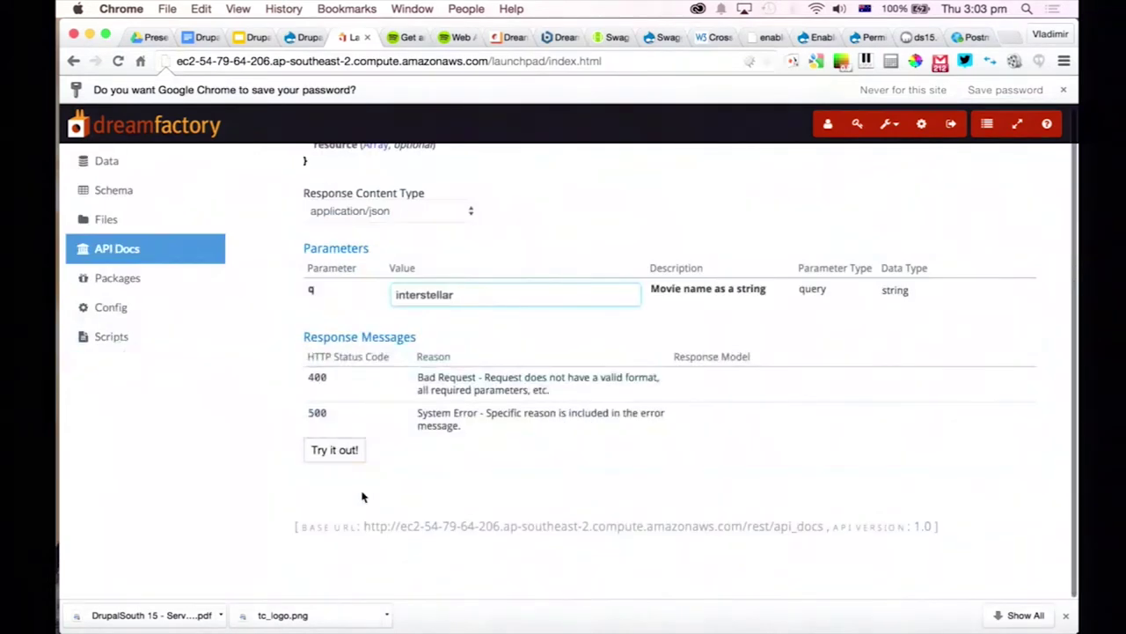
{"action": "left_click", "coordinate": [344, 449]}
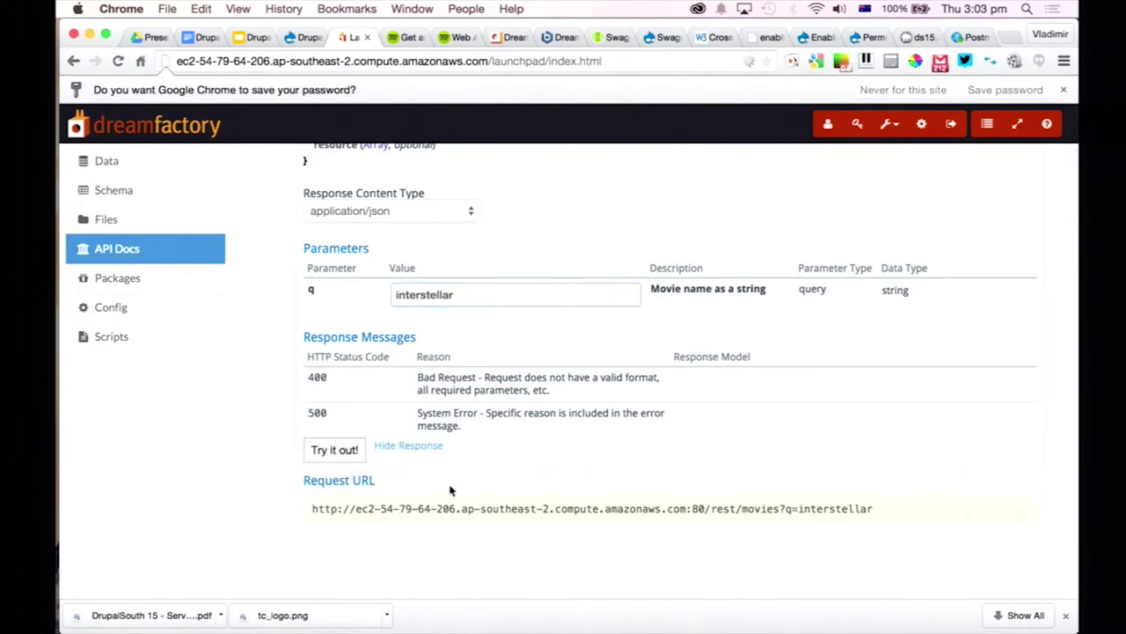
Examine the /movies request's response body, response code and headers alongside its parameters and request URL.
{"action": "scroll", "coordinate": [453, 490], "scroll_direction": "down", "scroll_amount": 3}
{"action": "scroll", "coordinate": [444, 440], "scroll_direction": "down", "scroll_amount": 7}
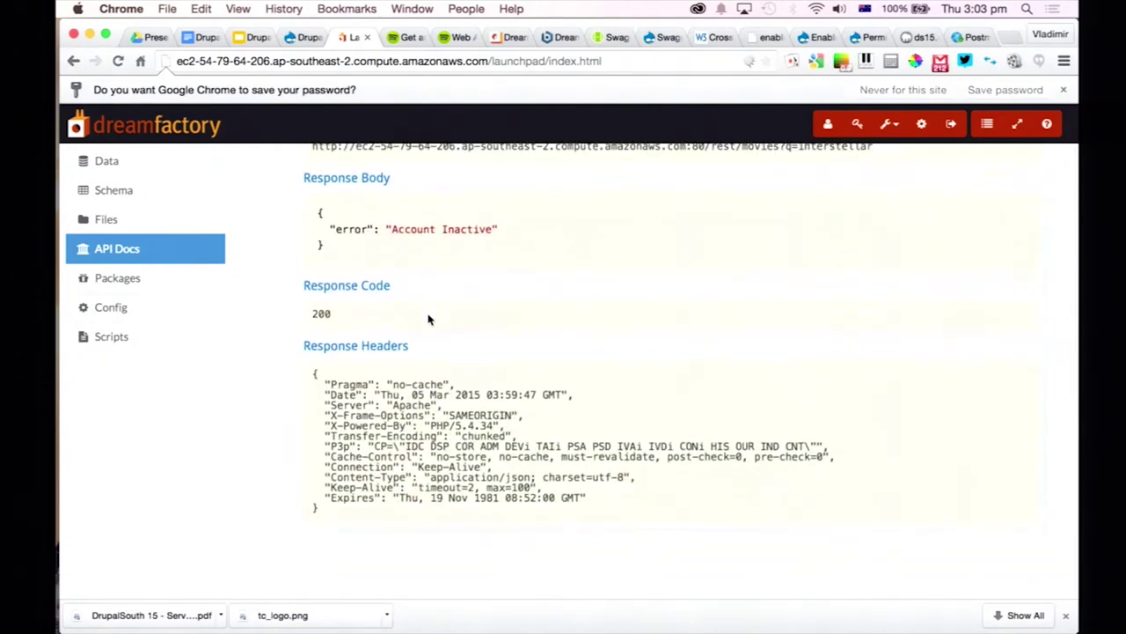
{"action": "scroll", "coordinate": [428, 319], "scroll_direction": "down", "scroll_amount": 2}
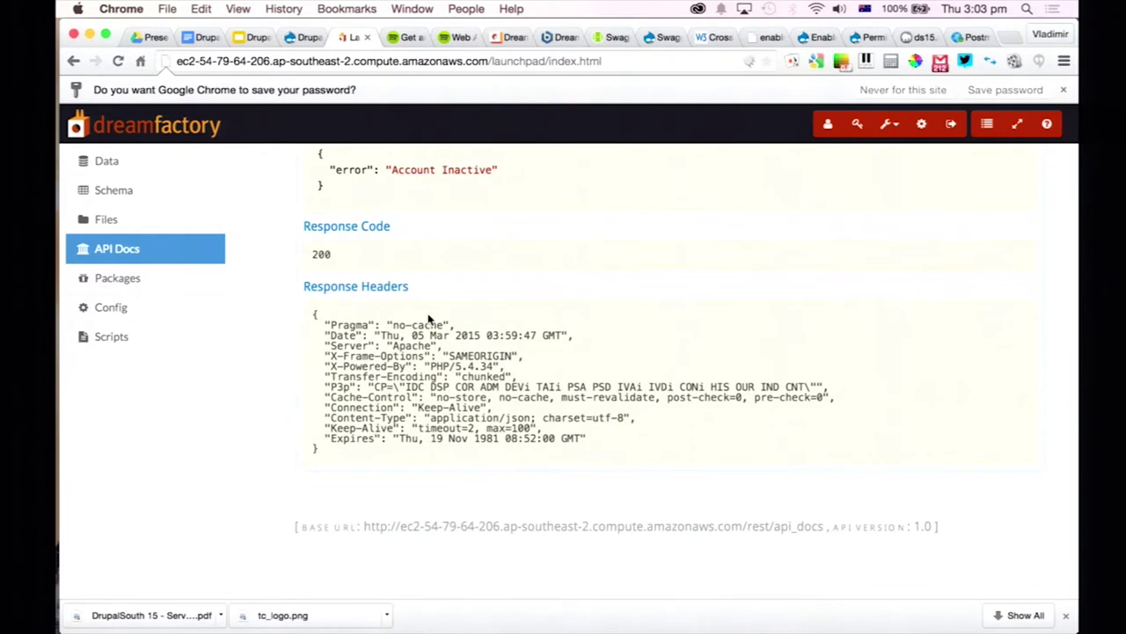
{"action": "scroll", "coordinate": [429, 320], "scroll_direction": "up", "scroll_amount": 10}
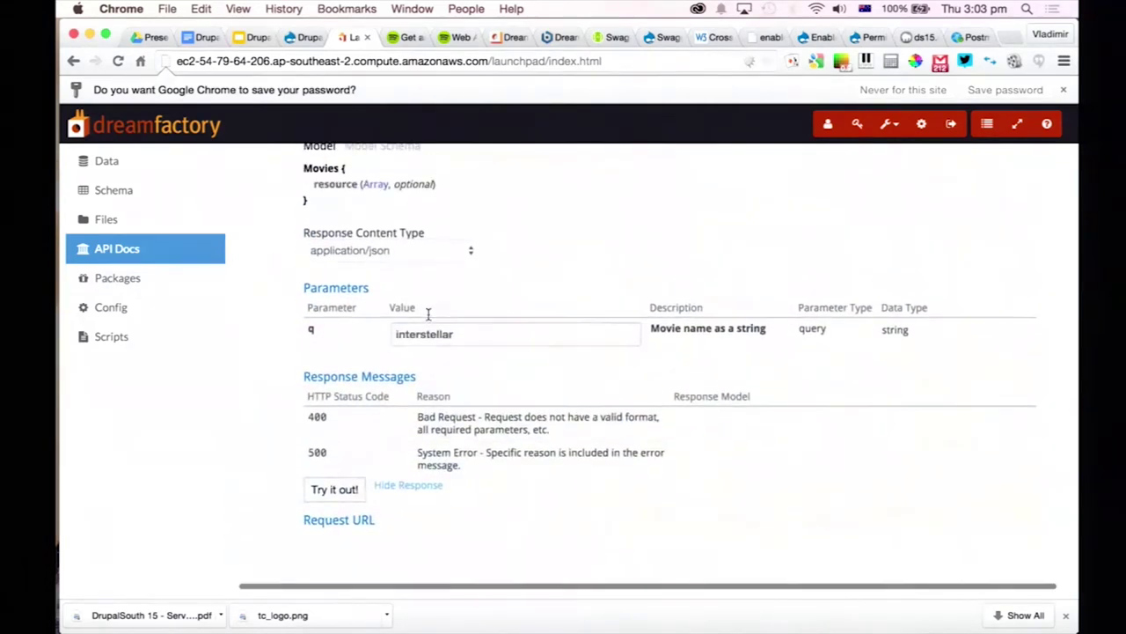
{"action": "scroll", "coordinate": [428, 315], "scroll_direction": "up", "scroll_amount": 5}
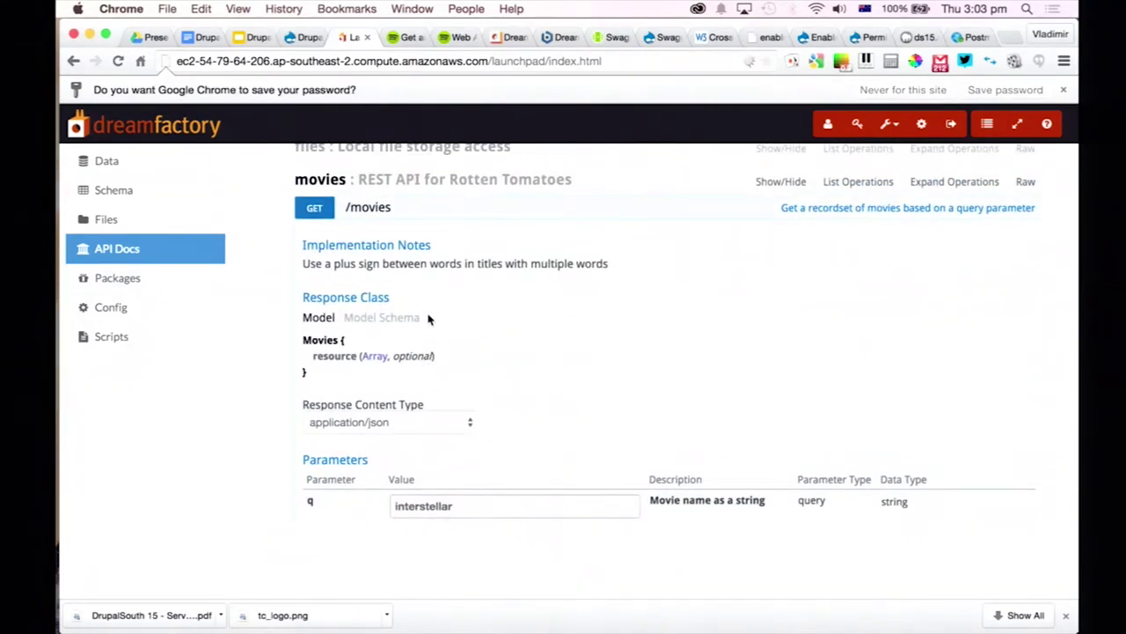
{"action": "scroll", "coordinate": [429, 319], "scroll_direction": "down", "scroll_amount": 10}
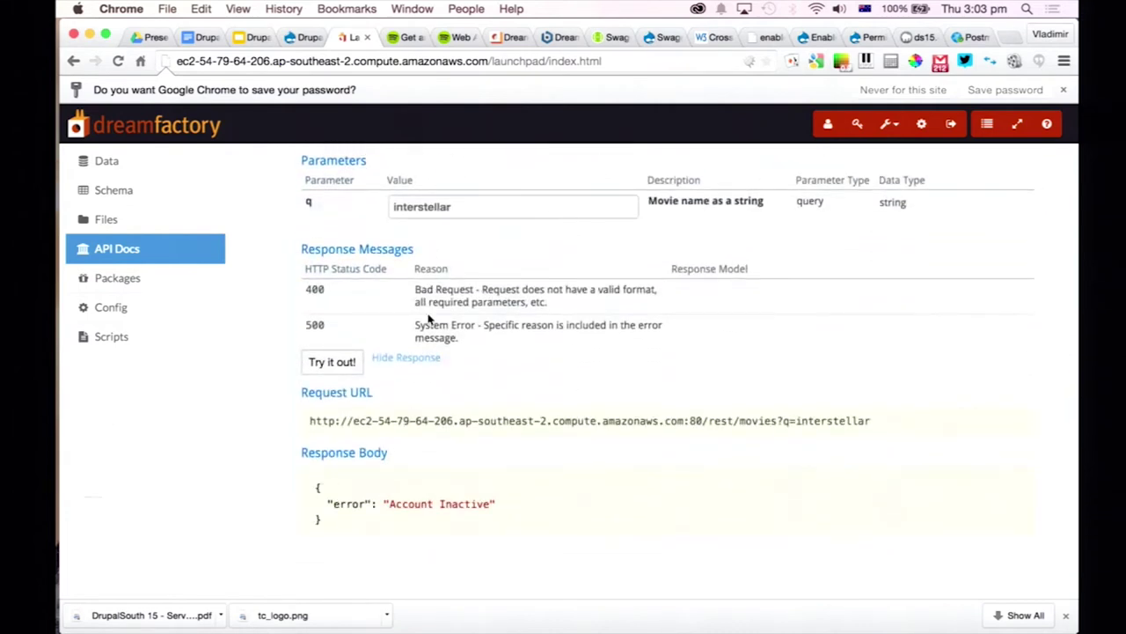
{"action": "scroll", "coordinate": [428, 319], "scroll_direction": "down", "scroll_amount": 10}
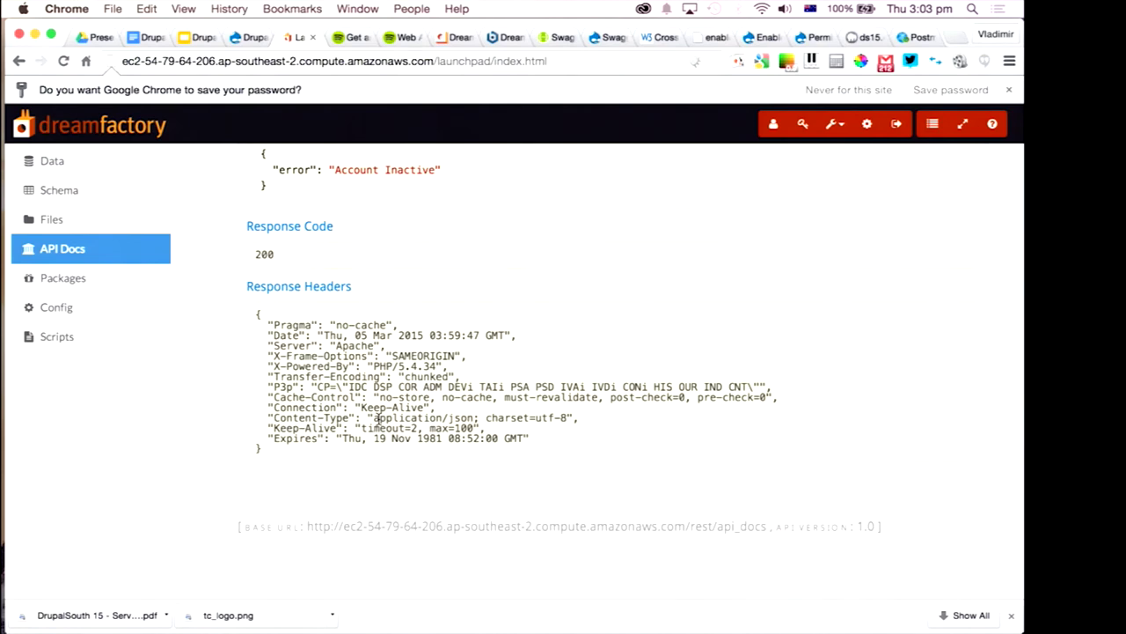
Expand the bbvCMS service again and open the getRecords operation for retrieving one or more records.
{"action": "scroll", "coordinate": [198, 317], "scroll_direction": "up", "scroll_amount": 15}
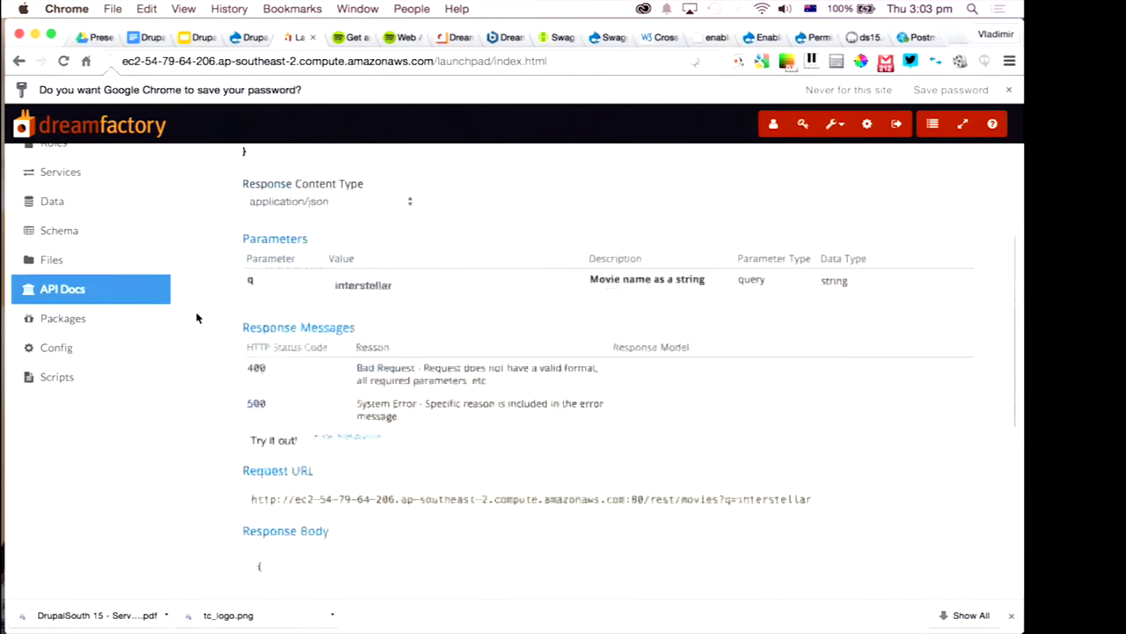
{"action": "scroll", "coordinate": [197, 318], "scroll_direction": "up", "scroll_amount": 12}
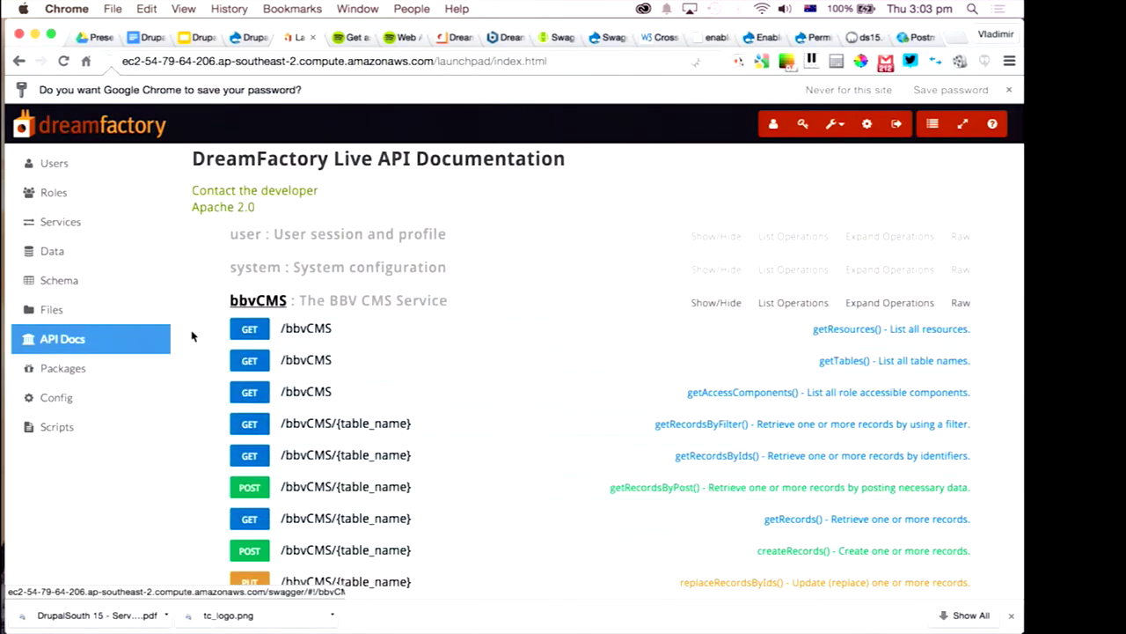
{"action": "scroll", "coordinate": [193, 336], "scroll_direction": "up", "scroll_amount": 2}
{"action": "scroll", "coordinate": [191, 332], "scroll_direction": "down", "scroll_amount": 4}
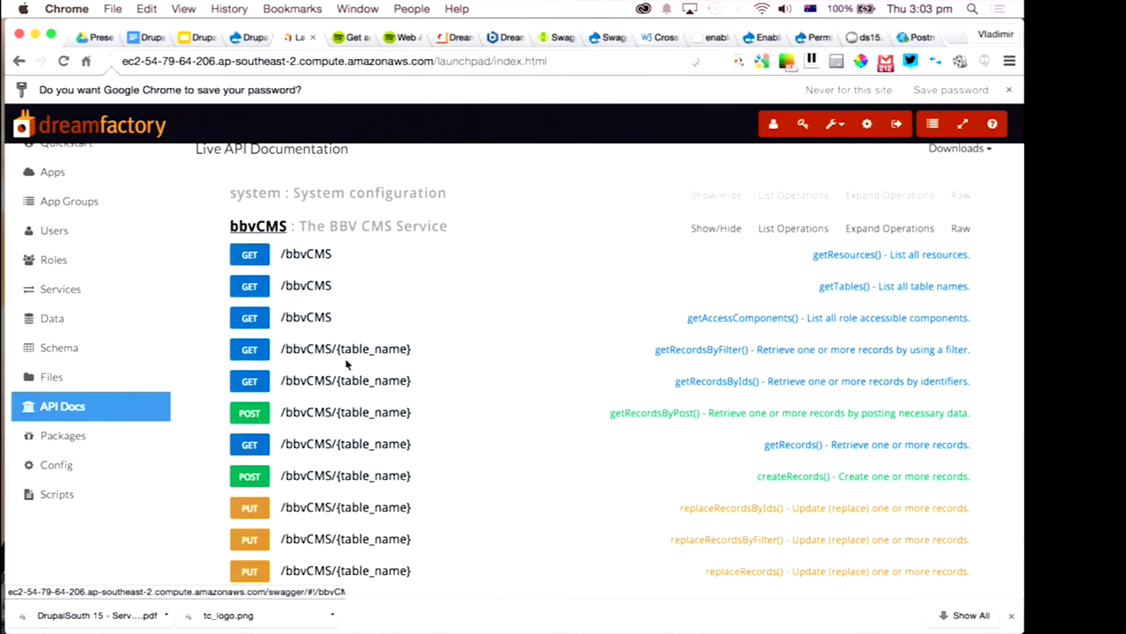
{"action": "left_click", "coordinate": [330, 449]}
{"action": "scroll", "coordinate": [330, 451], "scroll_direction": "down", "scroll_amount": 5}
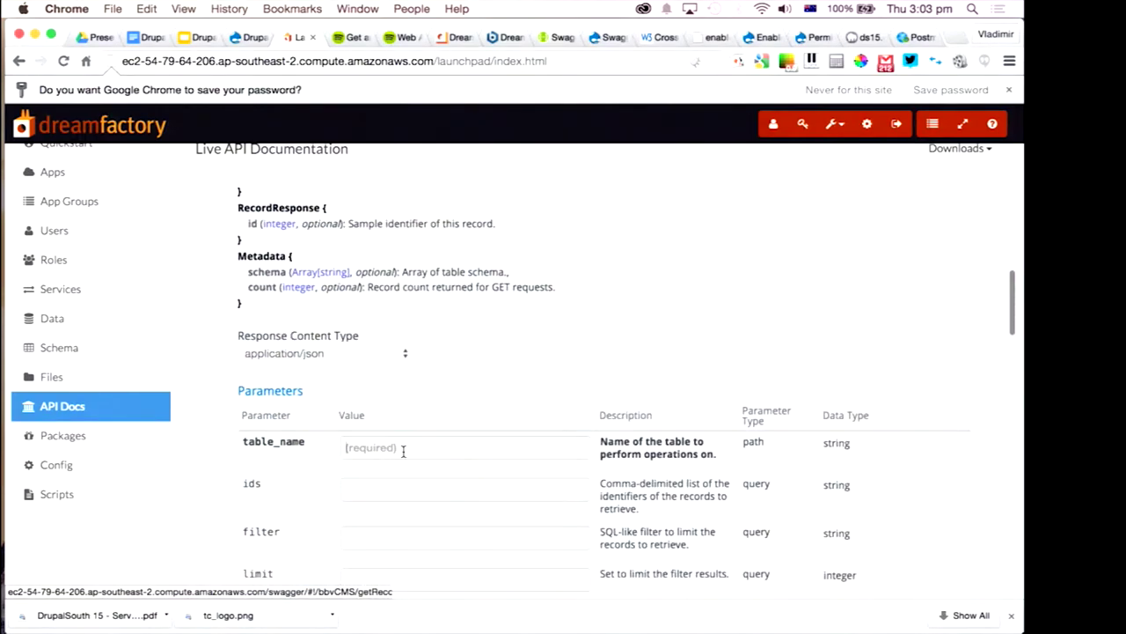
Set the table_name parameter to content, send the getRecords test request and view the response body.
{"action": "left_click", "coordinate": [403, 451]}
{"action": "type", "text": "cont"}
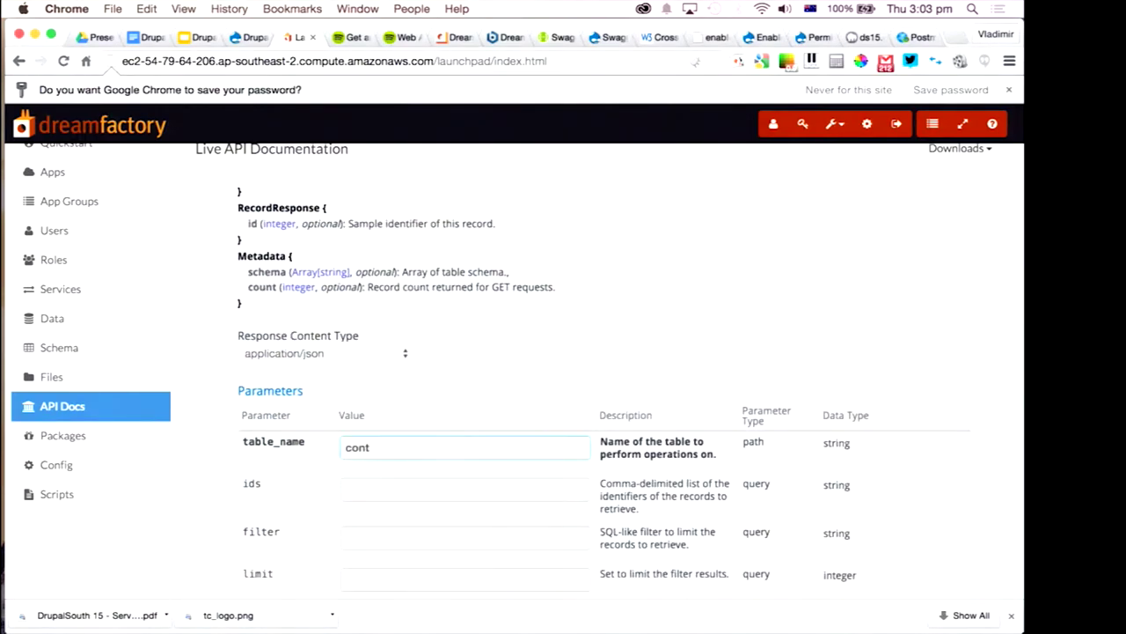
{"action": "type", "text": "ent"}
{"action": "scroll", "coordinate": [180, 489], "scroll_direction": "down", "scroll_amount": 3}
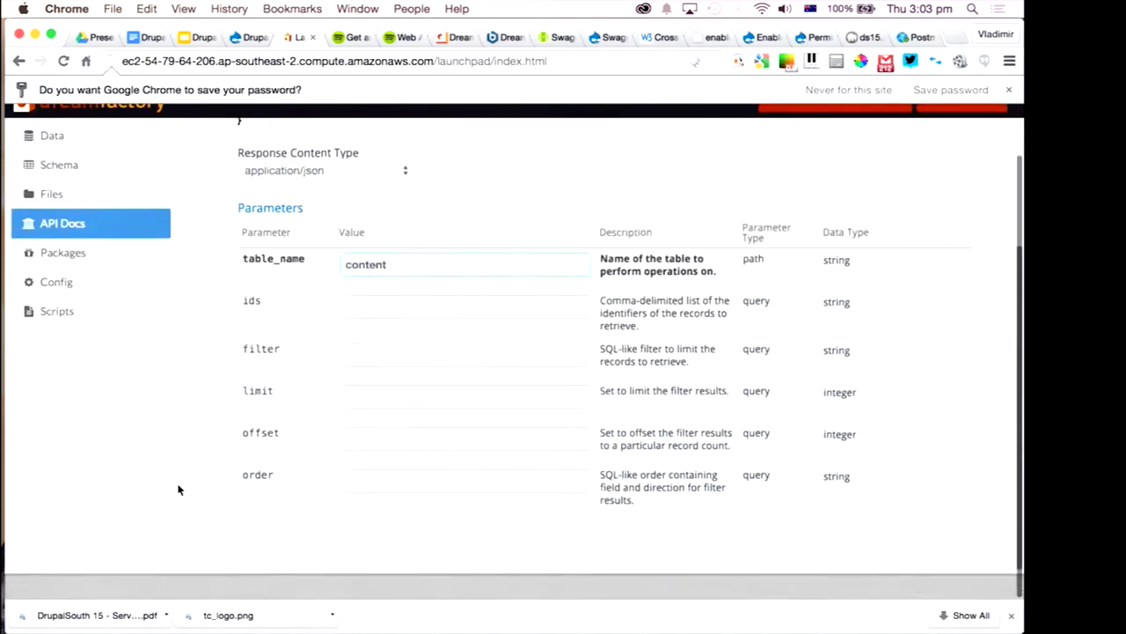
{"action": "scroll", "coordinate": [314, 475], "scroll_direction": "down", "scroll_amount": 10}
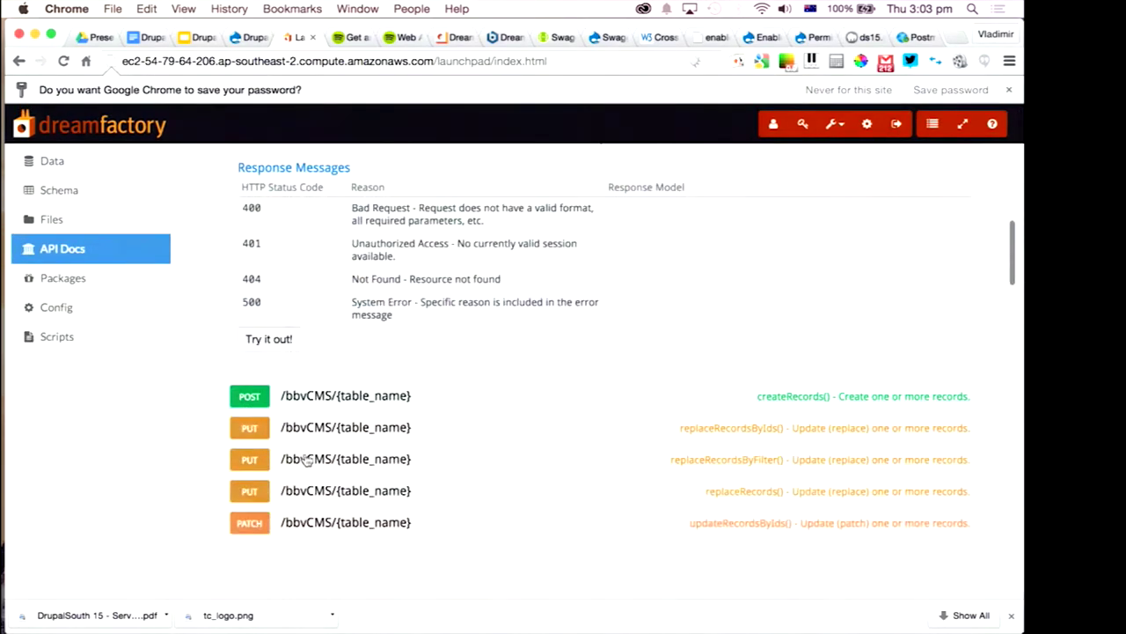
{"action": "left_click", "coordinate": [268, 339]}
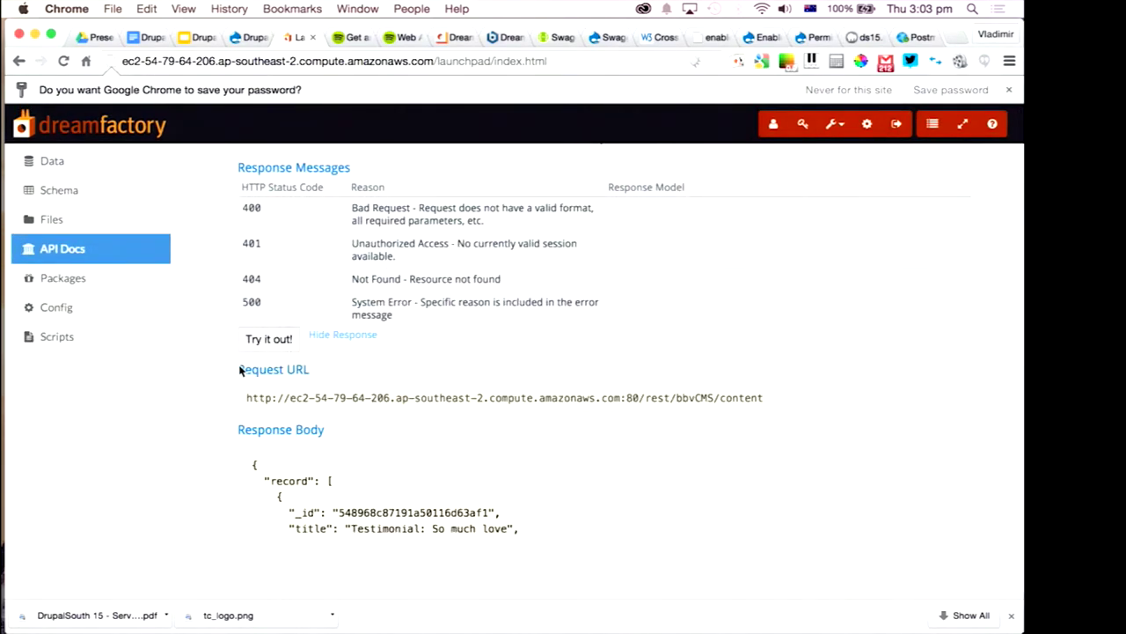
{"action": "scroll", "coordinate": [239, 370], "scroll_direction": "down", "scroll_amount": 5}
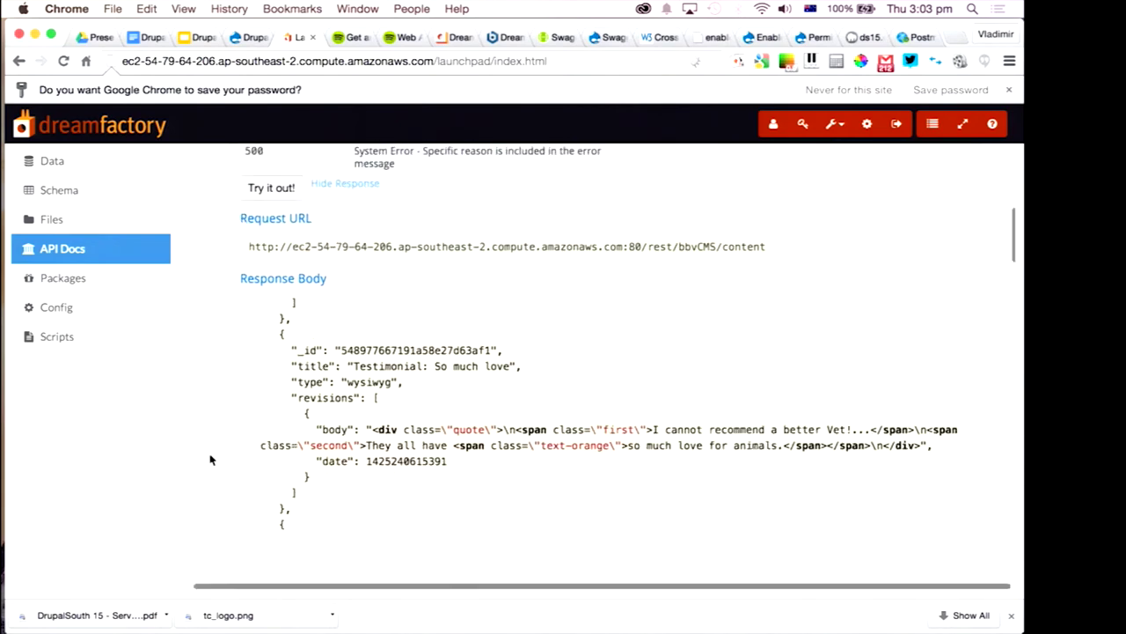
Look back over the getRecords response messages and response class, up to the list of bbvCMS operations.
{"action": "scroll", "coordinate": [391, 411], "scroll_direction": "down", "scroll_amount": 3}
{"action": "scroll", "coordinate": [234, 280], "scroll_direction": "up", "scroll_amount": 6}
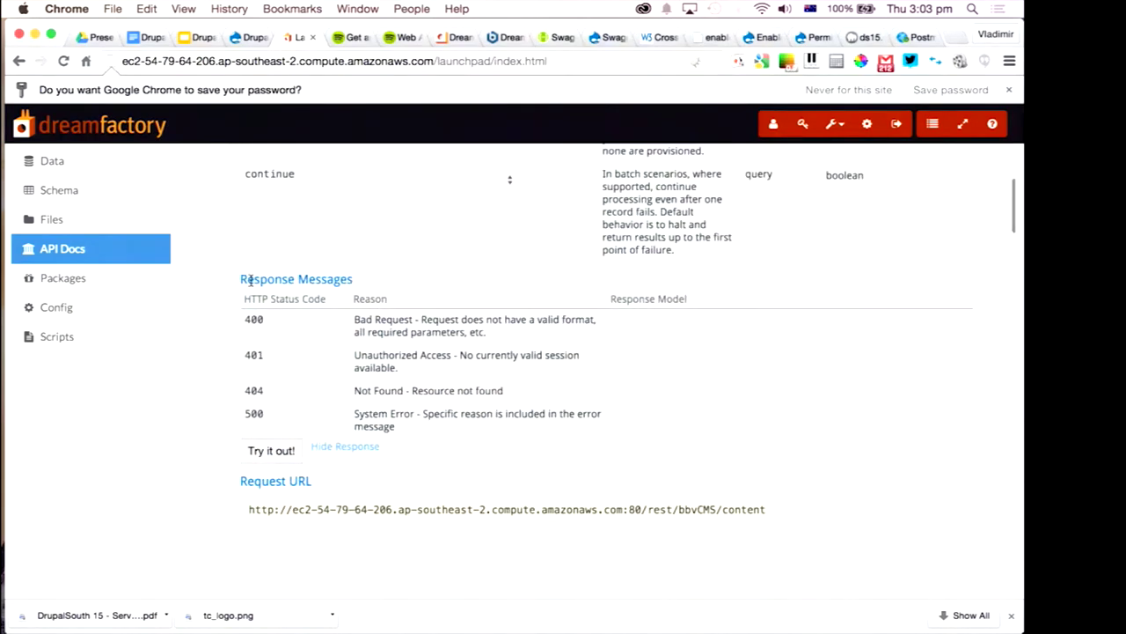
{"action": "scroll", "coordinate": [204, 271], "scroll_direction": "up", "scroll_amount": 15}
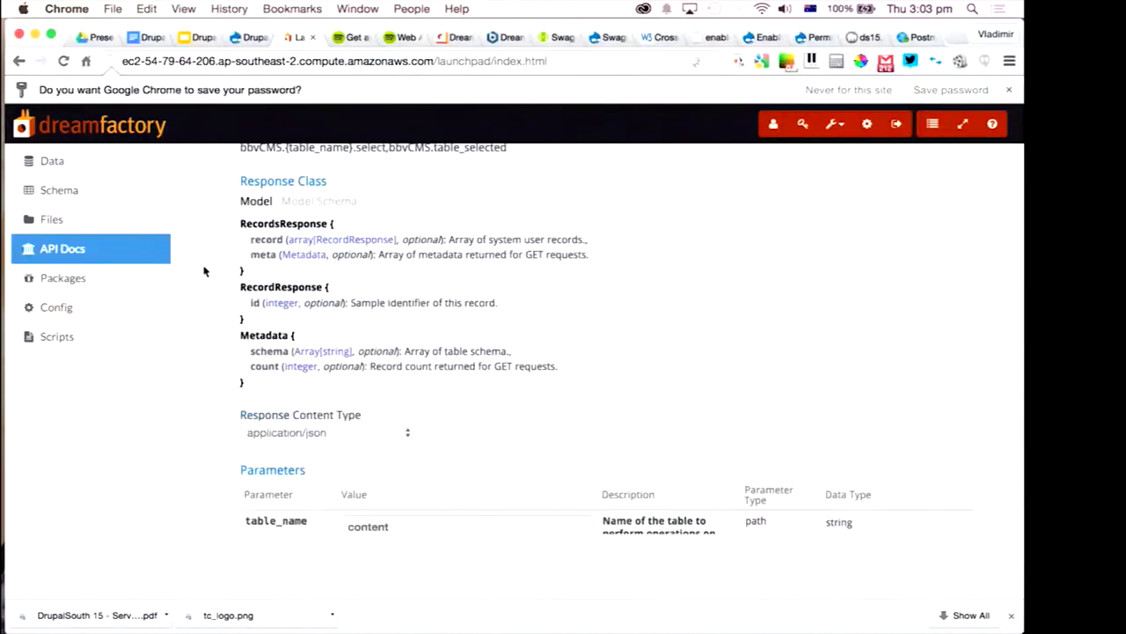
{"action": "scroll", "coordinate": [203, 271], "scroll_direction": "up", "scroll_amount": 9}
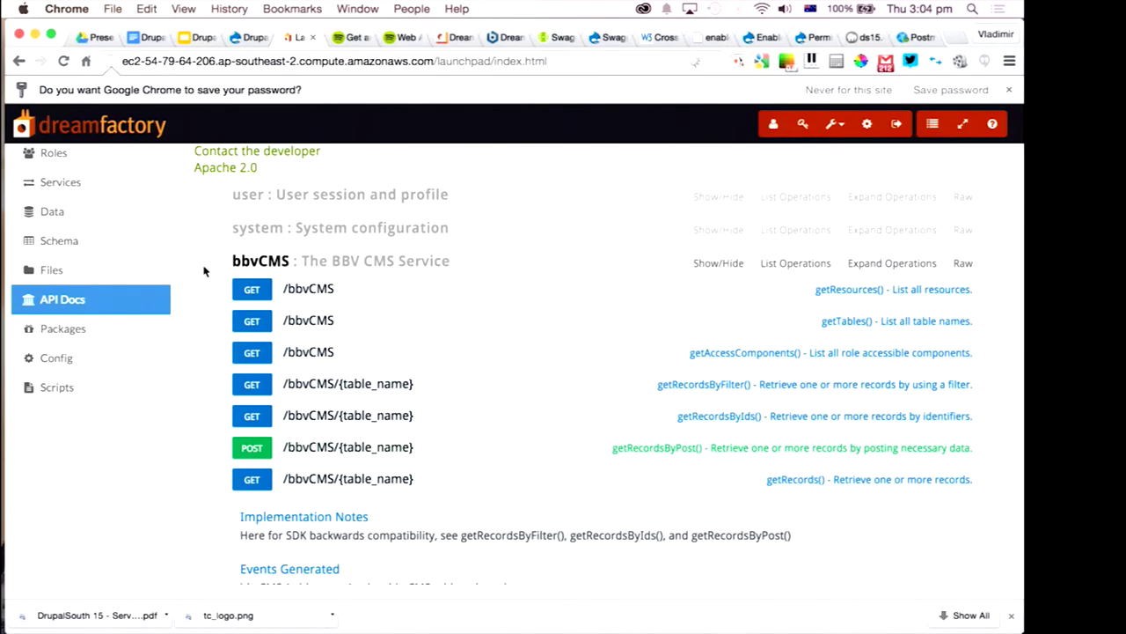
{"action": "scroll", "coordinate": [204, 271], "scroll_direction": "up", "scroll_amount": 3}
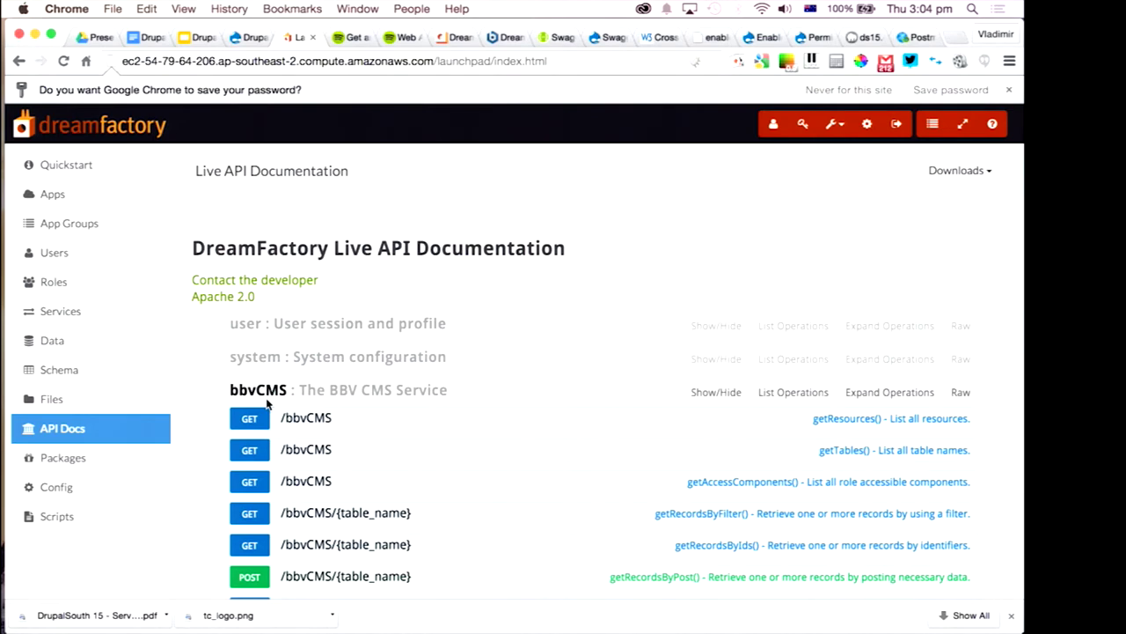
Open the Rotten Tomatoes service in the services management area and expand its Service Definition.
{"action": "left_click", "coordinate": [68, 486]}
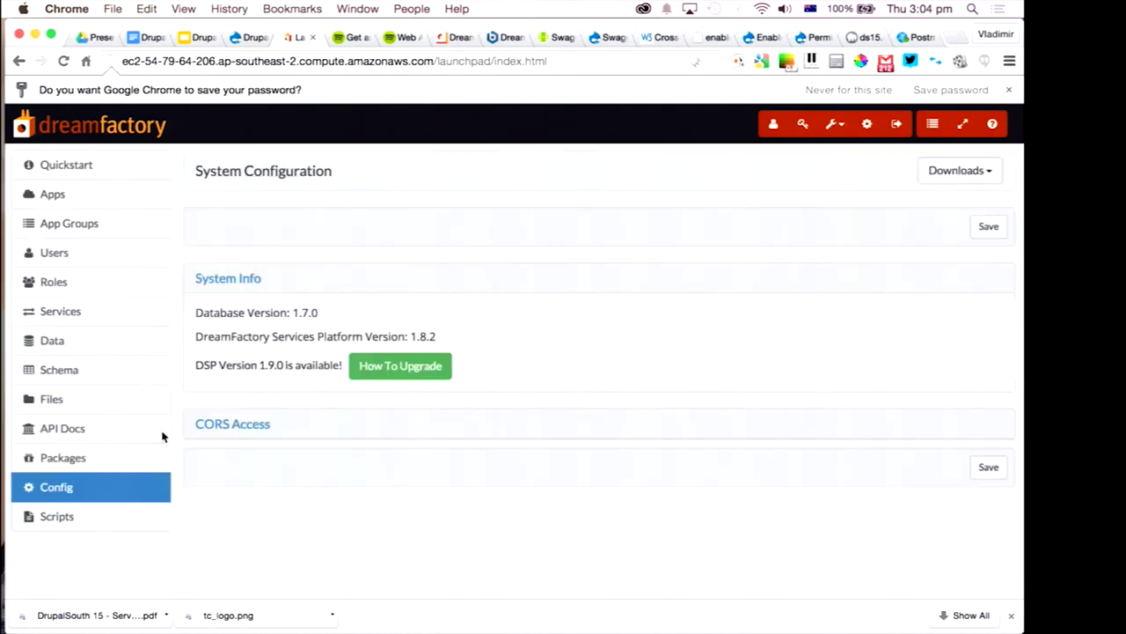
{"action": "left_click", "coordinate": [99, 315]}
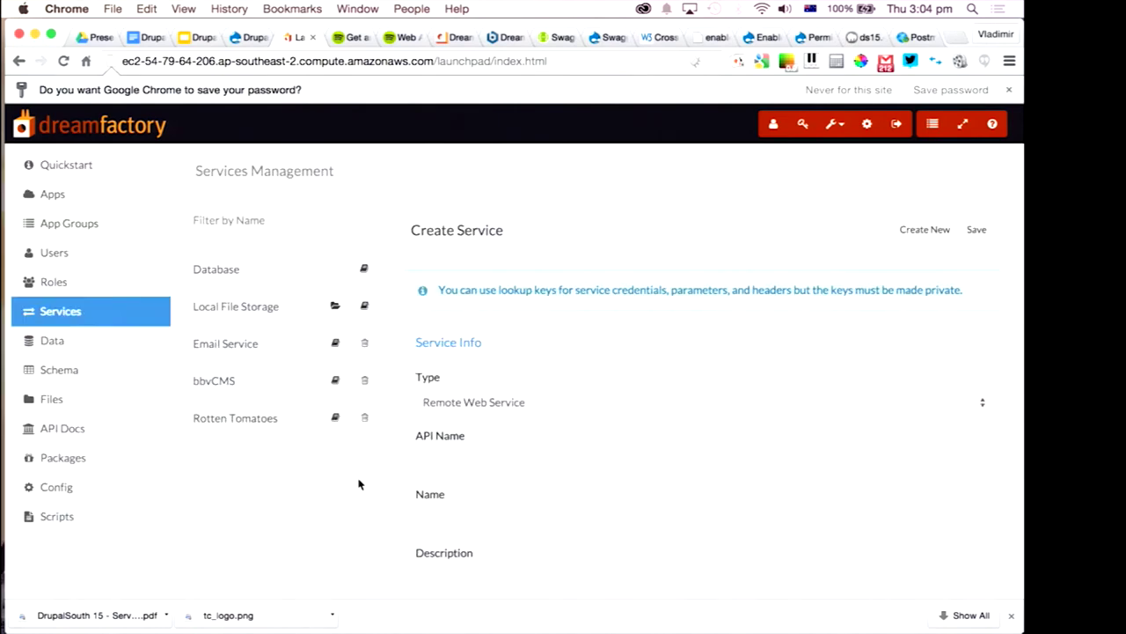
{"action": "scroll", "coordinate": [358, 483], "scroll_direction": "down", "scroll_amount": 1}
{"action": "left_click", "coordinate": [254, 390]}
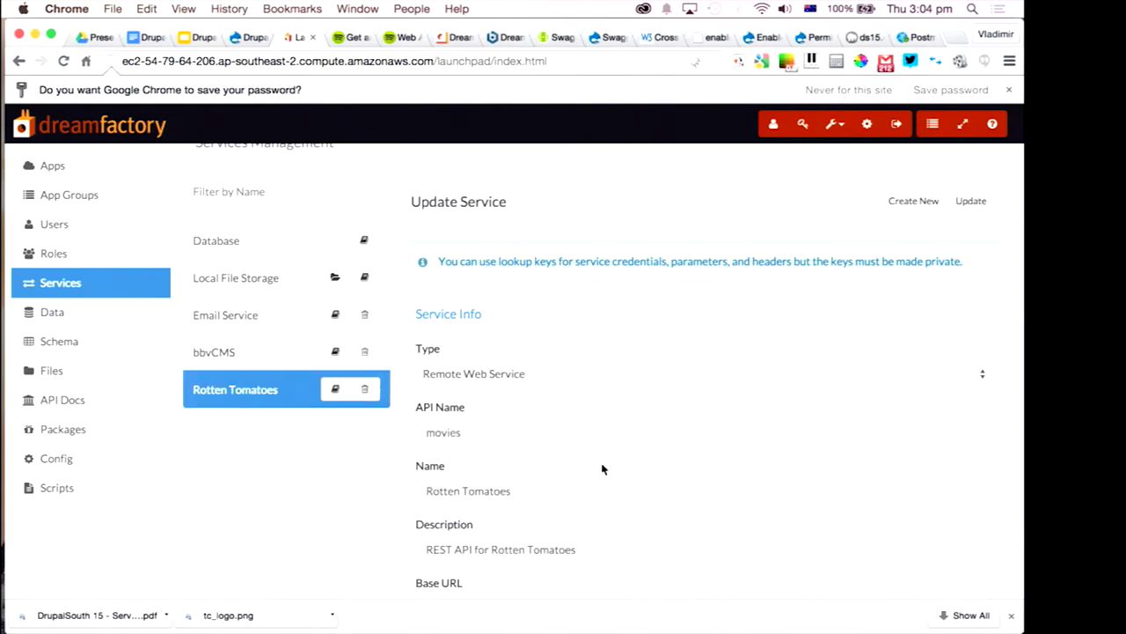
{"action": "scroll", "coordinate": [601, 462], "scroll_direction": "up", "scroll_amount": 1}
{"action": "scroll", "coordinate": [601, 467], "scroll_direction": "down", "scroll_amount": 10}
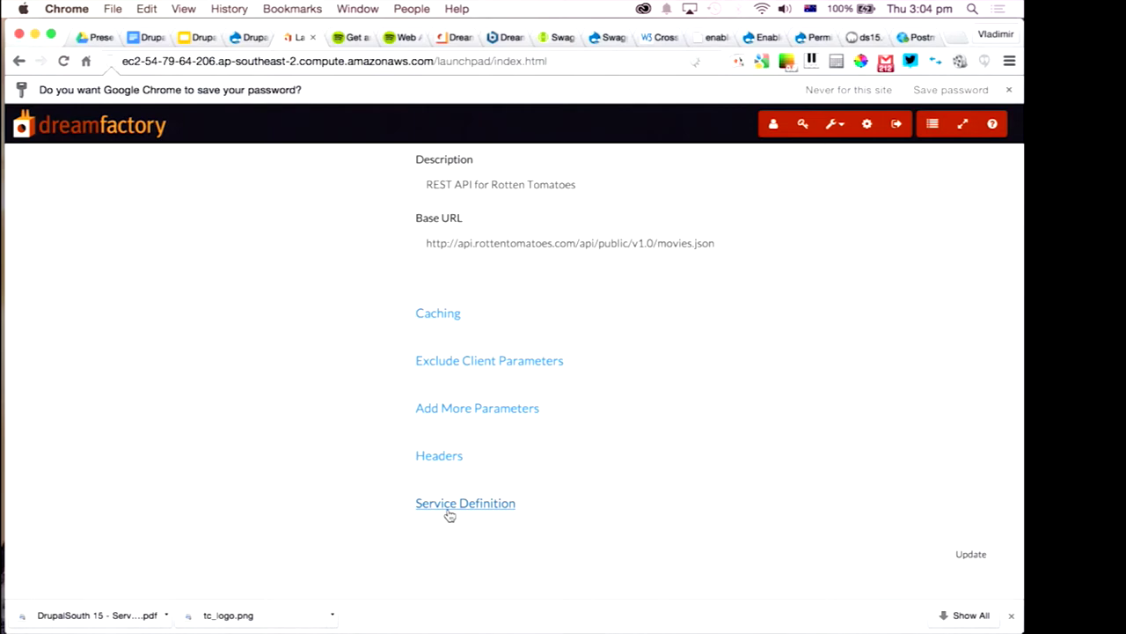
{"action": "left_click", "coordinate": [450, 516]}
Examine the Swagger JSON in the Rotten Tomatoes service definition and return to the live API documentation.
{"action": "scroll", "coordinate": [523, 535], "scroll_direction": "down", "scroll_amount": 5}
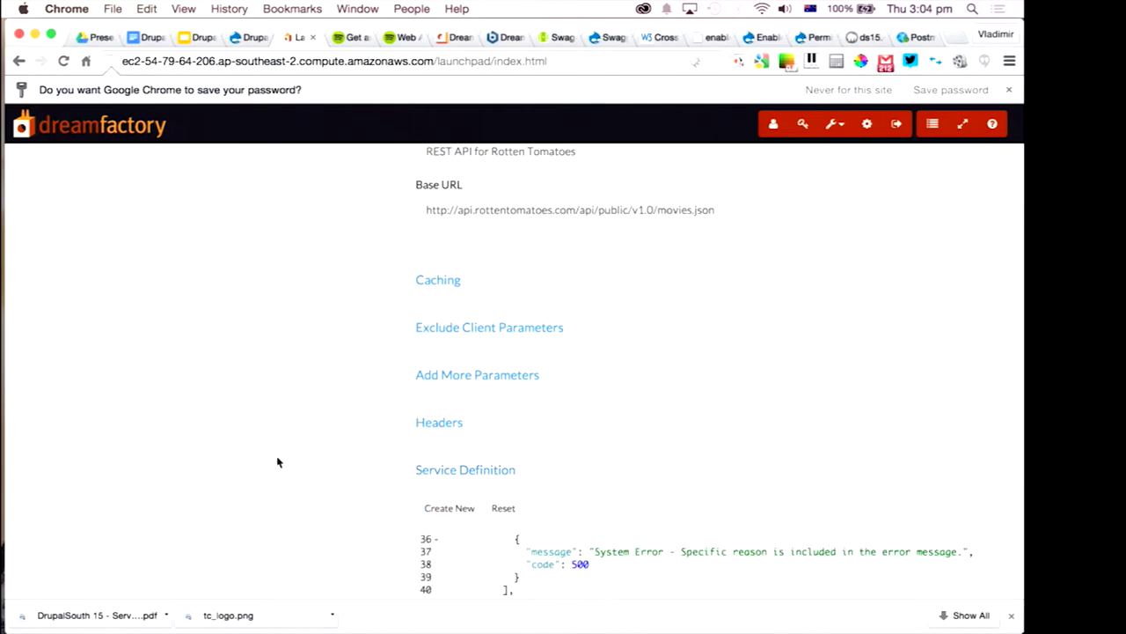
{"action": "scroll", "coordinate": [277, 462], "scroll_direction": "up", "scroll_amount": 5}
{"action": "scroll", "coordinate": [666, 463], "scroll_direction": "down", "scroll_amount": 10}
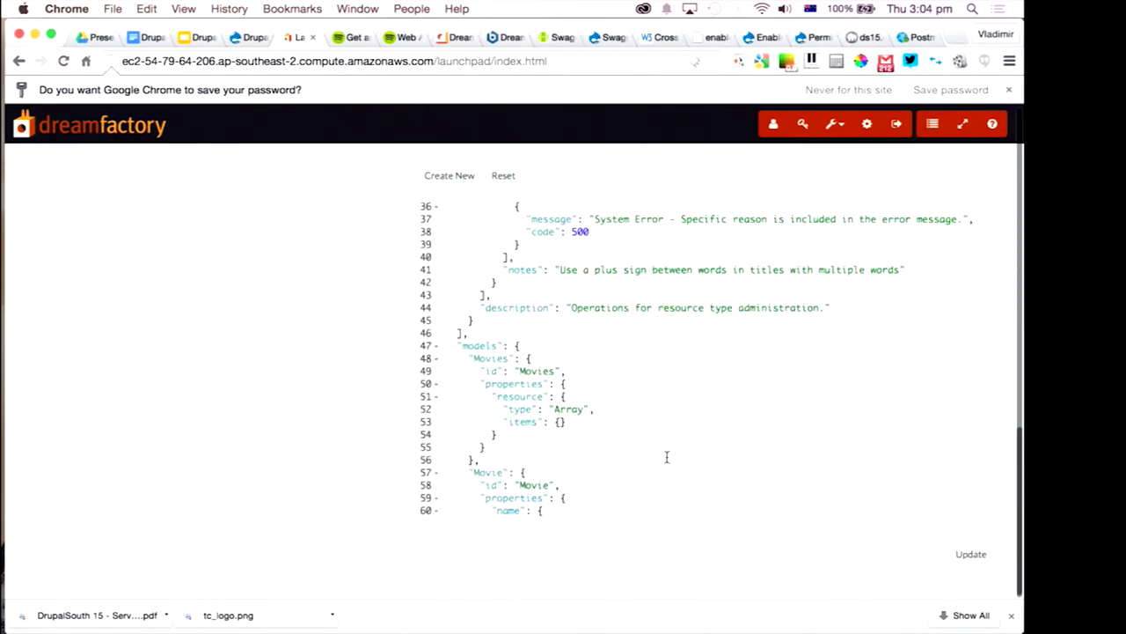
{"action": "scroll", "coordinate": [659, 364], "scroll_direction": "up", "scroll_amount": 3}
{"action": "scroll", "coordinate": [659, 363], "scroll_direction": "up", "scroll_amount": 10}
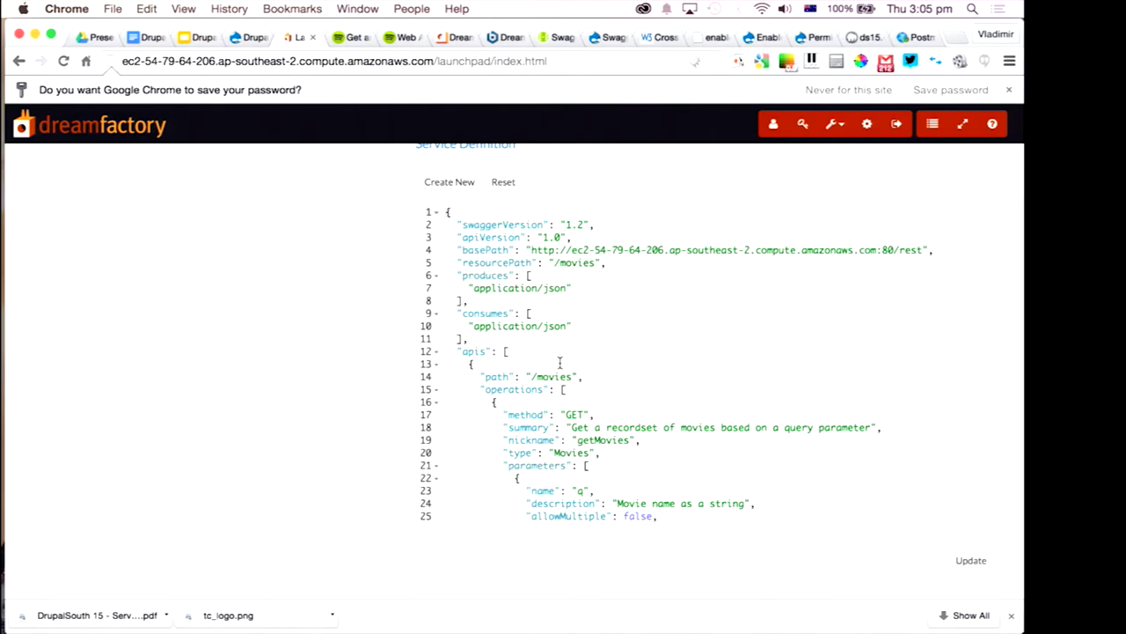
{"action": "scroll", "coordinate": [576, 378], "scroll_direction": "down", "scroll_amount": 10}
{"action": "scroll", "coordinate": [580, 381], "scroll_direction": "down", "scroll_amount": 8}
{"action": "scroll", "coordinate": [322, 393], "scroll_direction": "up", "scroll_amount": 15}
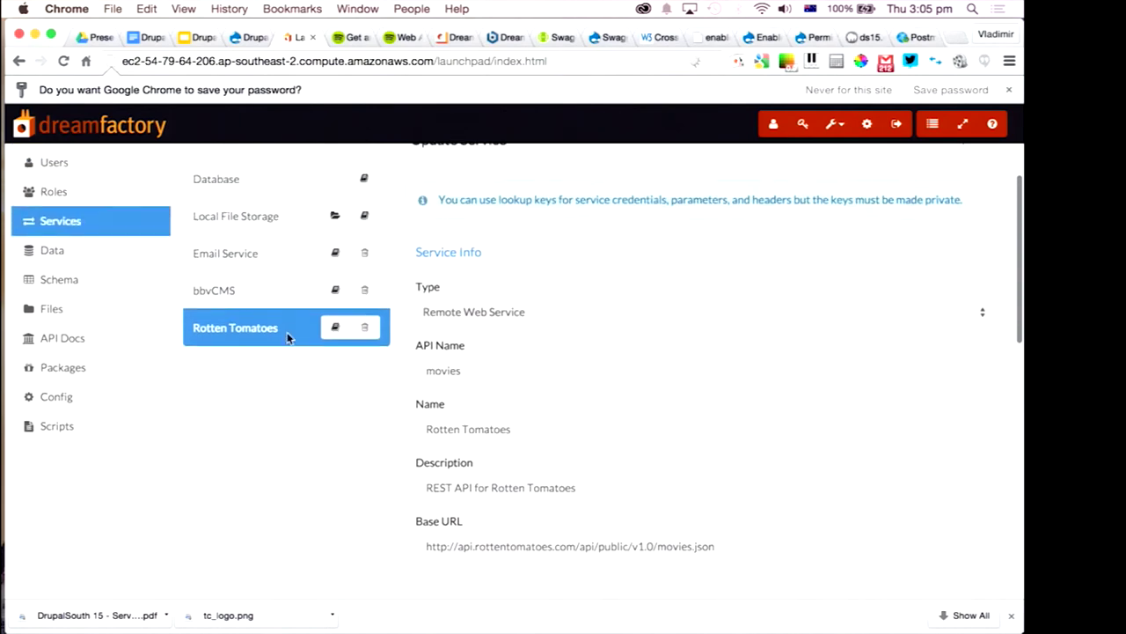
{"action": "left_click", "coordinate": [83, 340]}
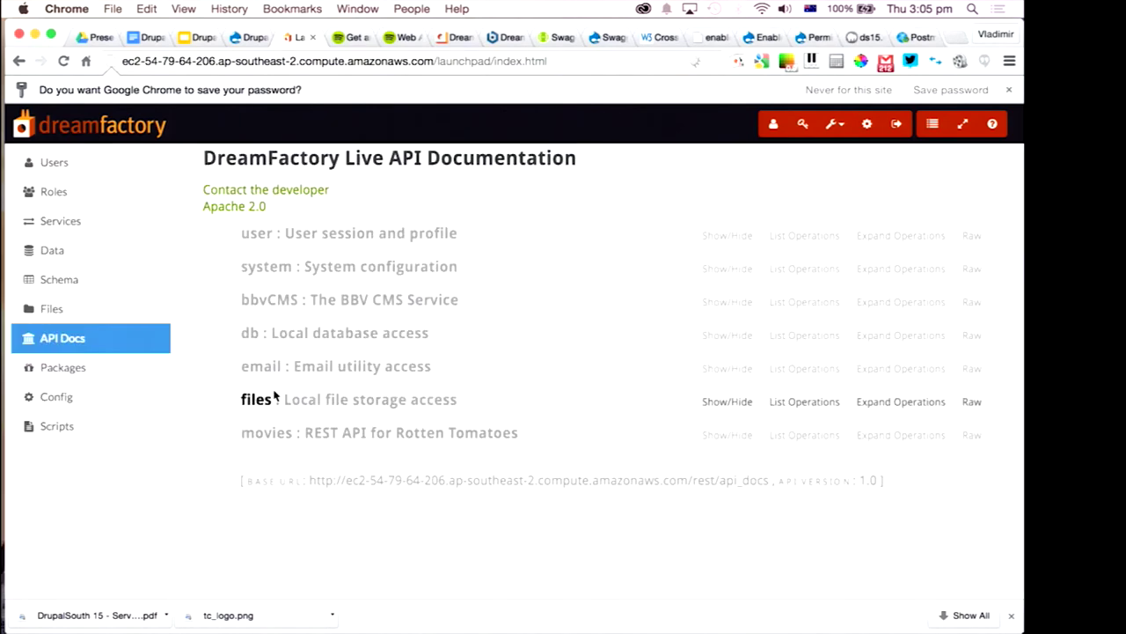
Switch to the DrupalSouth 15 - Services slides, present from slide 36 and advance to the Swagger slide.
{"action": "left_click", "coordinate": [195, 37]}
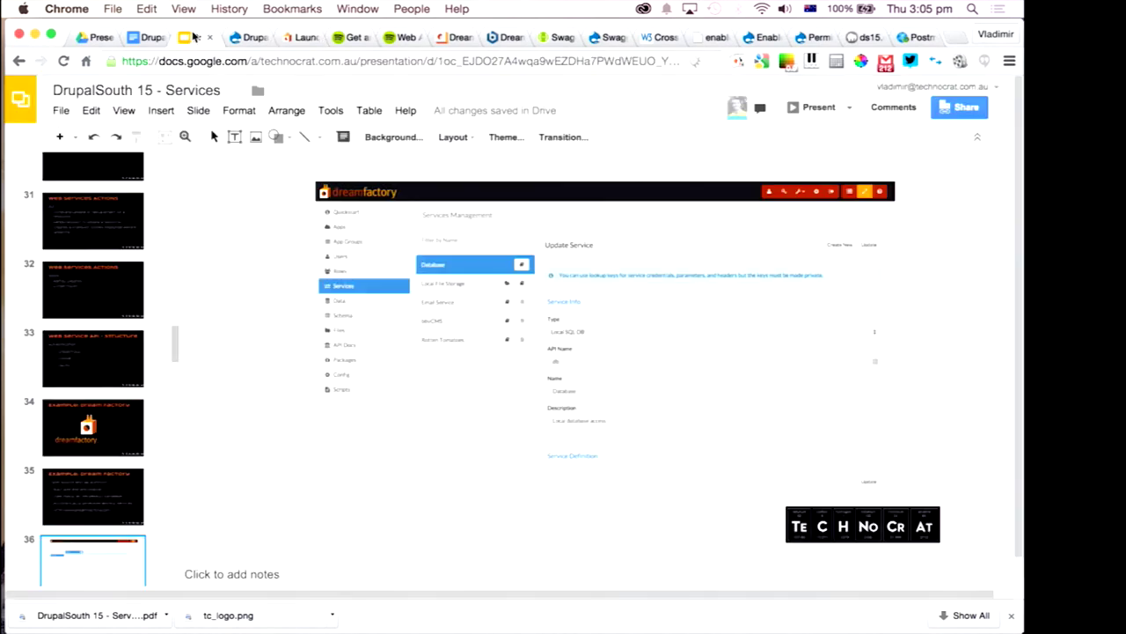
{"action": "left_click", "coordinate": [128, 112]}
{"action": "left_click", "coordinate": [149, 138]}
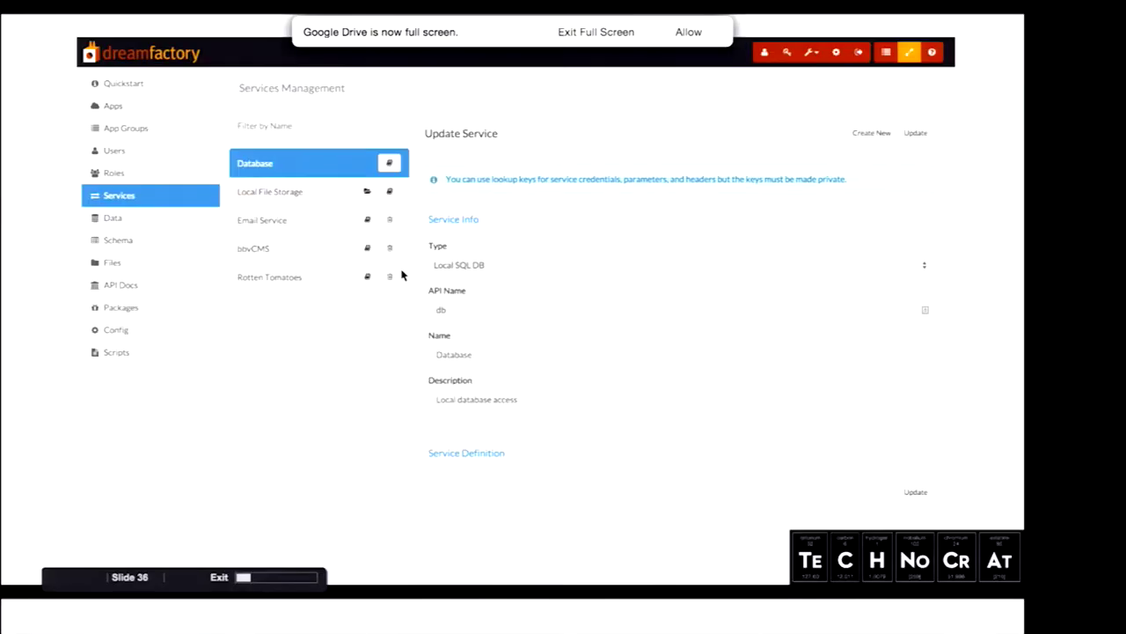
{"action": "left_click", "coordinate": [509, 310]}
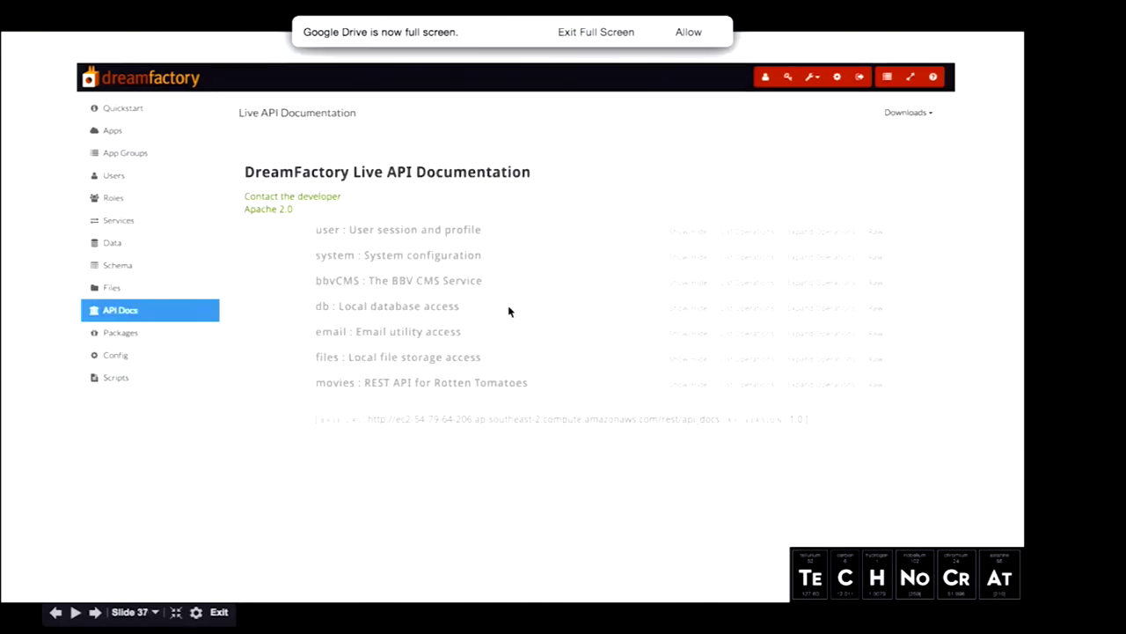
{"action": "left_click", "coordinate": [509, 311]}
{"action": "left_click", "coordinate": [509, 311]}
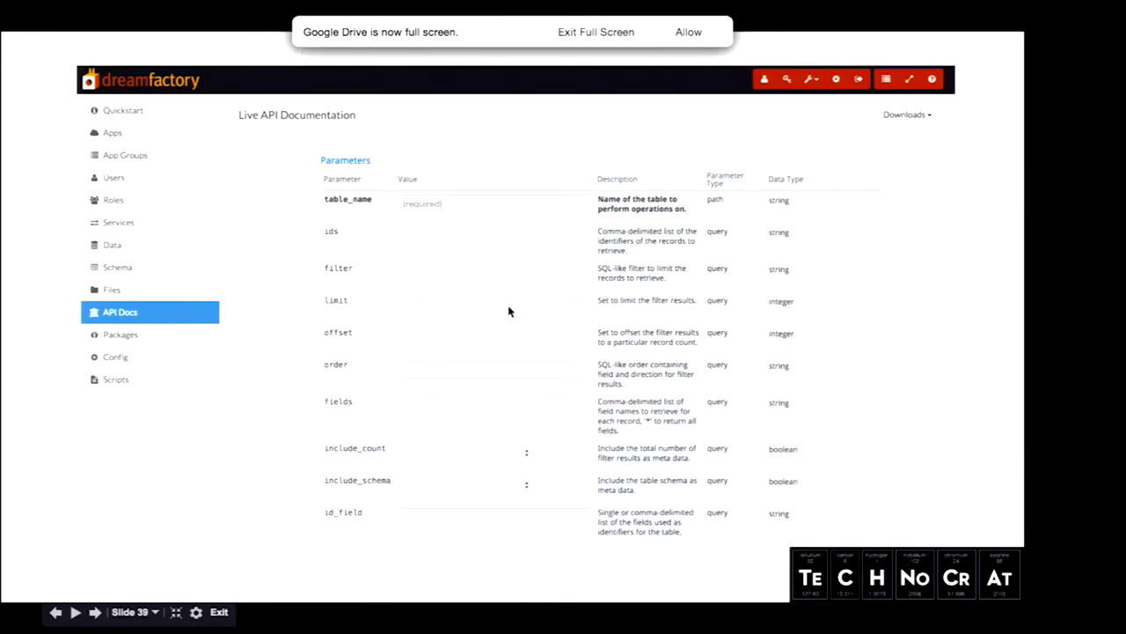
{"action": "left_click", "coordinate": [508, 311]}
{"action": "left_click", "coordinate": [508, 311]}
{"action": "left_click", "coordinate": [509, 310]}
{"action": "left_click", "coordinate": [509, 310]}
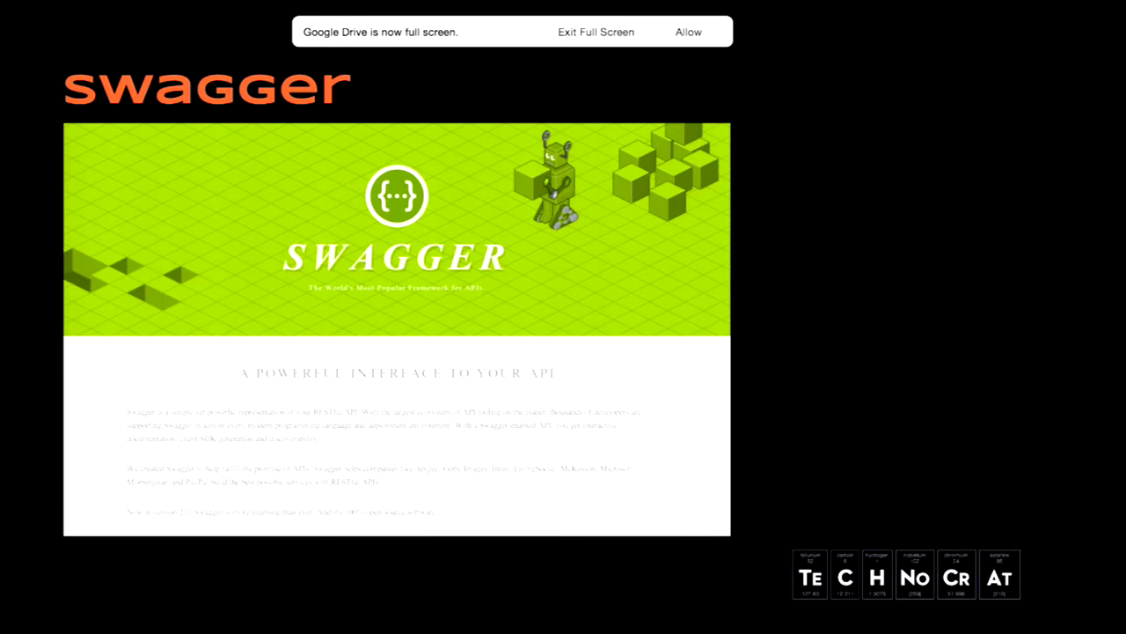
Flip back through the DreamFactory screenshot slides and advance past the Swagger slide to the bbvCMS operations slide.
{"action": "key", "text": "Left"}
{"action": "key", "text": "Left"}
{"action": "key", "text": "Left"}
{"action": "key", "text": "Left"}
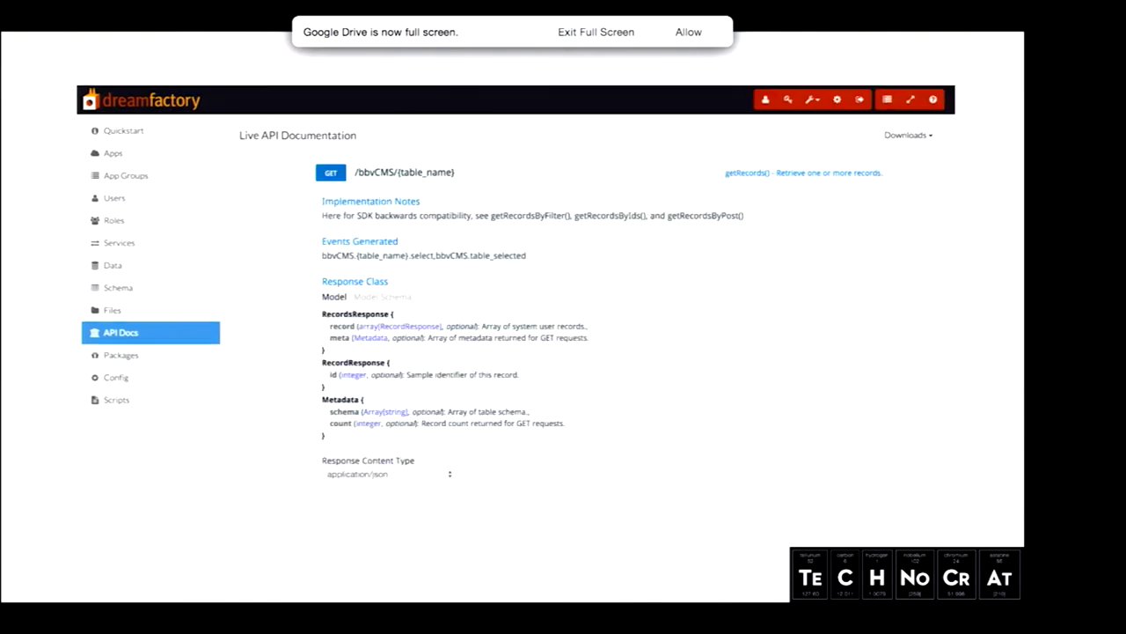
{"action": "key", "text": "Left"}
{"action": "key", "text": "Left"}
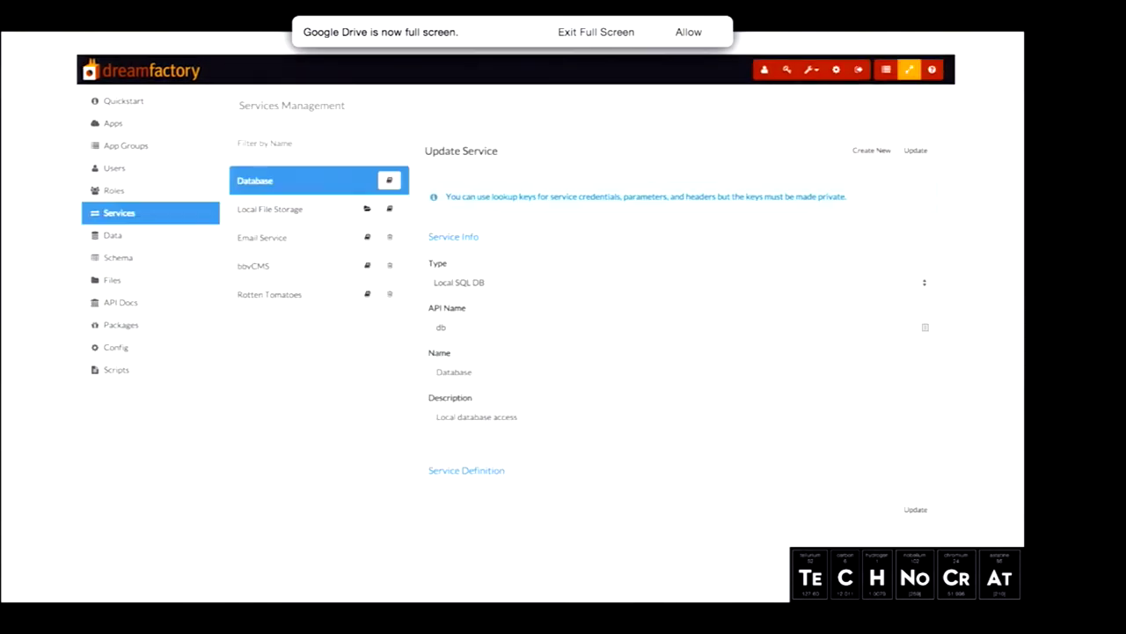
{"action": "key", "text": "Left"}
{"action": "key", "text": "Right"}
{"action": "key", "text": "Right"}
{"action": "key", "text": "Right"}
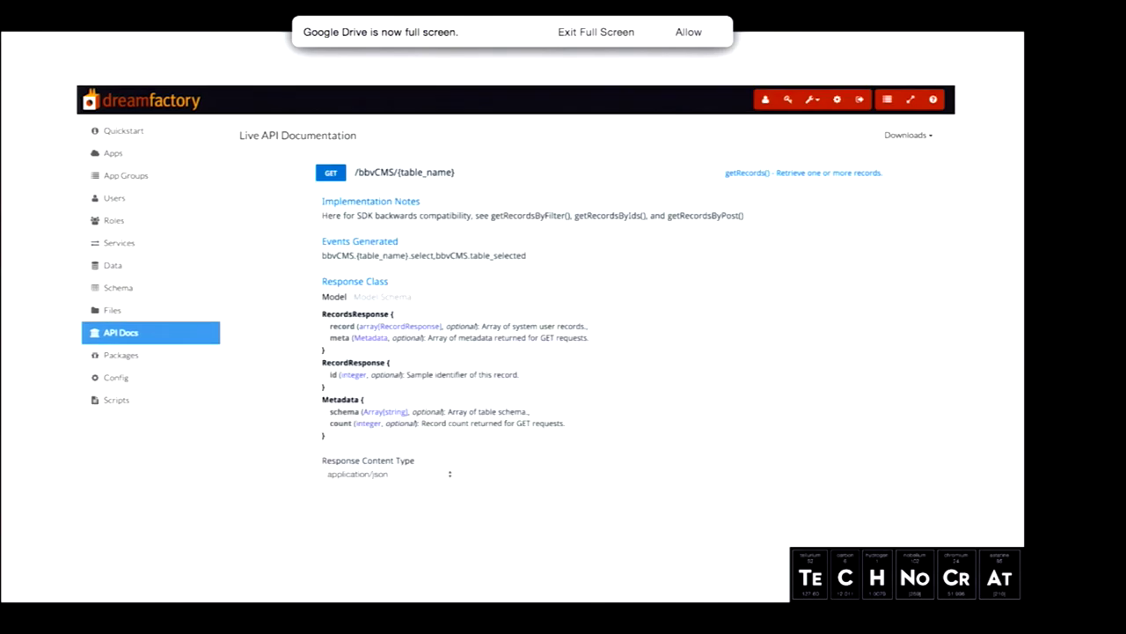
{"action": "key", "text": "Right"}
{"action": "key", "text": "Right"}
{"action": "key", "text": "Right"}
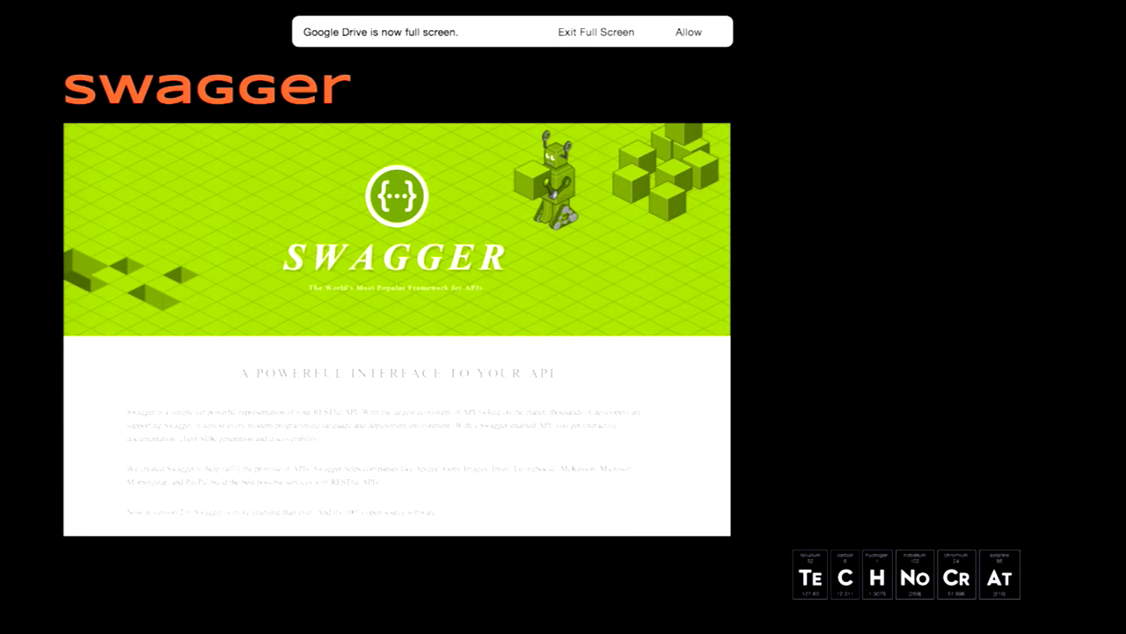
{"action": "key", "text": "Right"}
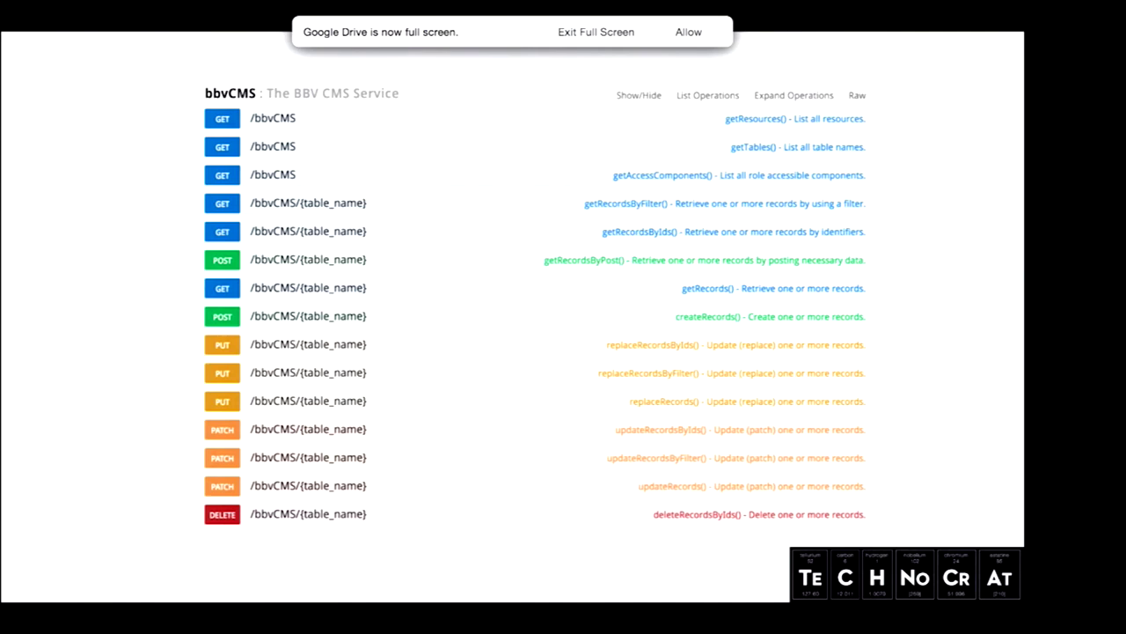
Leave the slideshow, switch to the DreamFactory documentation and open the getResources operation of the bbvCMS service.
{"action": "key", "text": "Escape"}
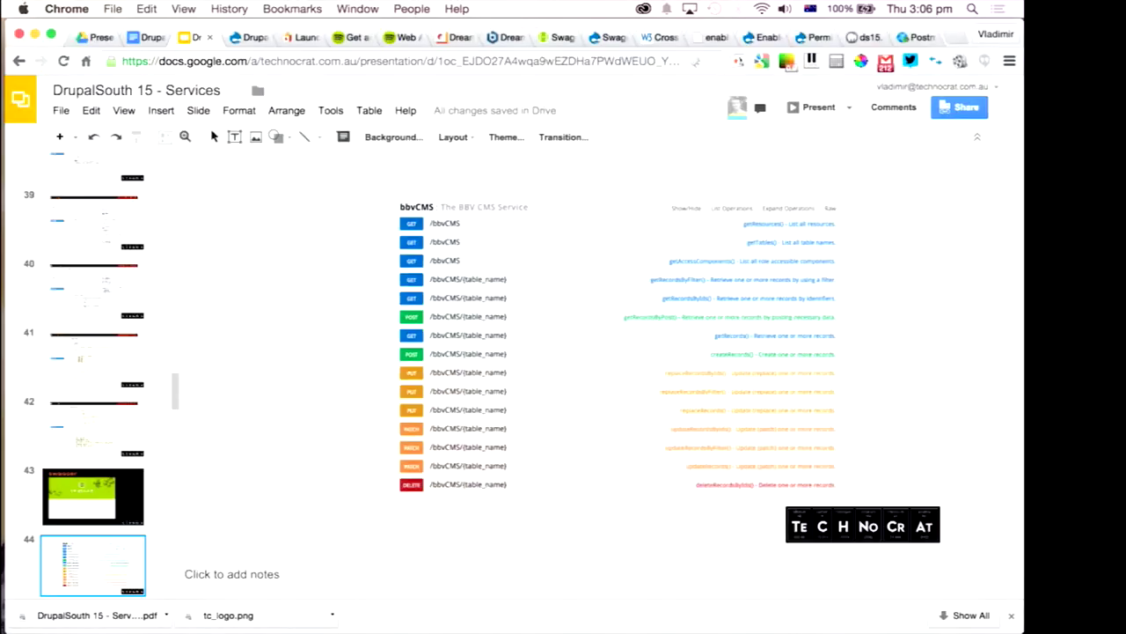
{"action": "left_click", "coordinate": [304, 38]}
{"action": "left_click", "coordinate": [280, 302]}
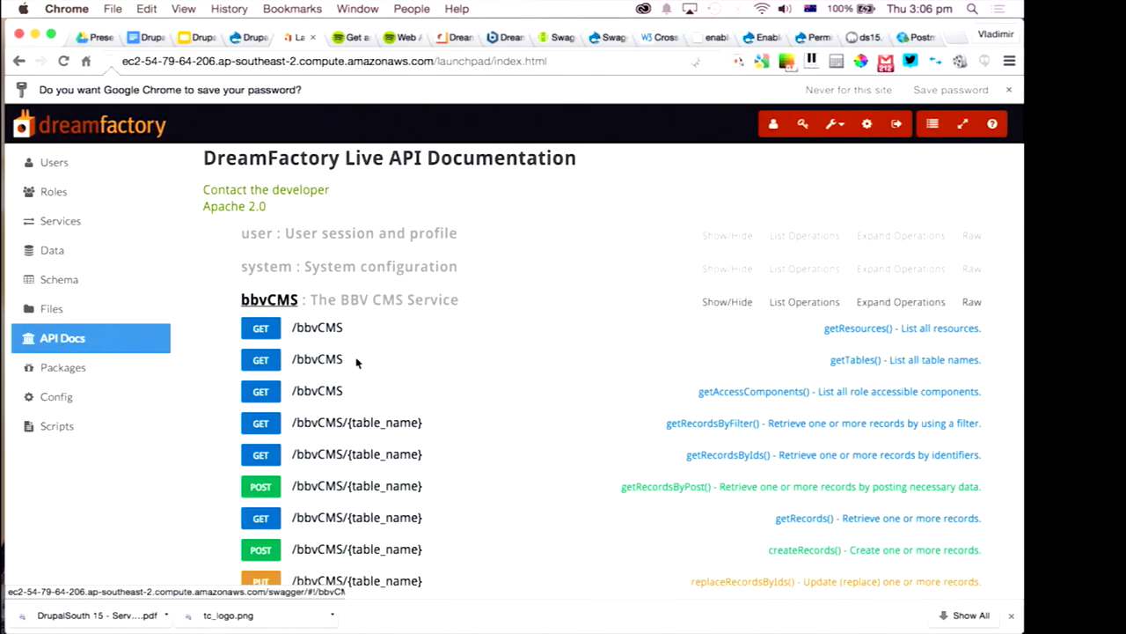
{"action": "left_click", "coordinate": [270, 331]}
Examine the getResources operation's model, model schema and response messages, as well as the bbvCMS operations listed below it.
{"action": "scroll", "coordinate": [364, 331], "scroll_direction": "down", "scroll_amount": 5}
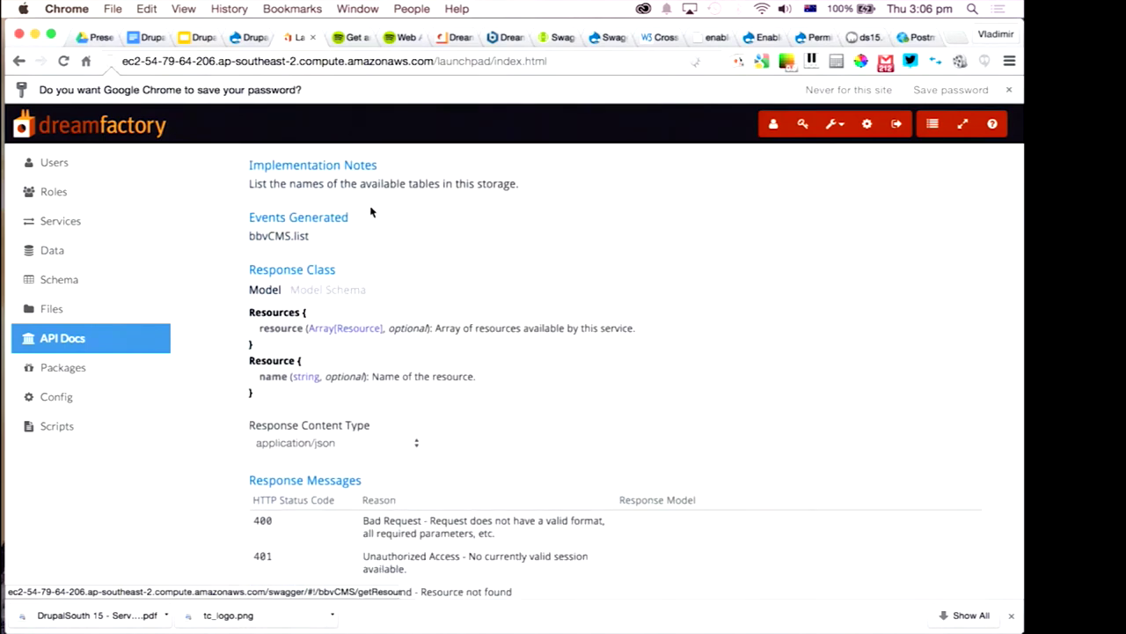
{"action": "scroll", "coordinate": [347, 233], "scroll_direction": "down", "scroll_amount": 1}
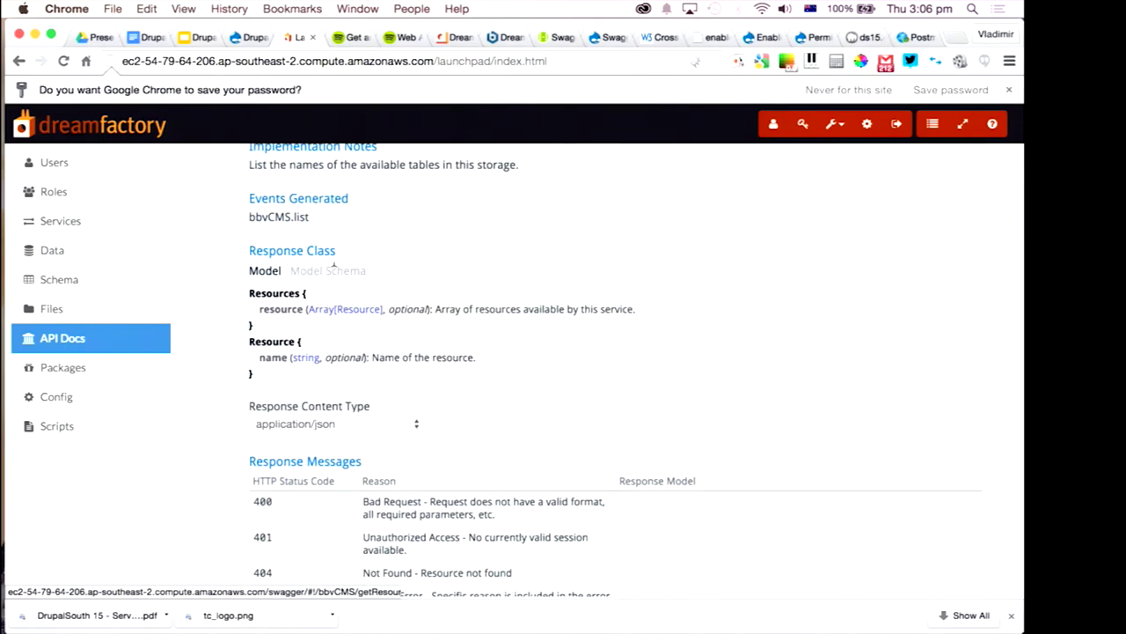
{"action": "left_click", "coordinate": [338, 271]}
{"action": "scroll", "coordinate": [496, 263], "scroll_direction": "down", "scroll_amount": 1}
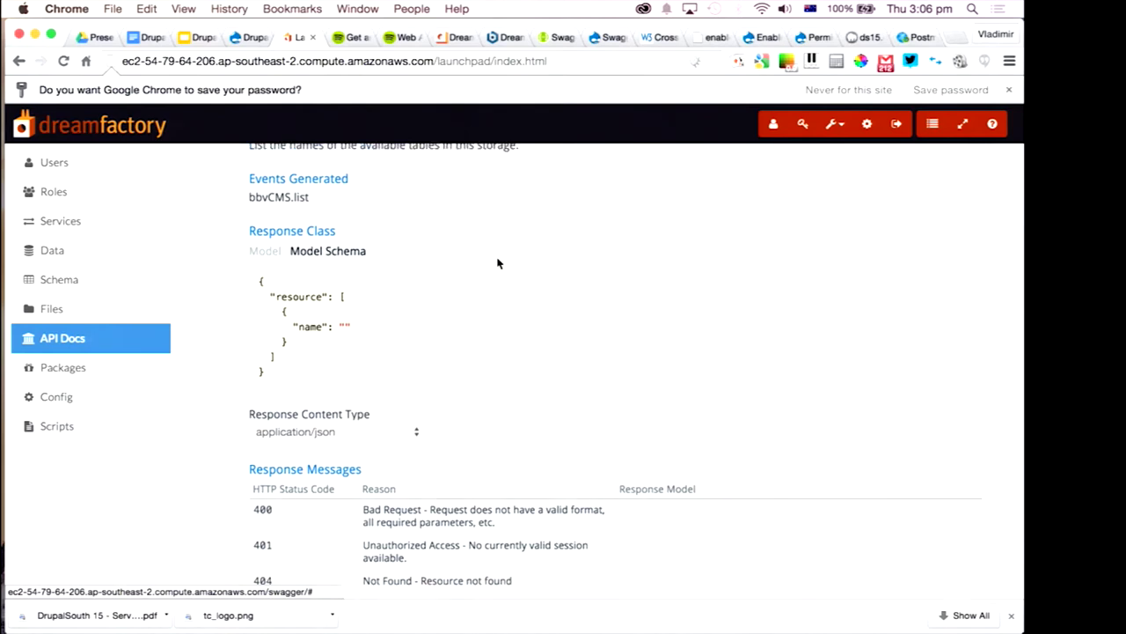
{"action": "left_click", "coordinate": [264, 249]}
{"action": "scroll", "coordinate": [273, 264], "scroll_direction": "down", "scroll_amount": 3}
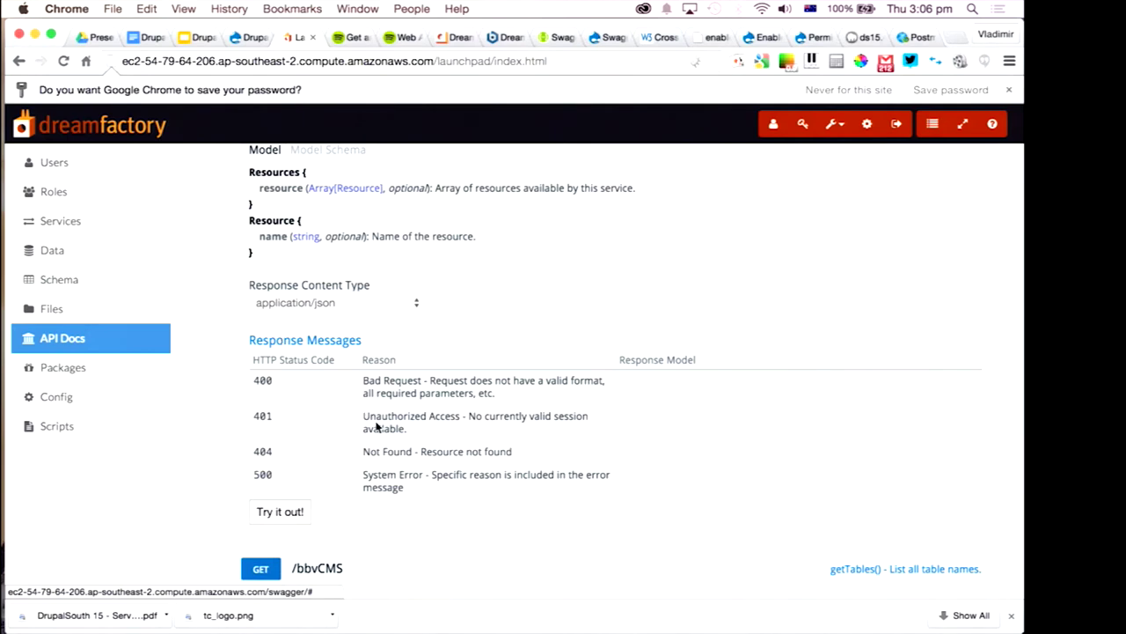
{"action": "scroll", "coordinate": [374, 409], "scroll_direction": "down", "scroll_amount": 4}
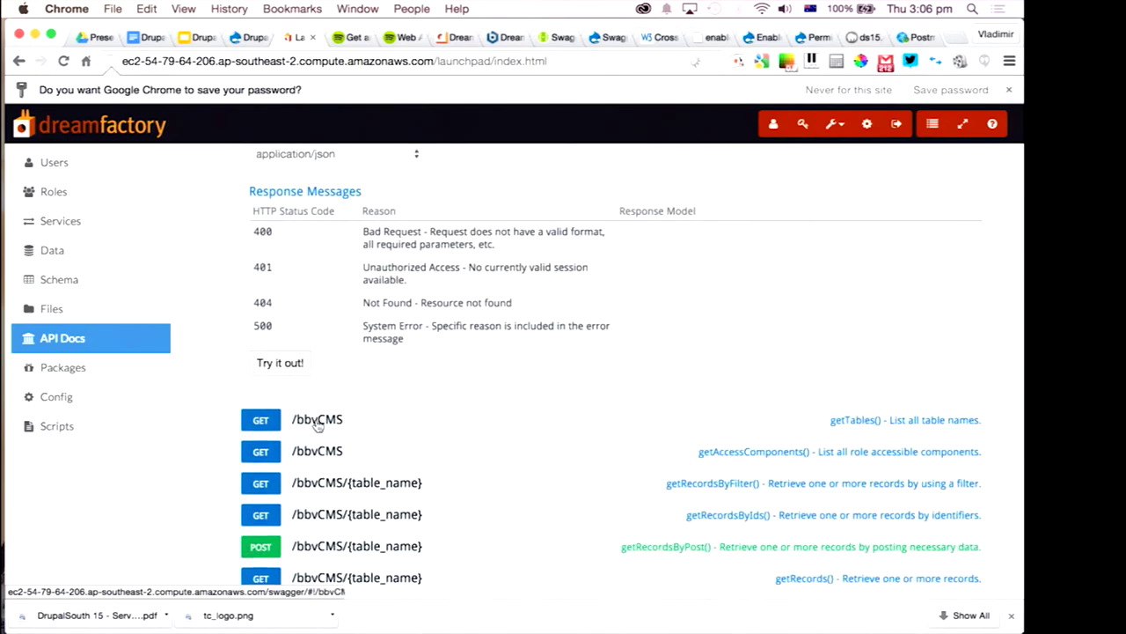
{"action": "scroll", "coordinate": [294, 379], "scroll_direction": "down", "scroll_amount": 3}
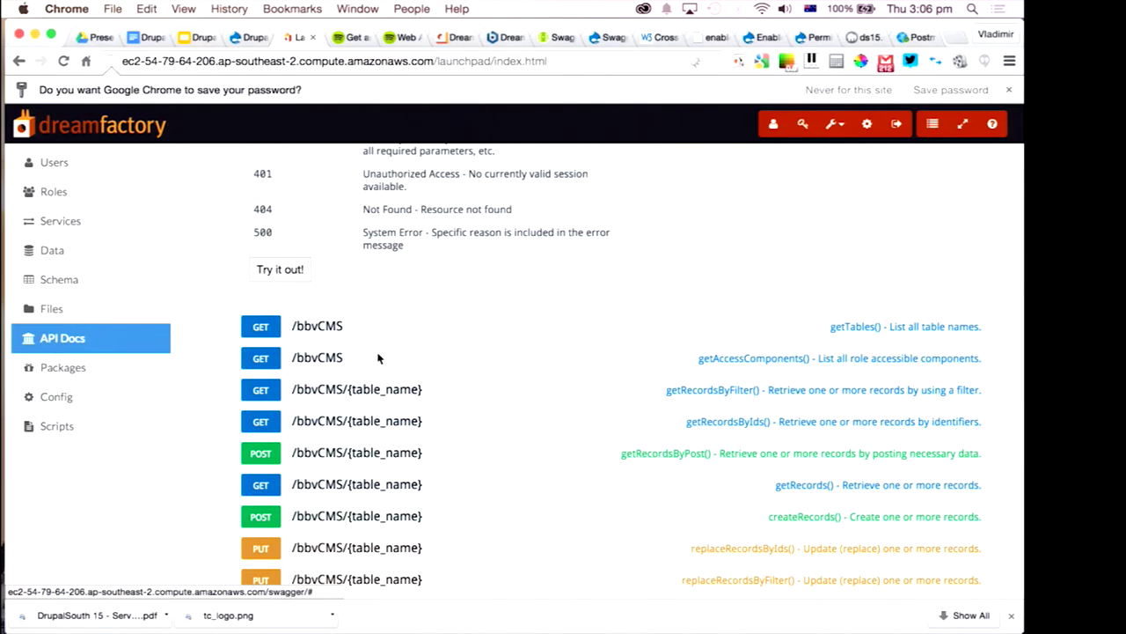
Resume the slideshow and advance past the Service Definition slide, revealing the Drupal 8 - Web Services points down to Layouts.
{"action": "left_click", "coordinate": [195, 37]}
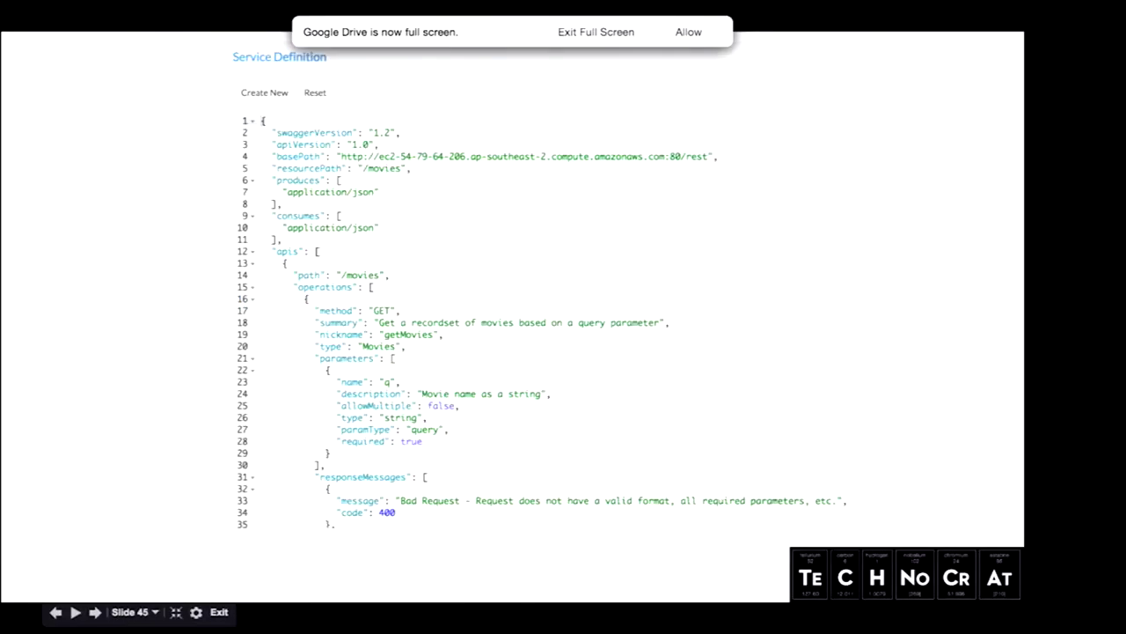
{"action": "key", "text": "Right"}
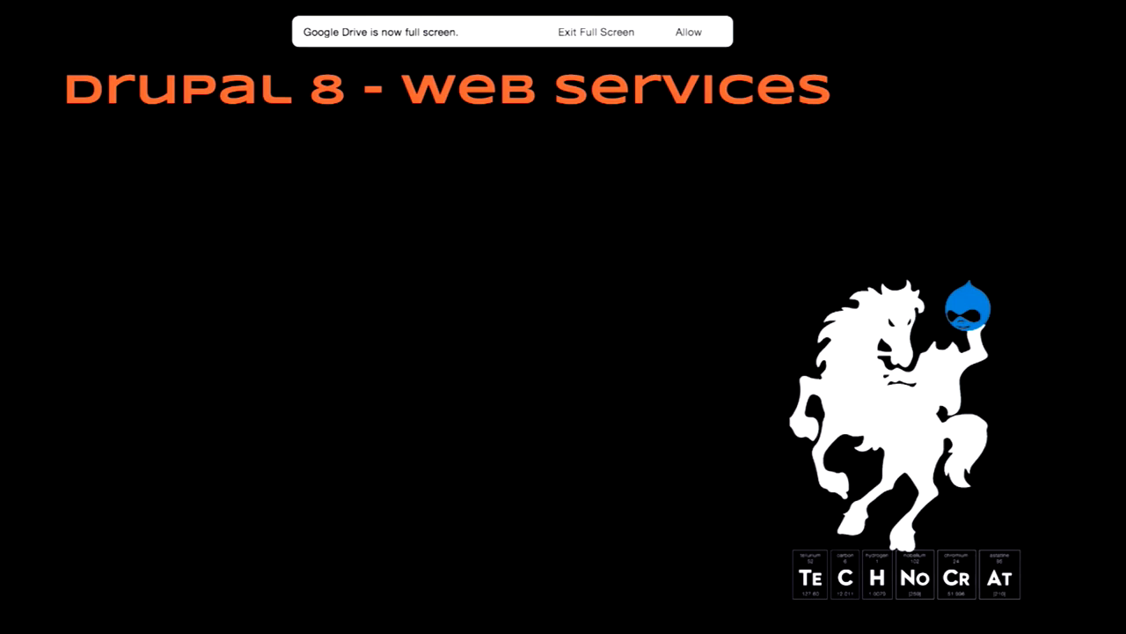
{"action": "key", "text": "Right"}
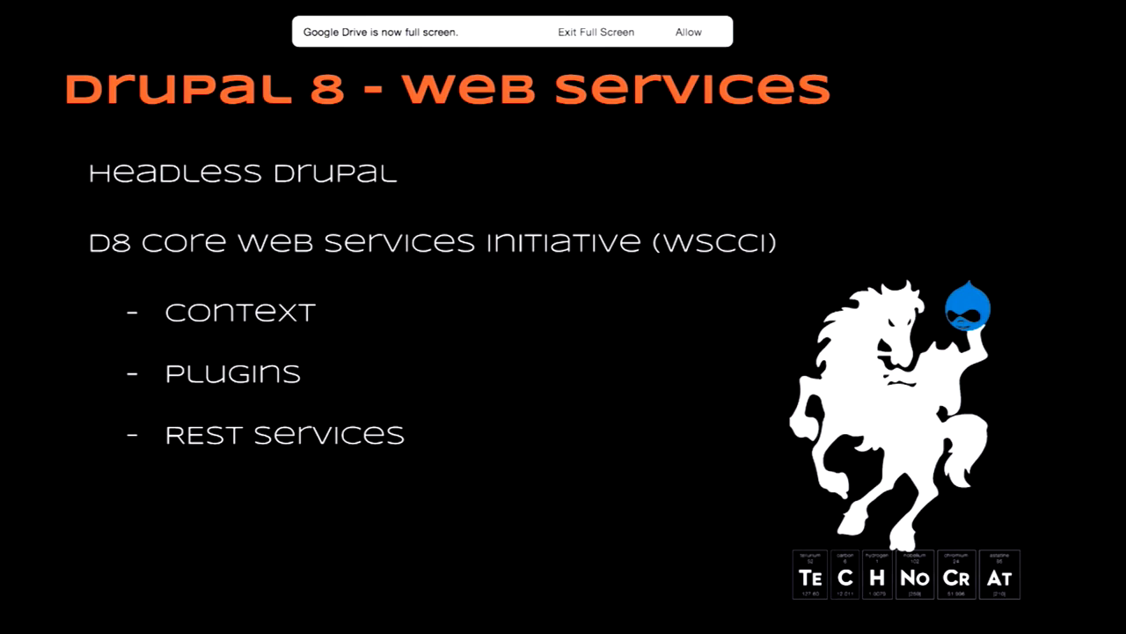
{"action": "key", "text": "Right"}
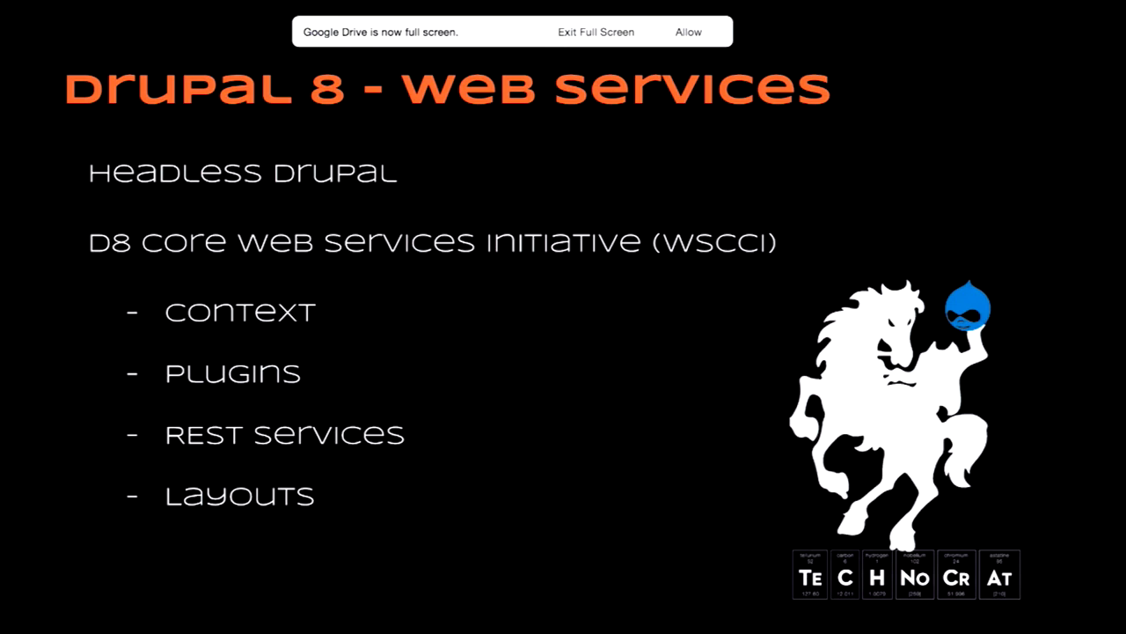
Advance through the second Drupal 8 - Web Services slide, revealing its three points, to the Drupal 8 - Core modules slide.
{"action": "key", "text": "Right"}
{"action": "key", "text": "Right"}
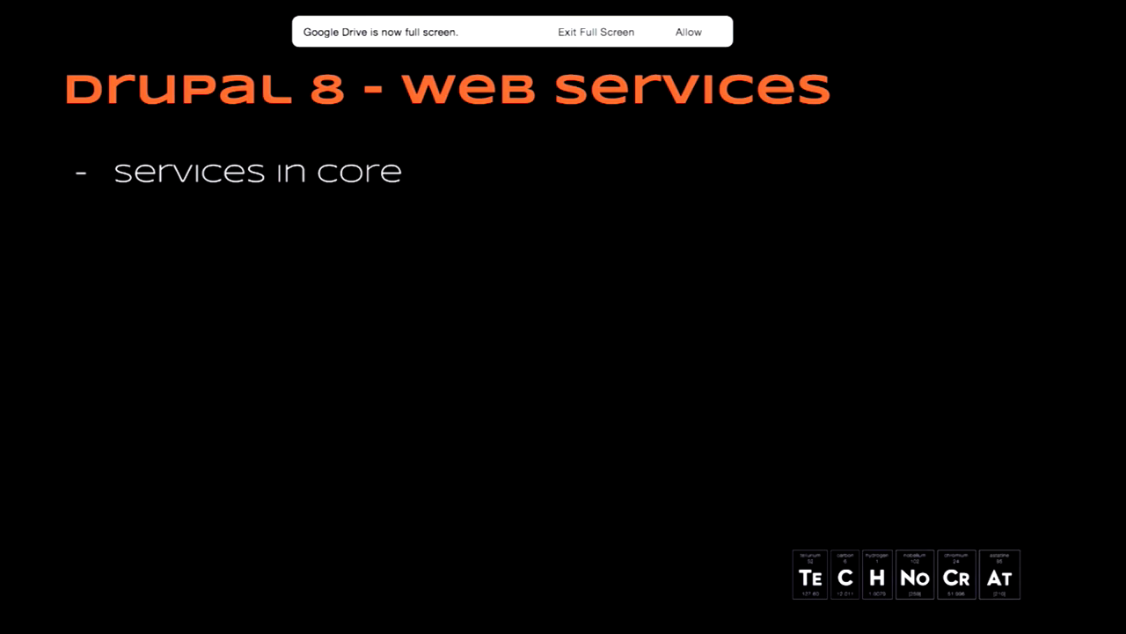
{"action": "key", "text": "Right"}
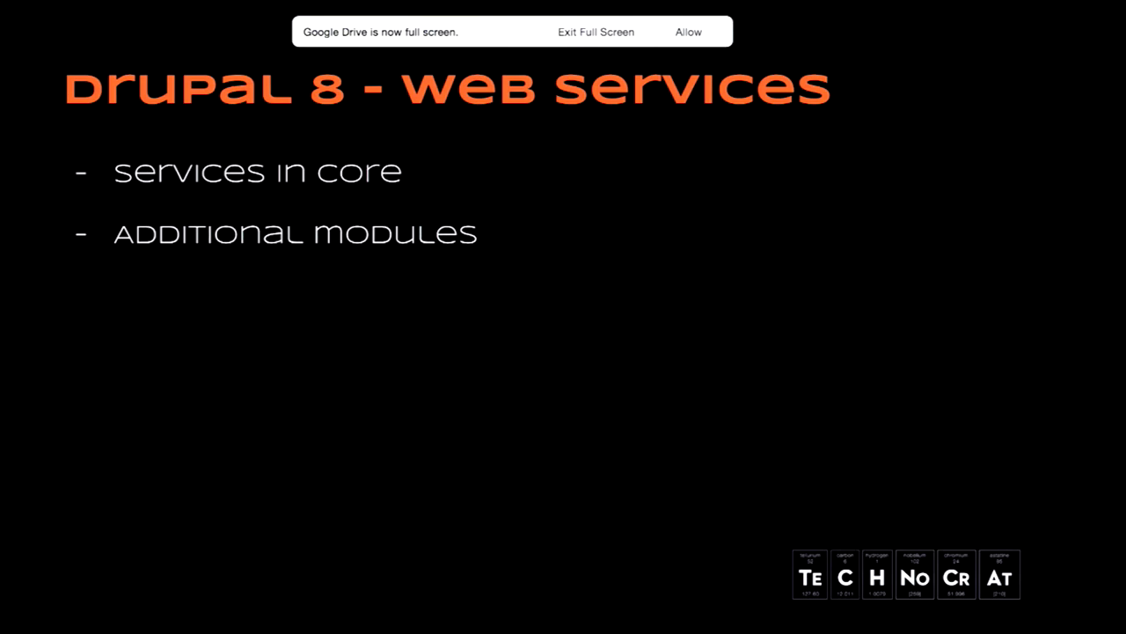
{"action": "key", "text": "Right"}
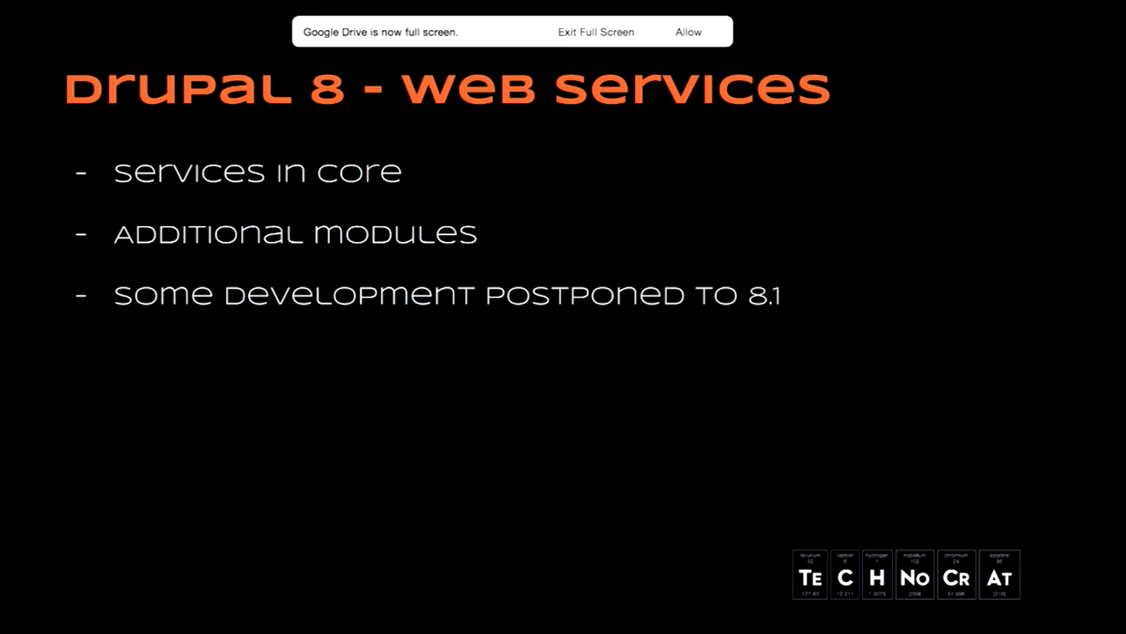
{"action": "key", "text": "Right"}
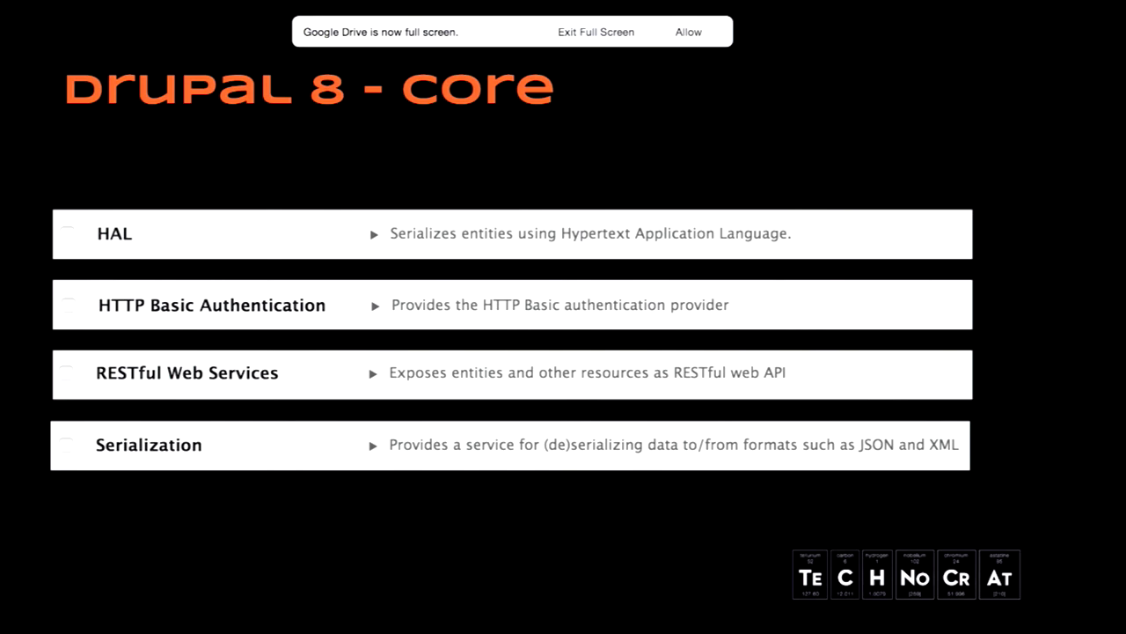
Advance through the Drupal 8 - Core slides on RESTful Web Services, Serialization and Hypertext Application Language to the Postman slide.
{"action": "key", "text": "Right"}
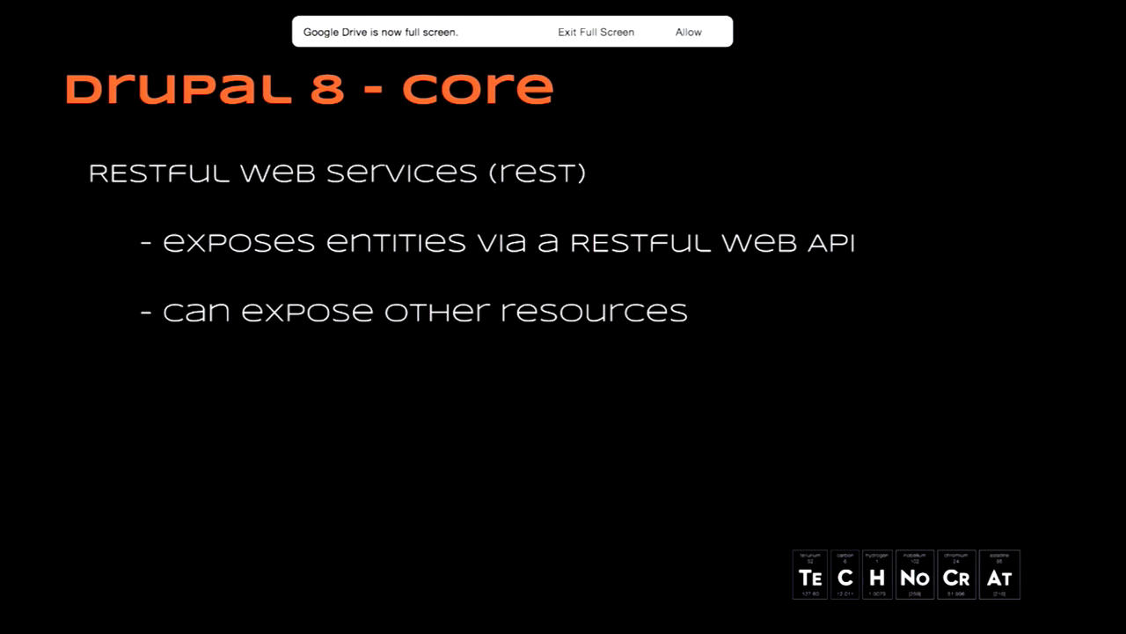
{"action": "key", "text": "Right"}
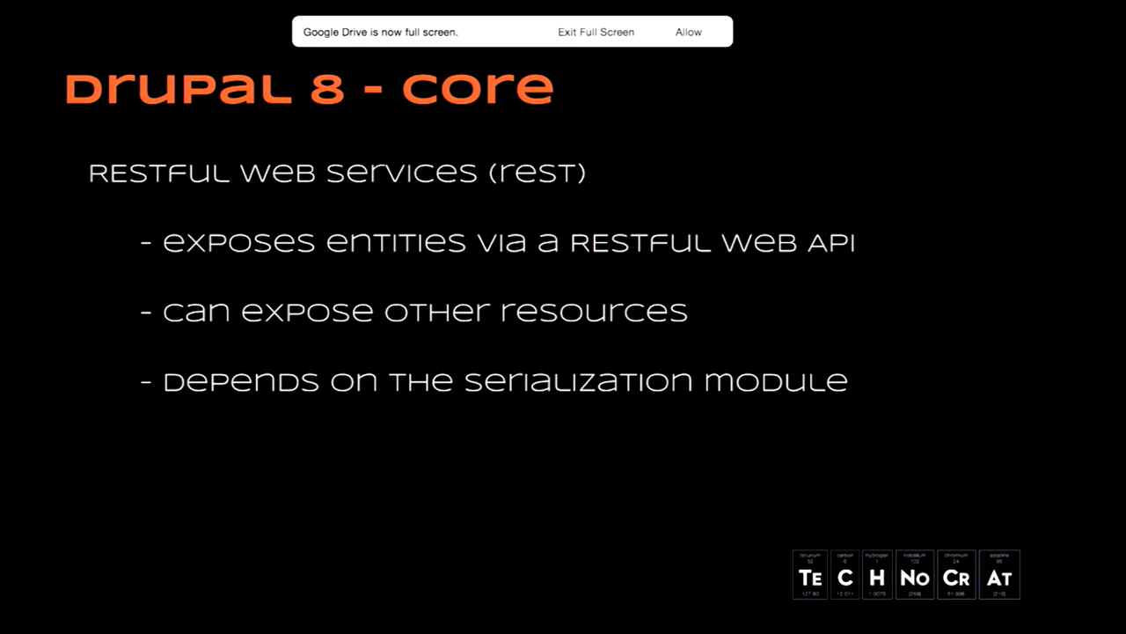
{"action": "key", "text": "Right"}
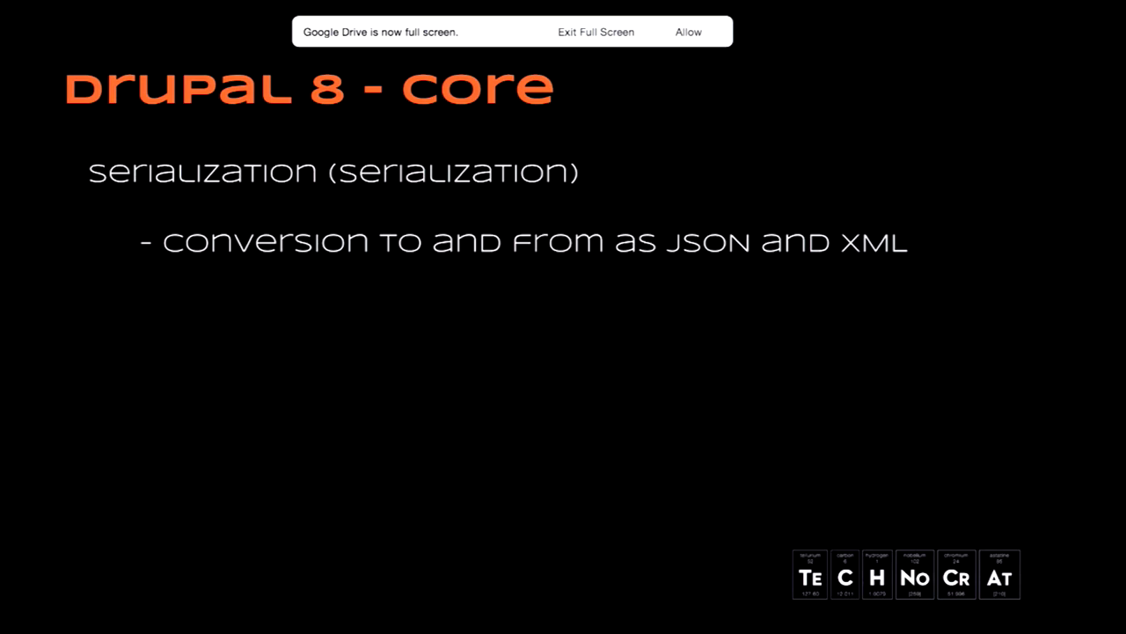
{"action": "key", "text": "Right"}
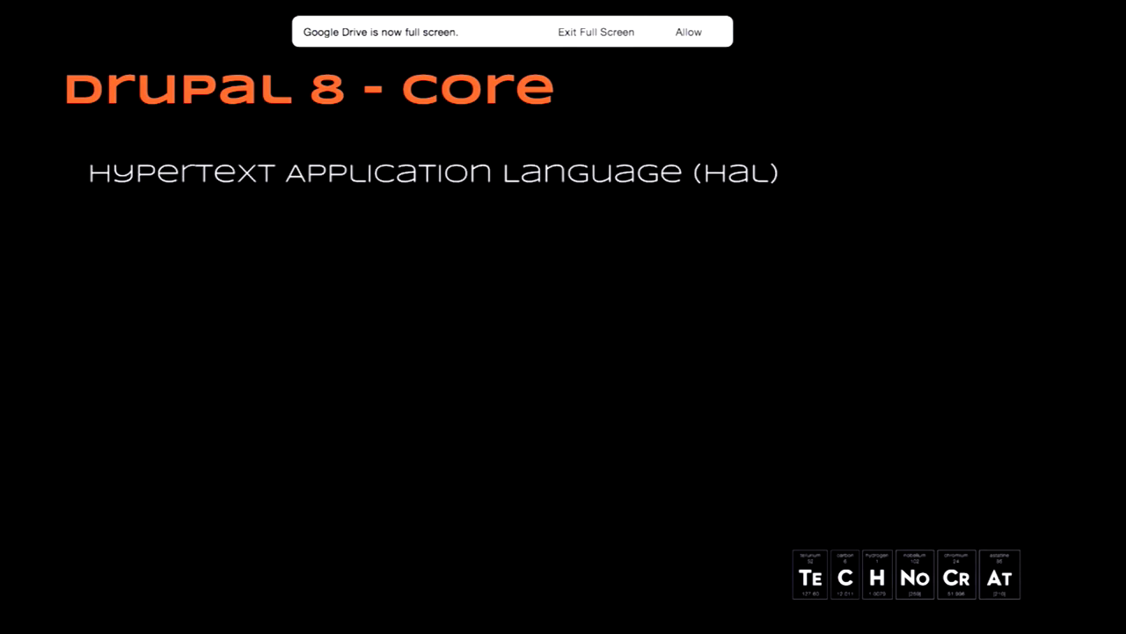
{"action": "key", "text": "Right"}
{"action": "key", "text": "Right"}
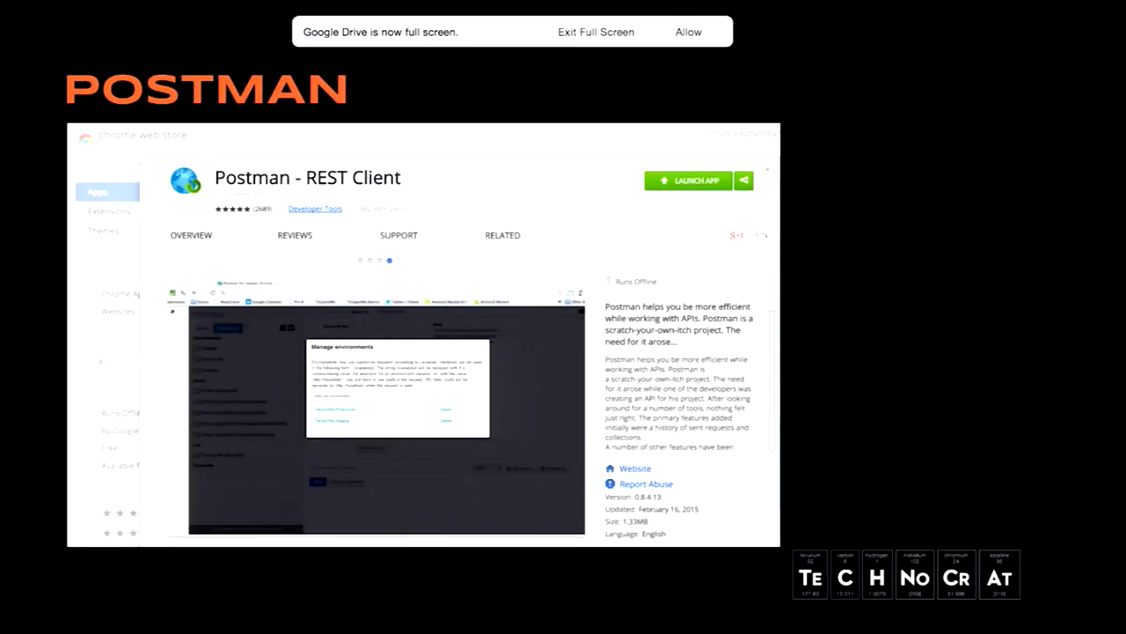
Leave the slideshow, switch to the local Drupal 8 site and view its list of content.
{"action": "key", "text": "super+Tab"}
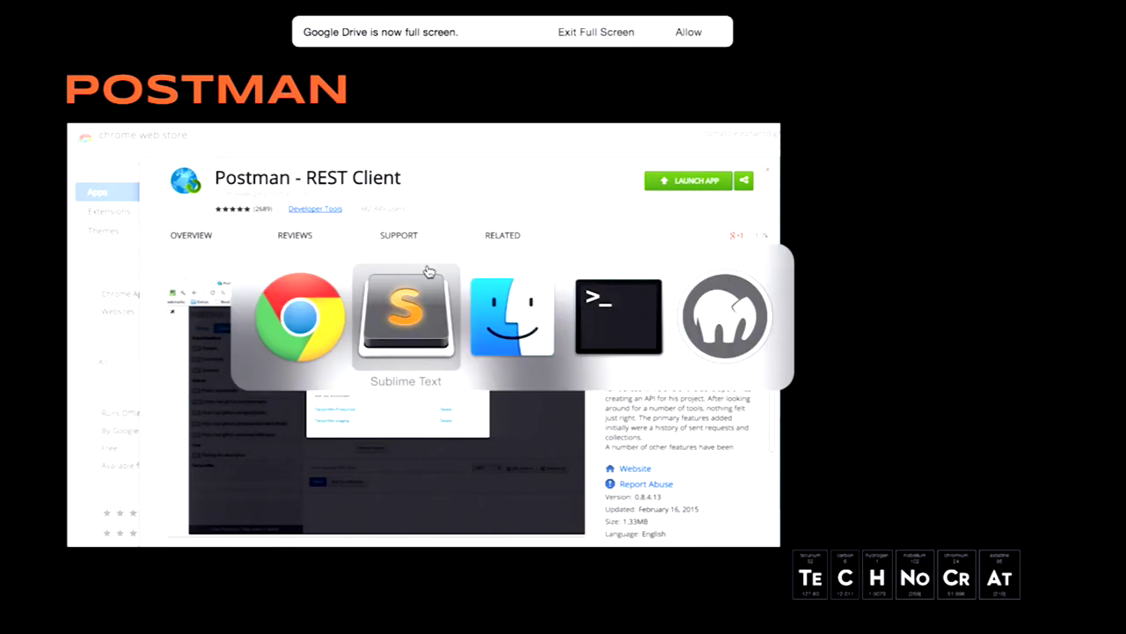
{"action": "key", "text": "Escape"}
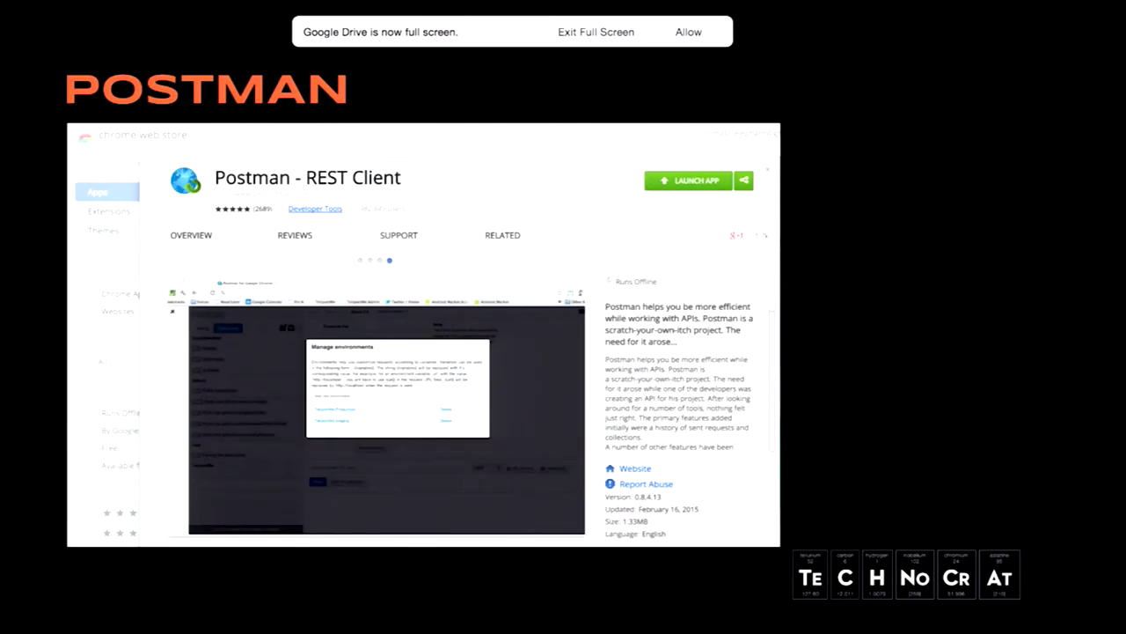
{"action": "key", "text": "Escape"}
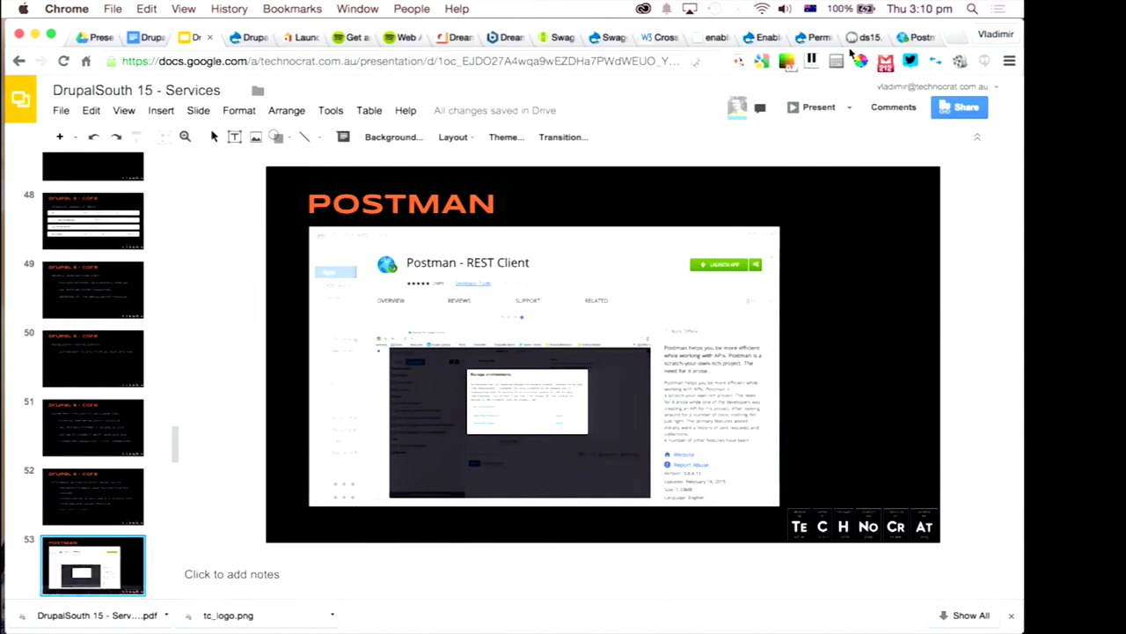
{"action": "left_click", "coordinate": [814, 38]}
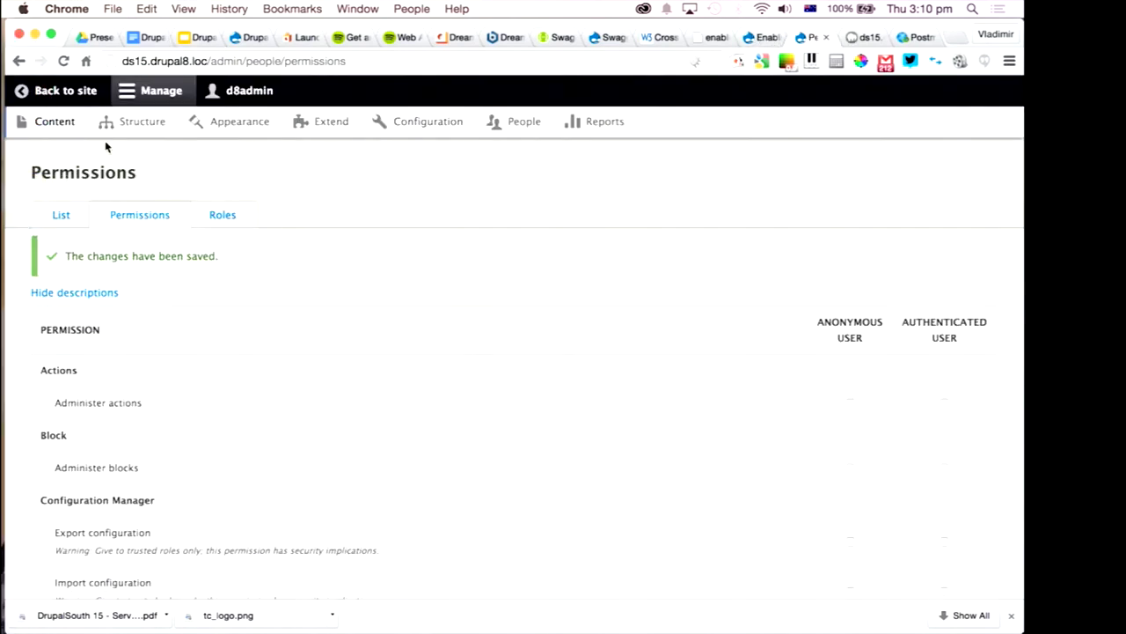
{"action": "left_click", "coordinate": [53, 122]}
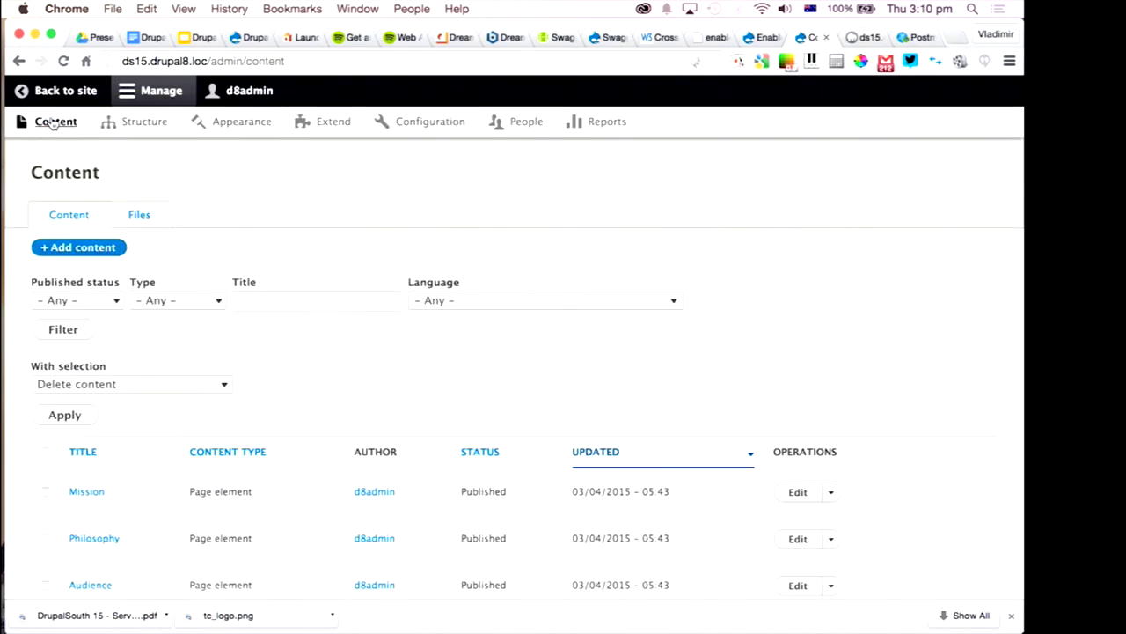
{"action": "scroll", "coordinate": [254, 583], "scroll_direction": "down", "scroll_amount": 3}
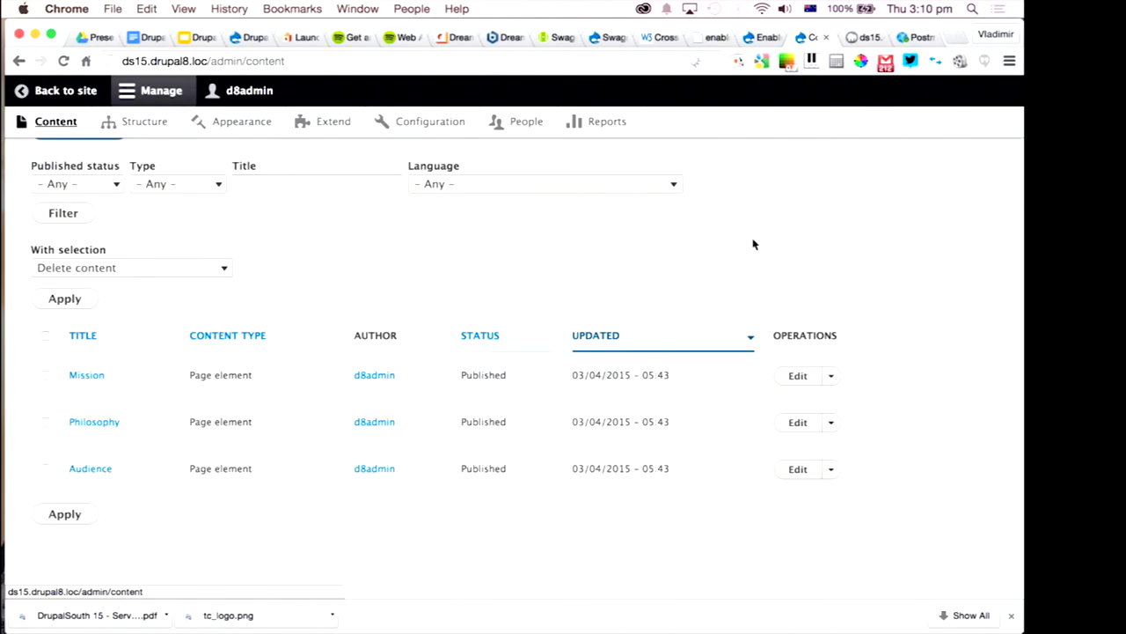
Load the saved GET JSON request in Postman and open the matching Mission page element on the Drupal site.
{"action": "left_click", "coordinate": [915, 37]}
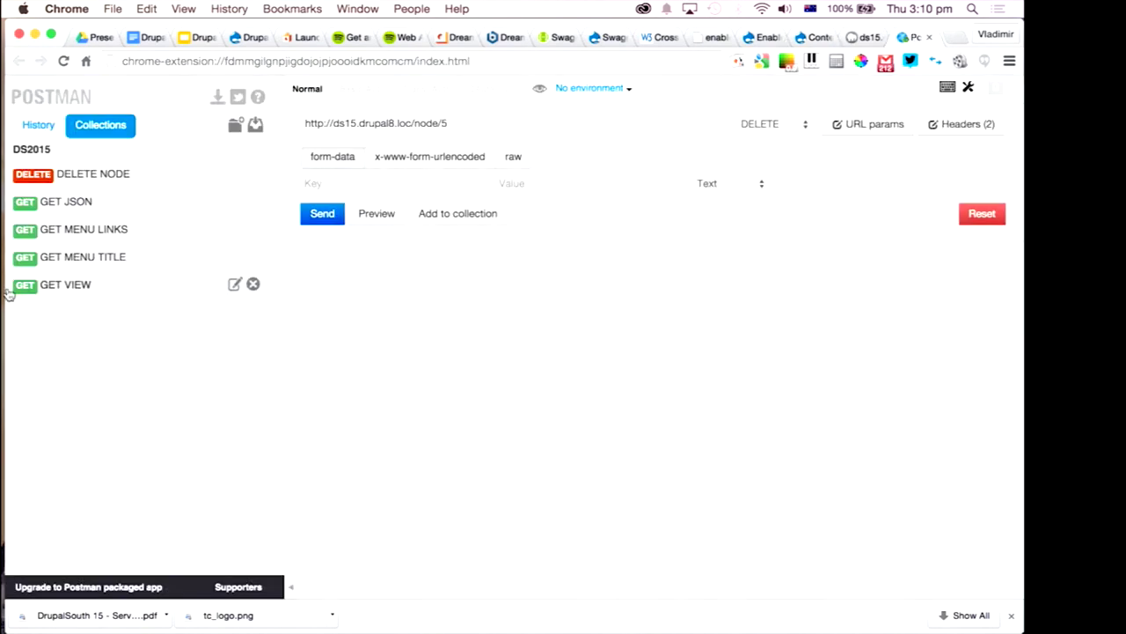
{"action": "left_click", "coordinate": [66, 202]}
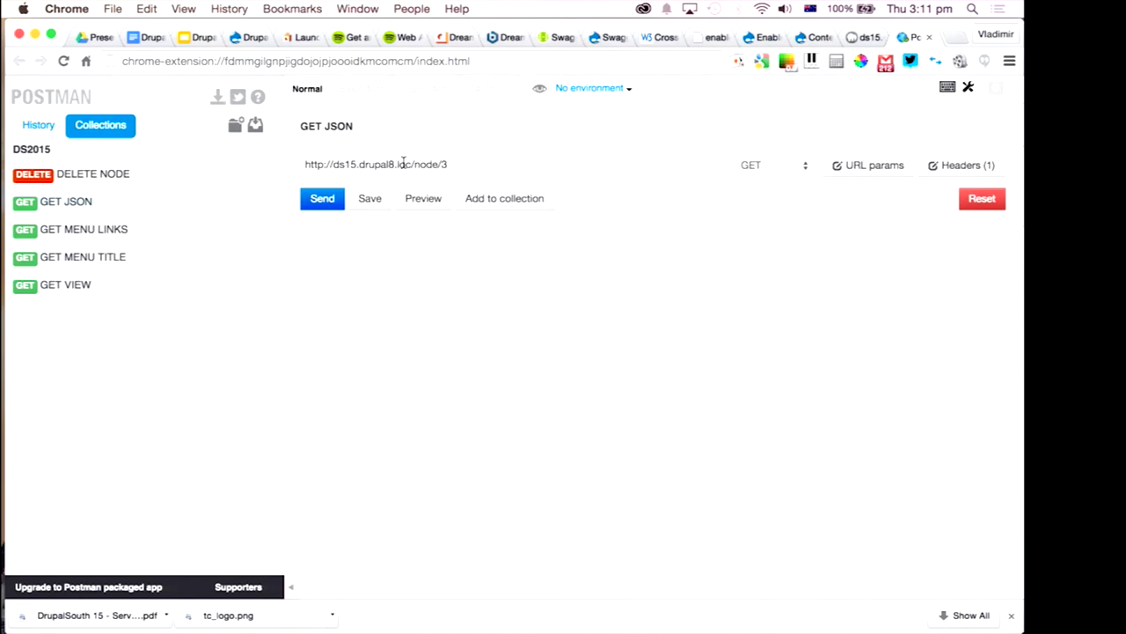
{"action": "left_click", "coordinate": [806, 35]}
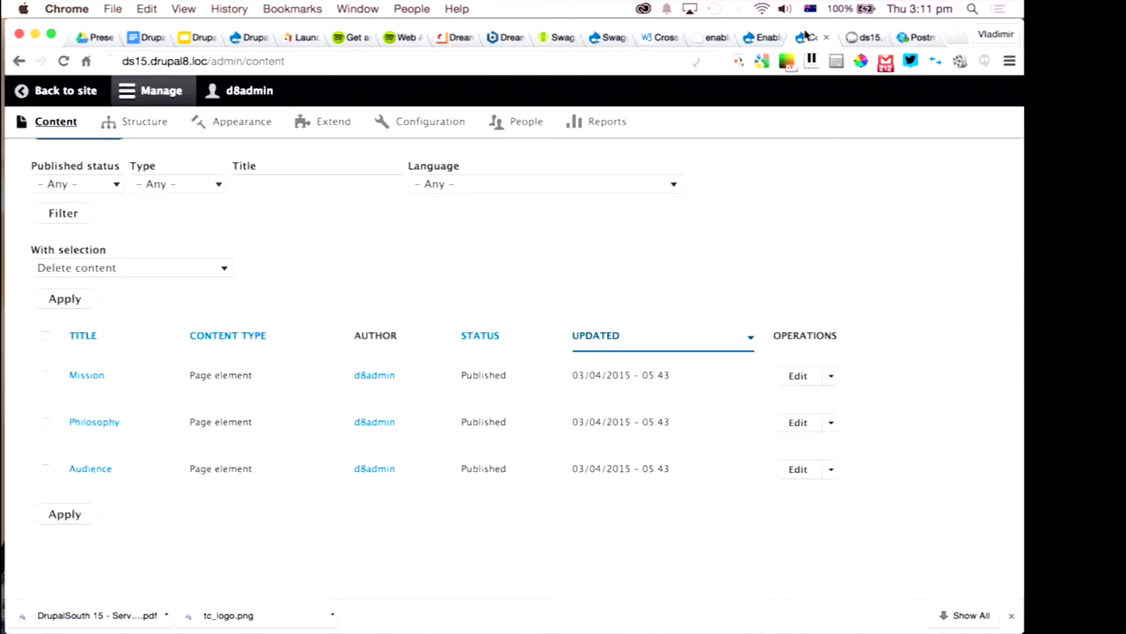
{"action": "left_click", "coordinate": [86, 376]}
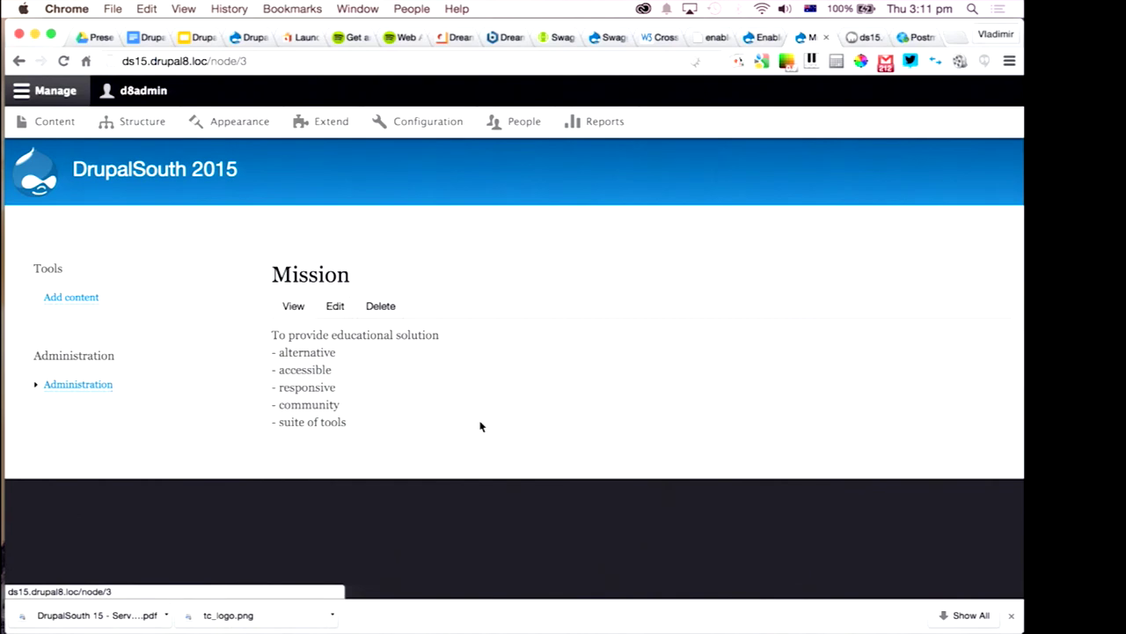
Glance at the site's session token page and display the headers of the GET JSON request in Postman.
{"action": "left_click", "coordinate": [860, 38]}
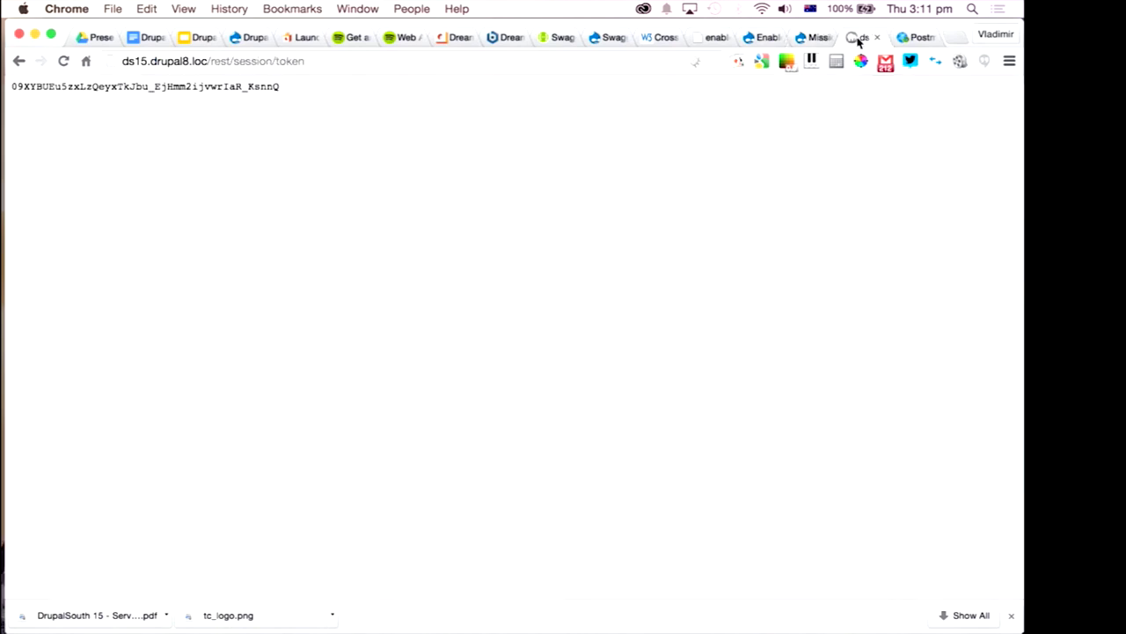
{"action": "left_click", "coordinate": [916, 37]}
{"action": "left_click", "coordinate": [323, 199]}
{"action": "left_click", "coordinate": [964, 170]}
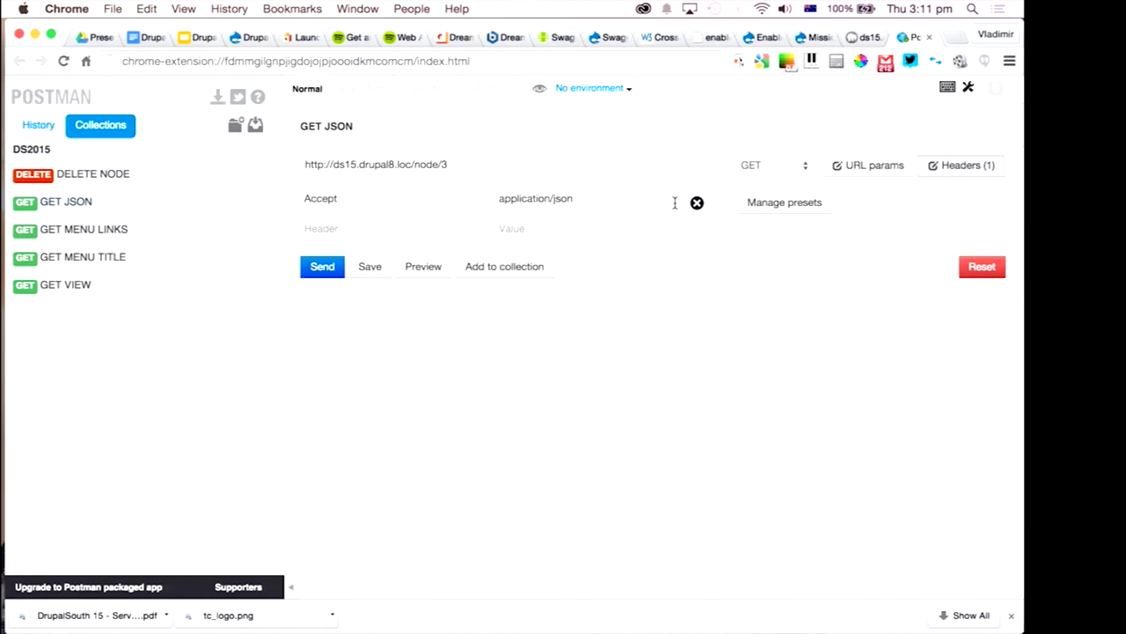
Send the GET request for node/3 with the Accept application/json header, and resend it with that header removed.
{"action": "left_click", "coordinate": [808, 39]}
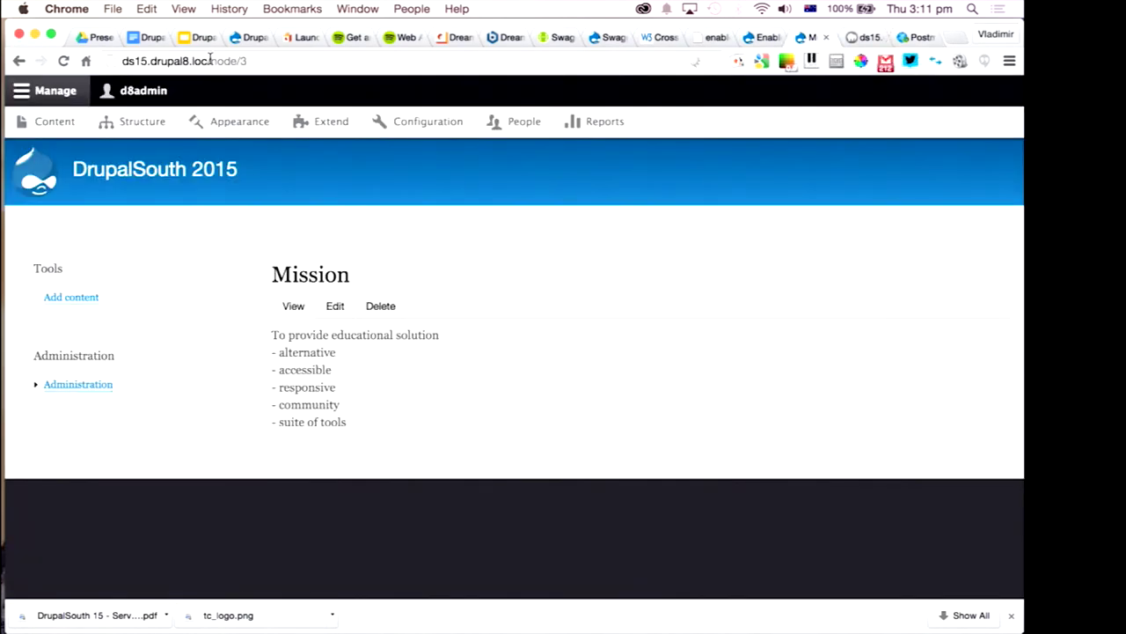
{"action": "left_click", "coordinate": [915, 37]}
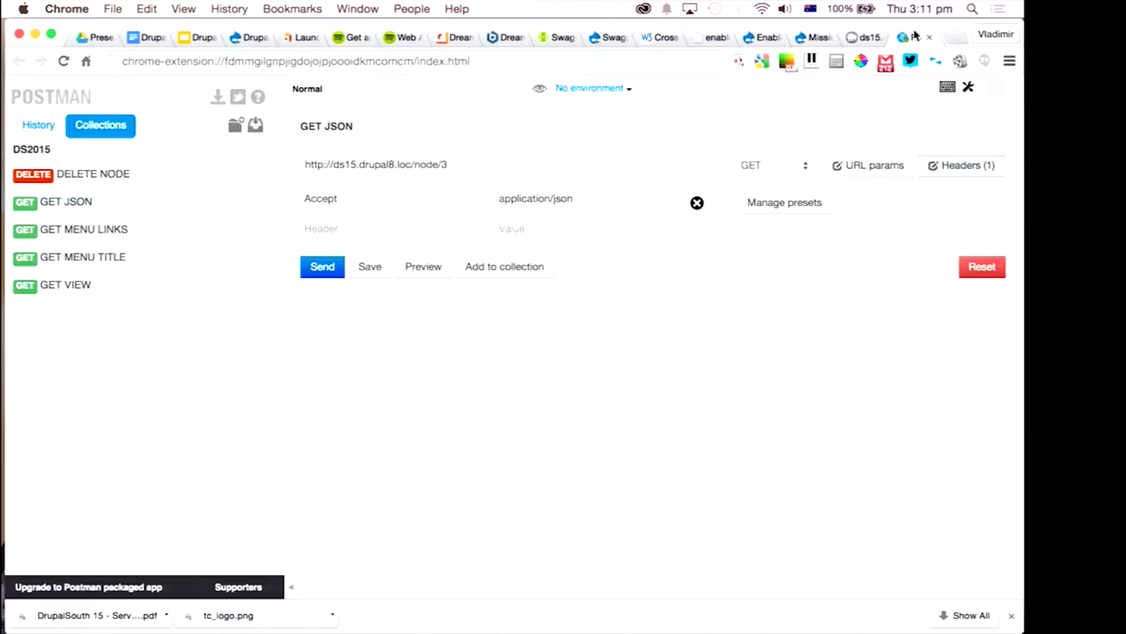
{"action": "left_click", "coordinate": [323, 267]}
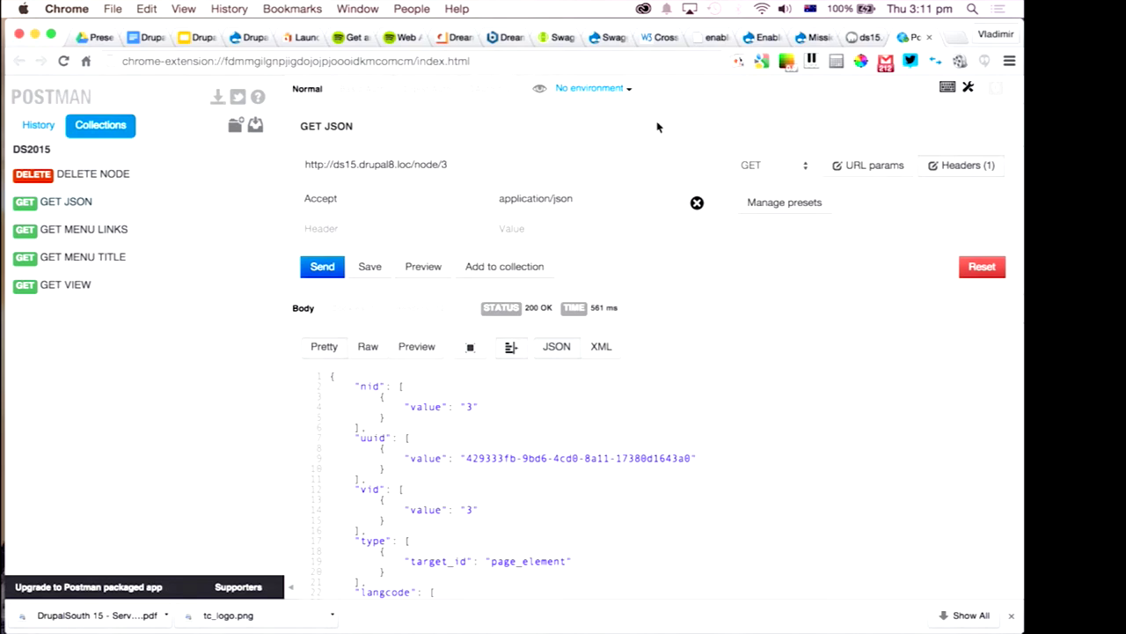
{"action": "left_click", "coordinate": [697, 203]}
{"action": "left_click", "coordinate": [313, 236]}
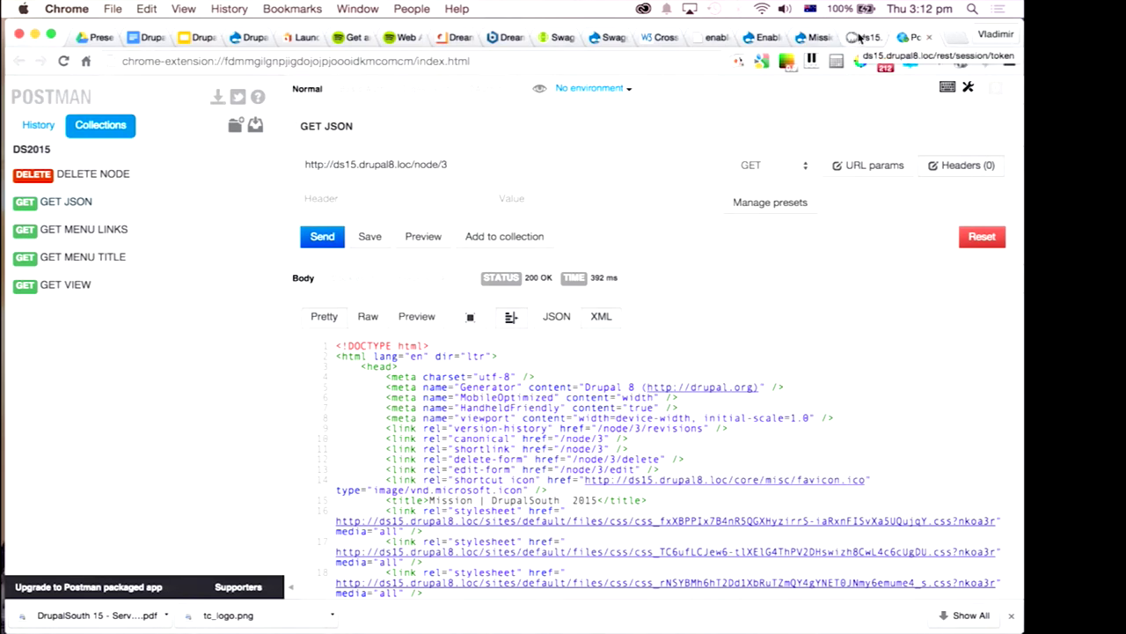
Load the saved DELETE NODE request and send it for node/4 with the DELETE method, checking the response status.
{"action": "left_click", "coordinate": [97, 174]}
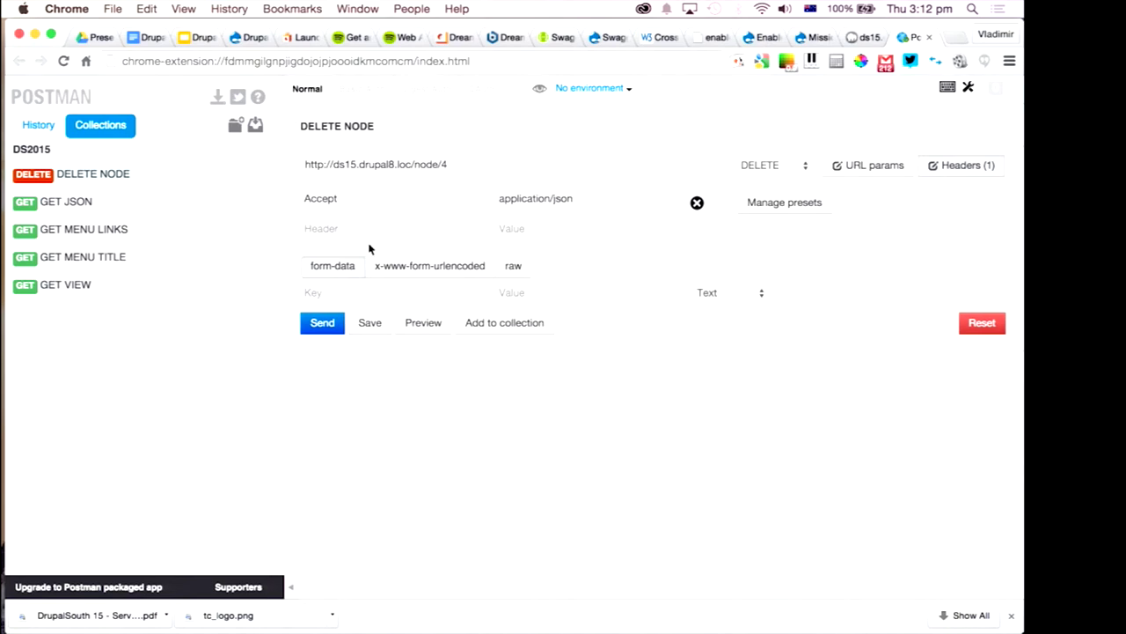
{"action": "left_click", "coordinate": [792, 165]}
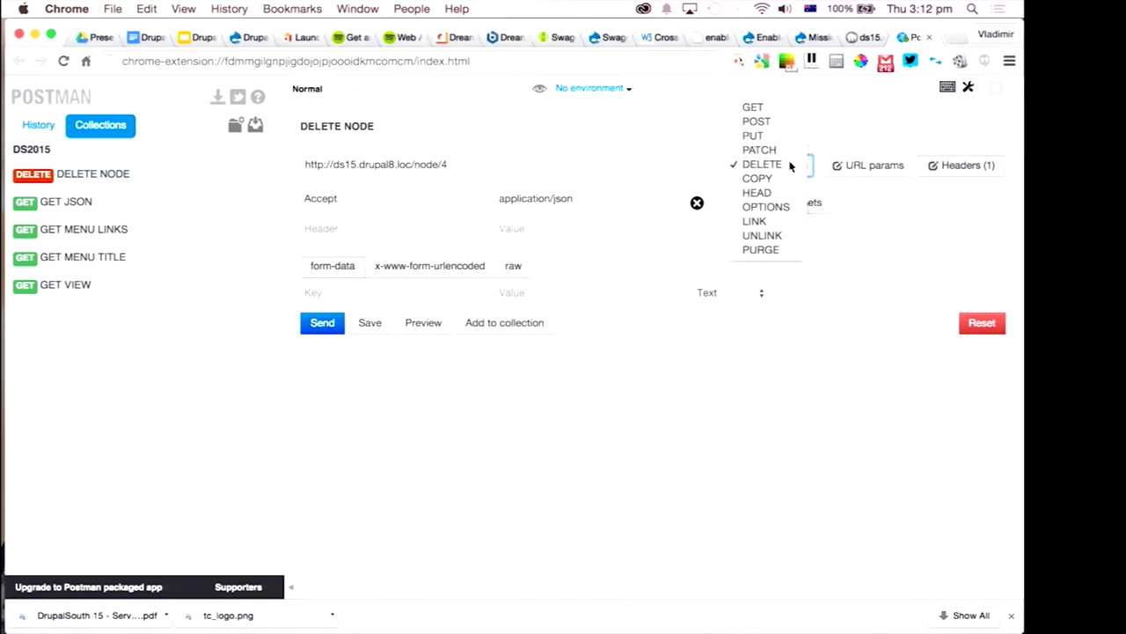
{"action": "left_click", "coordinate": [791, 165]}
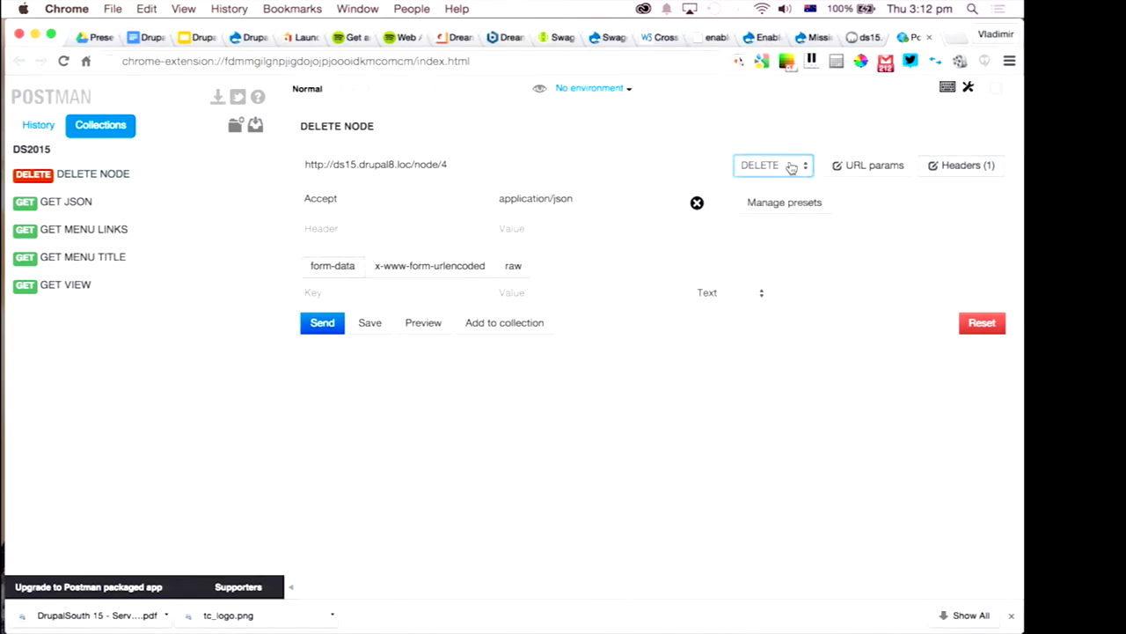
{"action": "left_click", "coordinate": [322, 323]}
{"action": "mouse_move", "coordinate": [529, 374]}
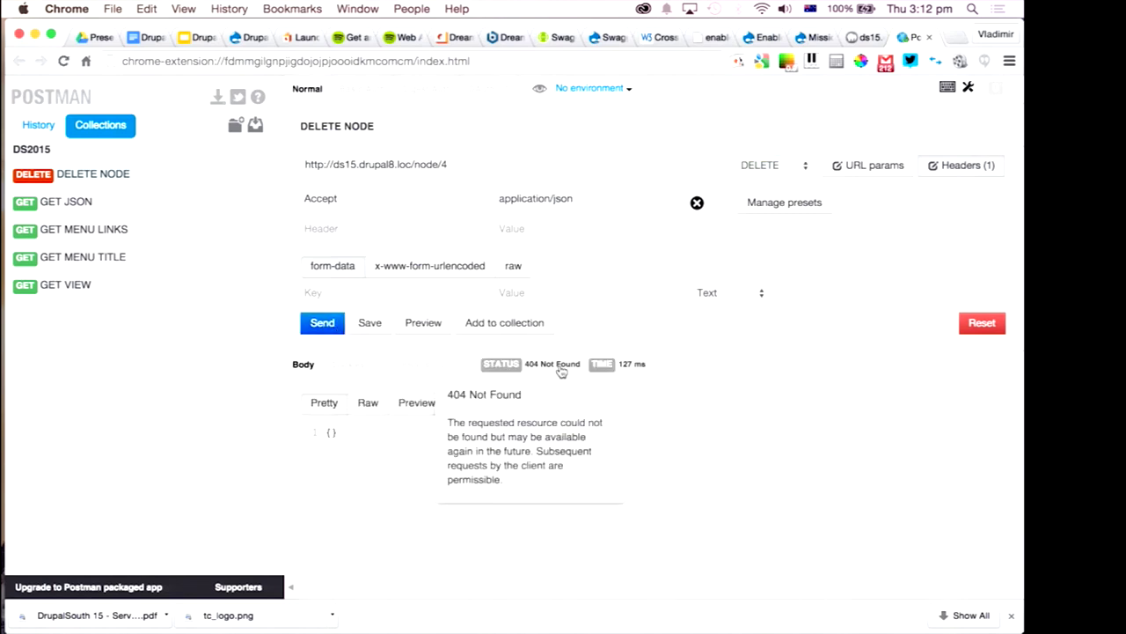
Return to the Drupal site and go back from the Mission page to the content list.
{"action": "left_click", "coordinate": [762, 38]}
{"action": "left_click", "coordinate": [863, 38]}
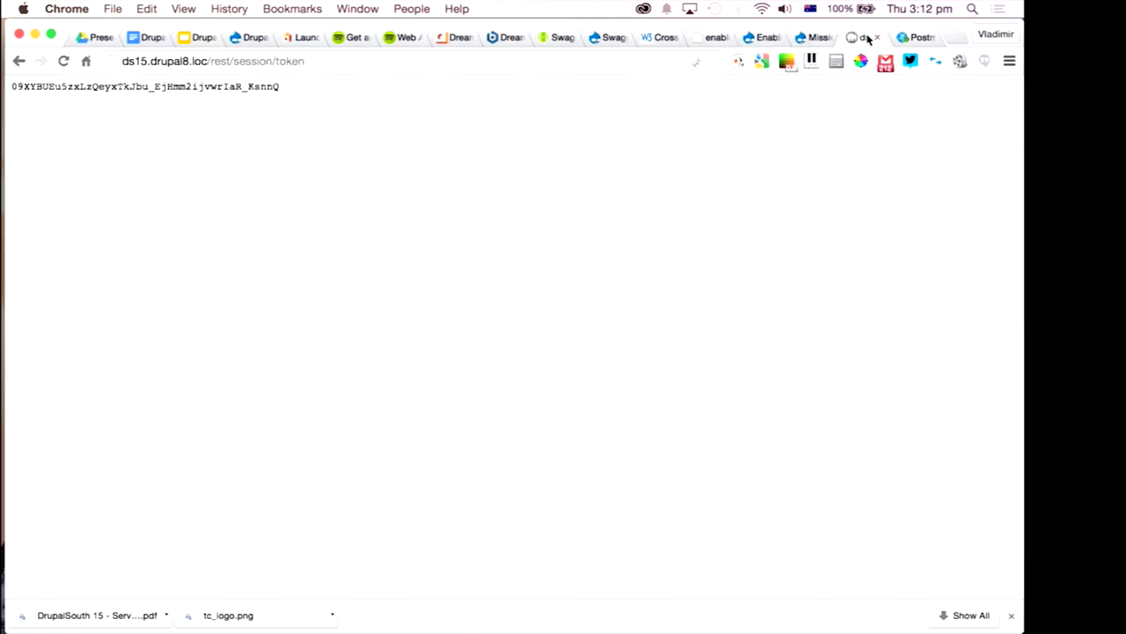
{"action": "left_click", "coordinate": [814, 37]}
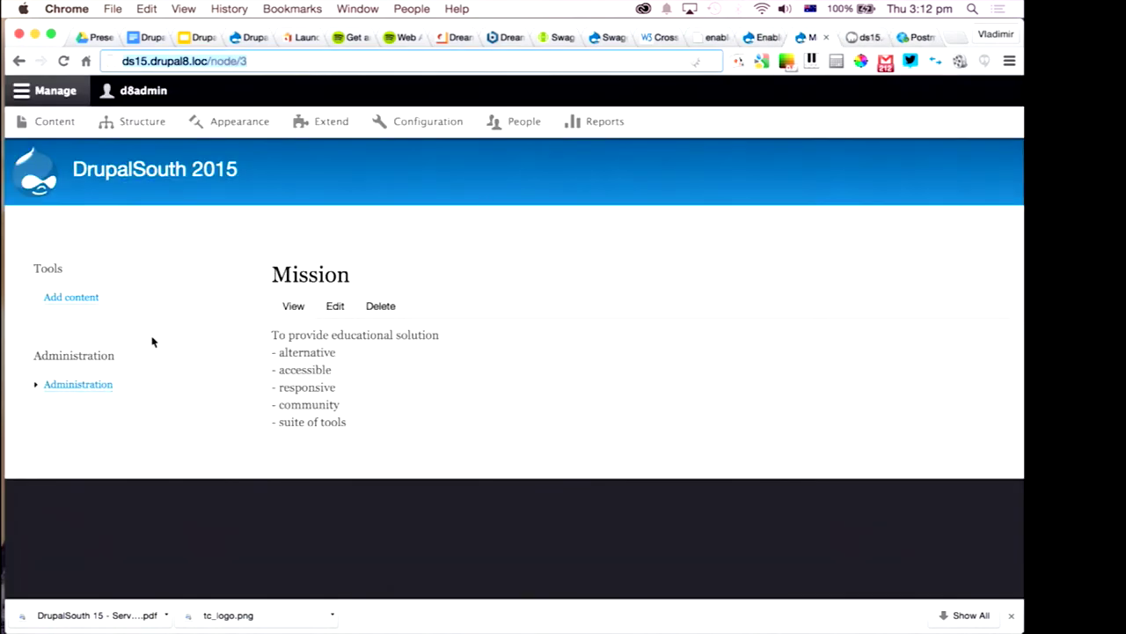
{"action": "left_click", "coordinate": [21, 60]}
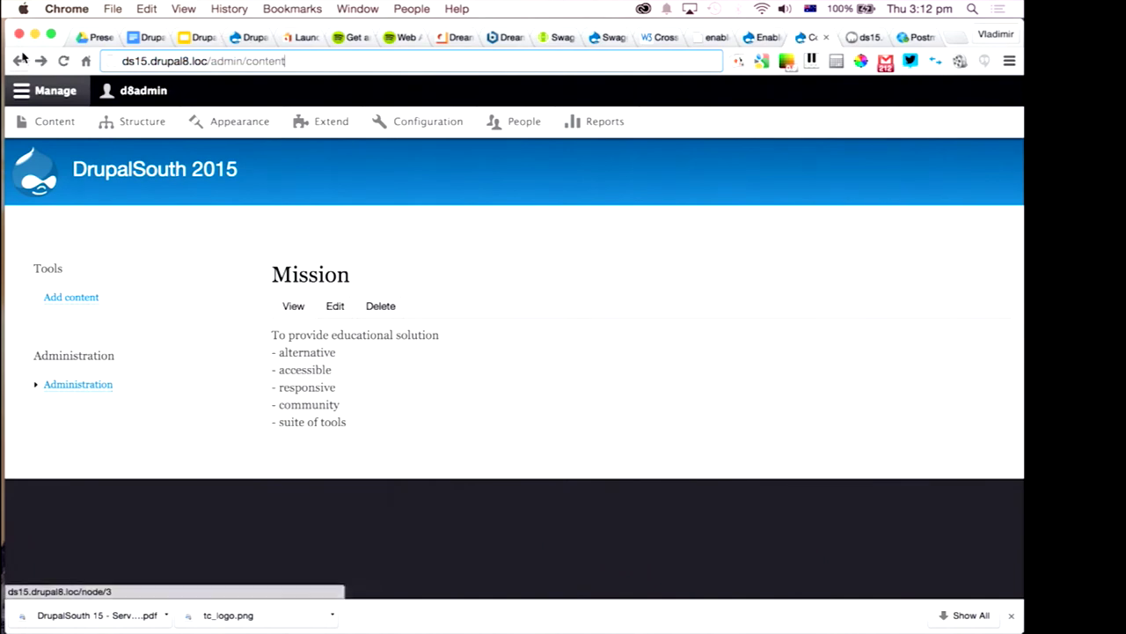
{"action": "key", "text": "Return"}
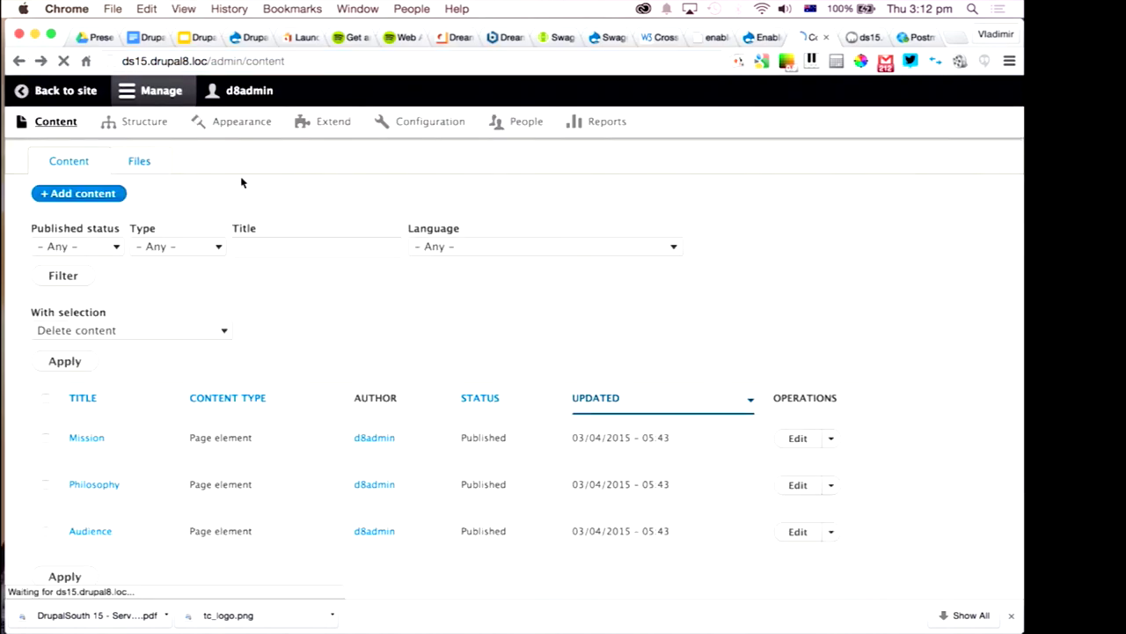
Change the DELETE NODE request's URL in Postman to node/3 and send it.
{"action": "left_click", "coordinate": [915, 37]}
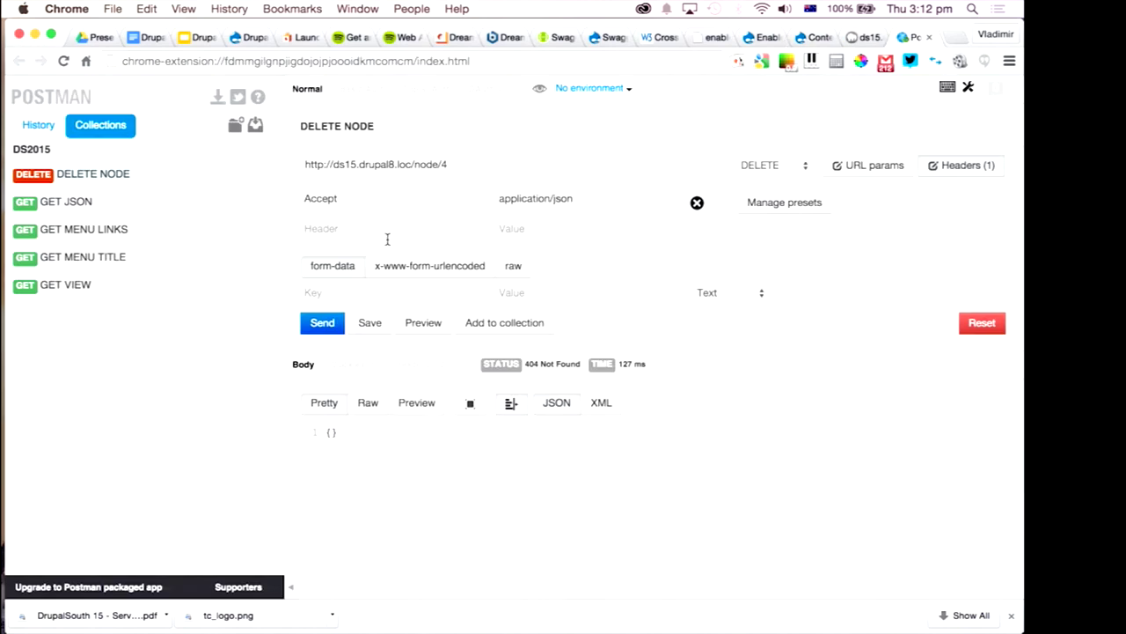
{"action": "left_click", "coordinate": [455, 165]}
{"action": "key", "text": "BackSpace"}
{"action": "type", "text": "3"}
{"action": "left_click", "coordinate": [641, 320]}
{"action": "left_click", "coordinate": [322, 323]}
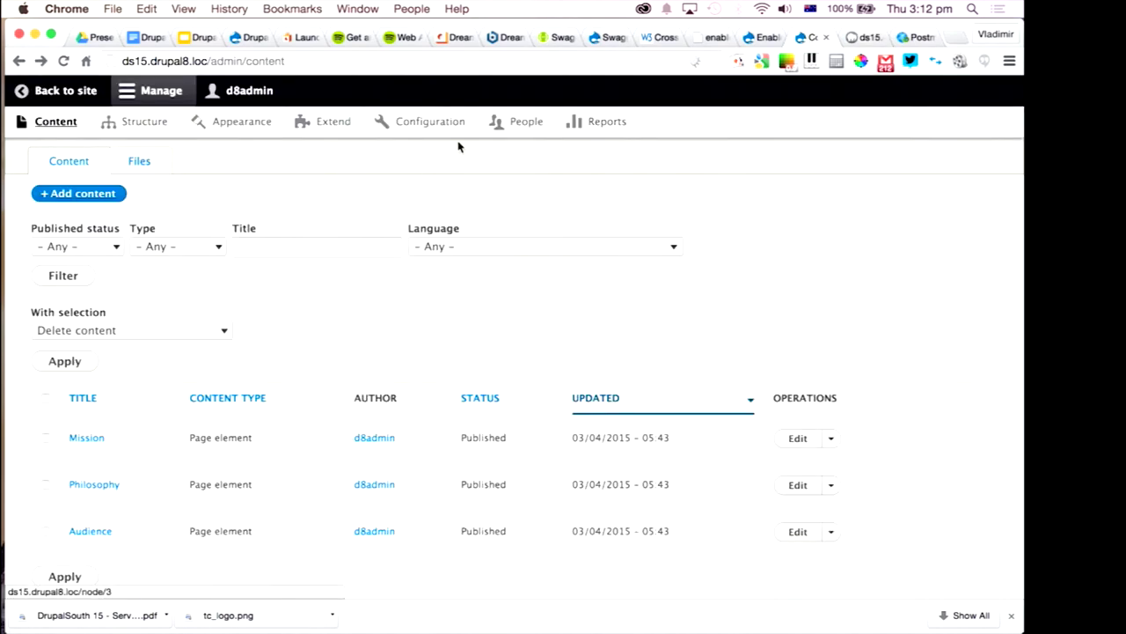
Grant anonymous users the Access DELETE on Content resource permission under RESTful Web Services and save the permissions.
{"action": "left_click", "coordinate": [520, 128]}
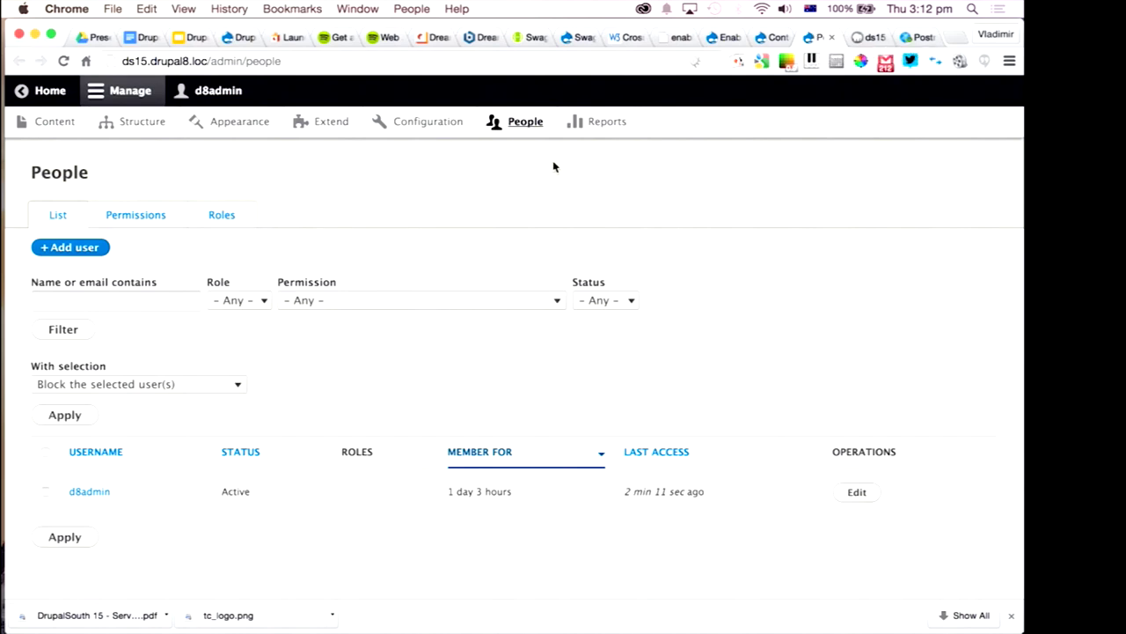
{"action": "left_click", "coordinate": [133, 215]}
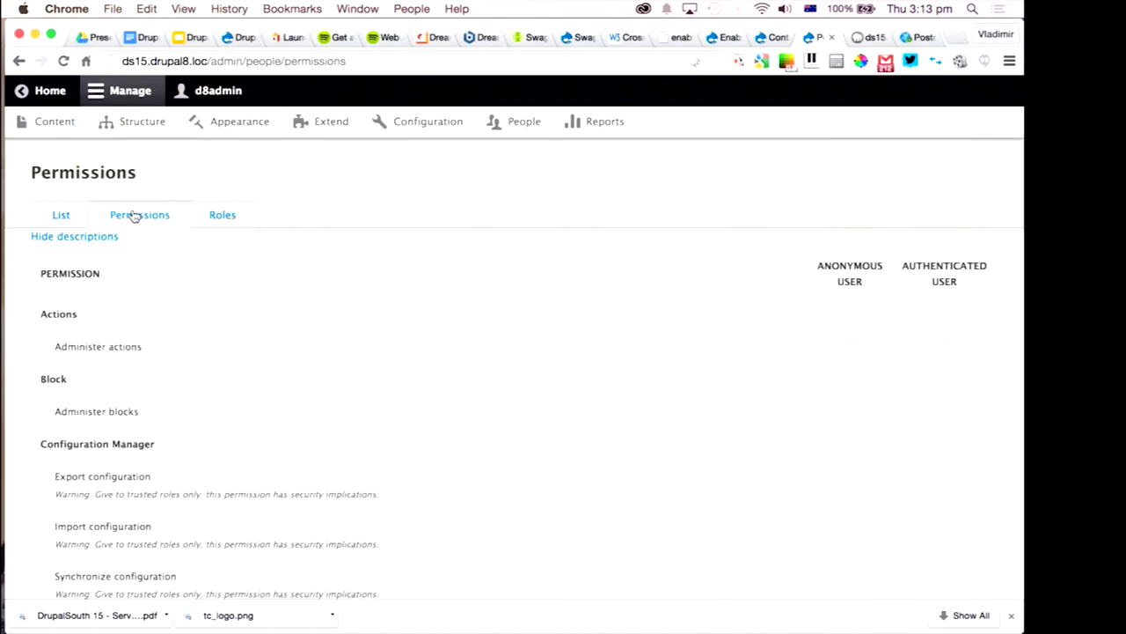
{"action": "key", "text": "super+f"}
{"action": "type", "text": "GET"}
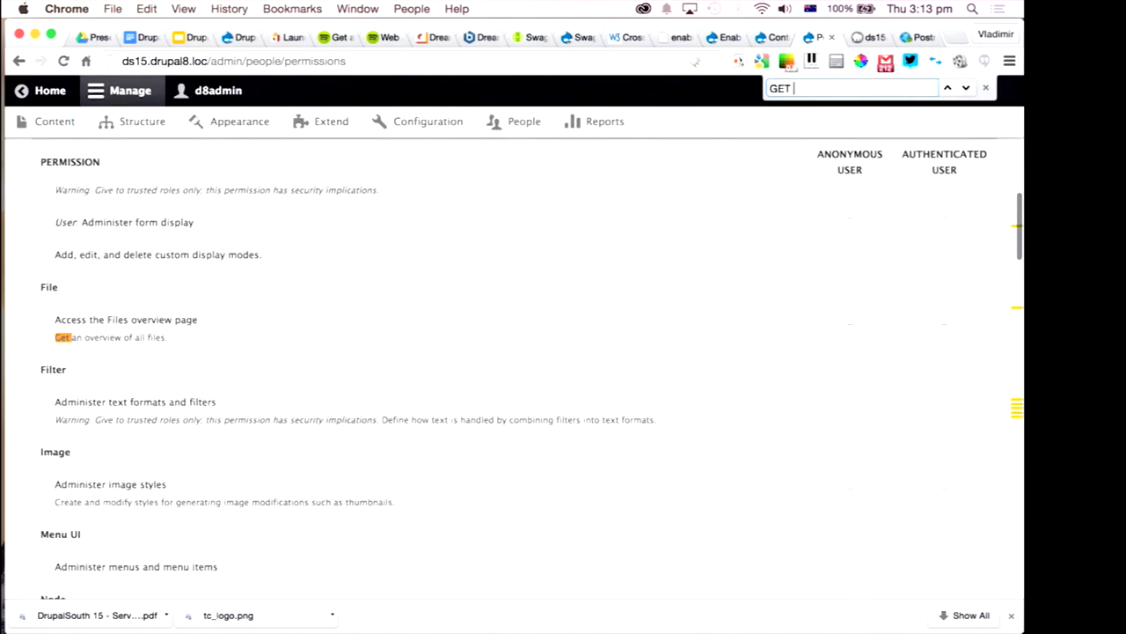
{"action": "key", "text": "Return"}
{"action": "key", "text": "Return"}
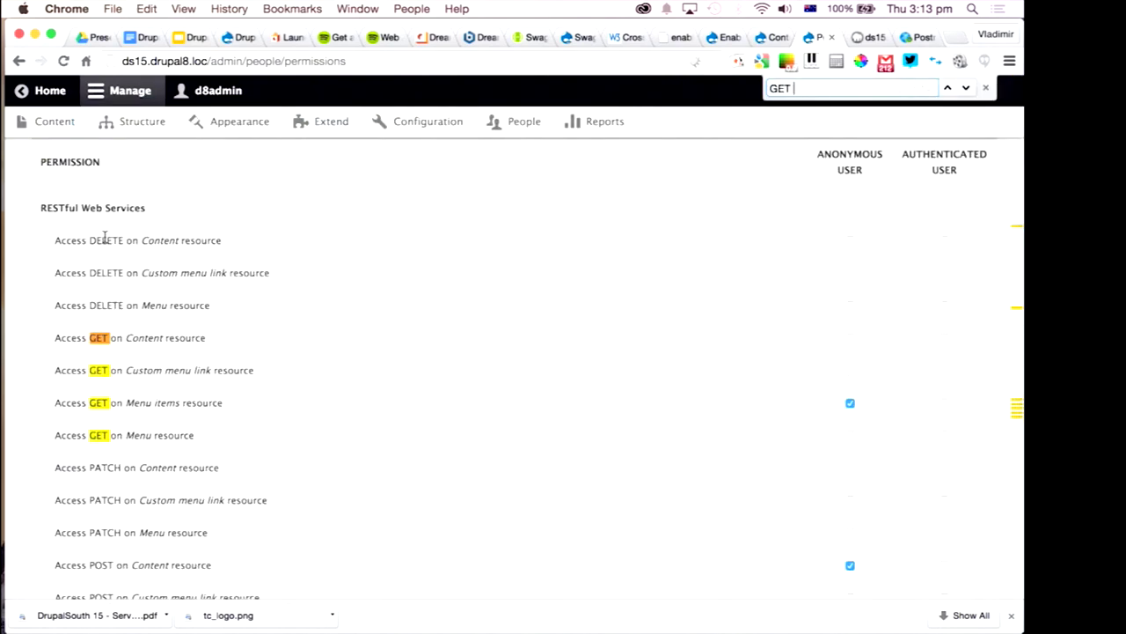
{"action": "left_click", "coordinate": [845, 244]}
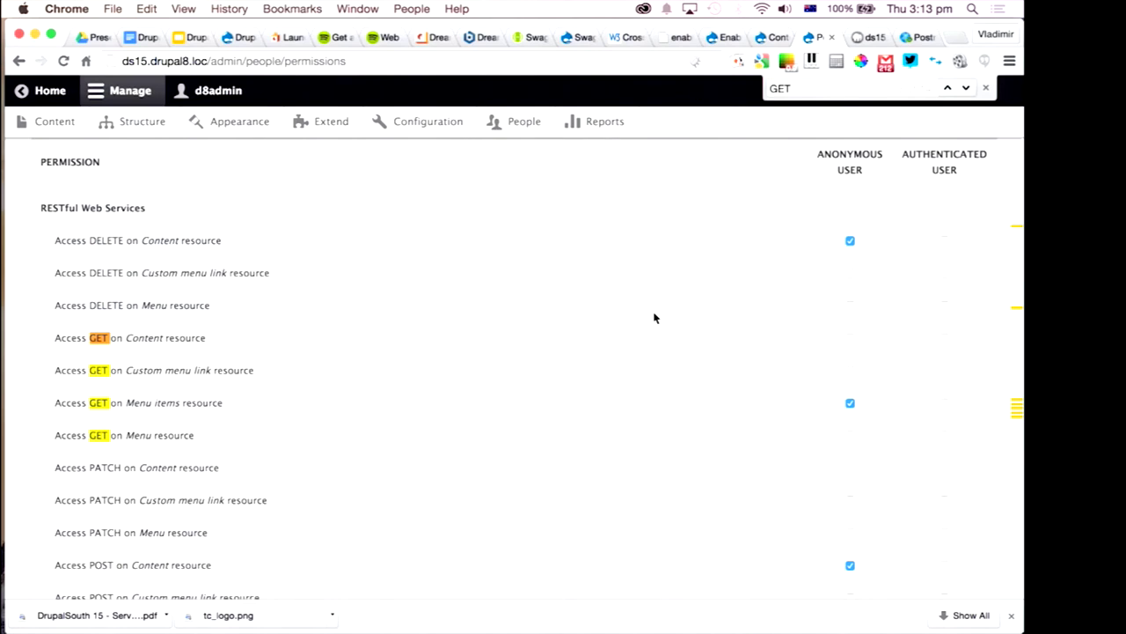
{"action": "scroll", "coordinate": [654, 317], "scroll_direction": "down", "scroll_amount": 15}
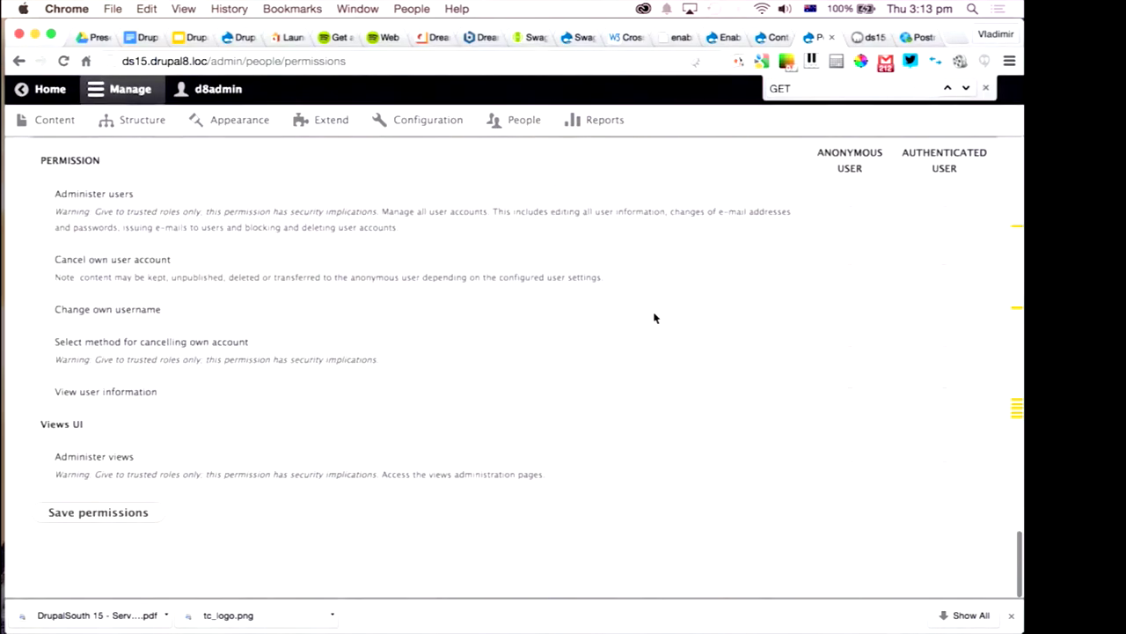
{"action": "left_click", "coordinate": [118, 516]}
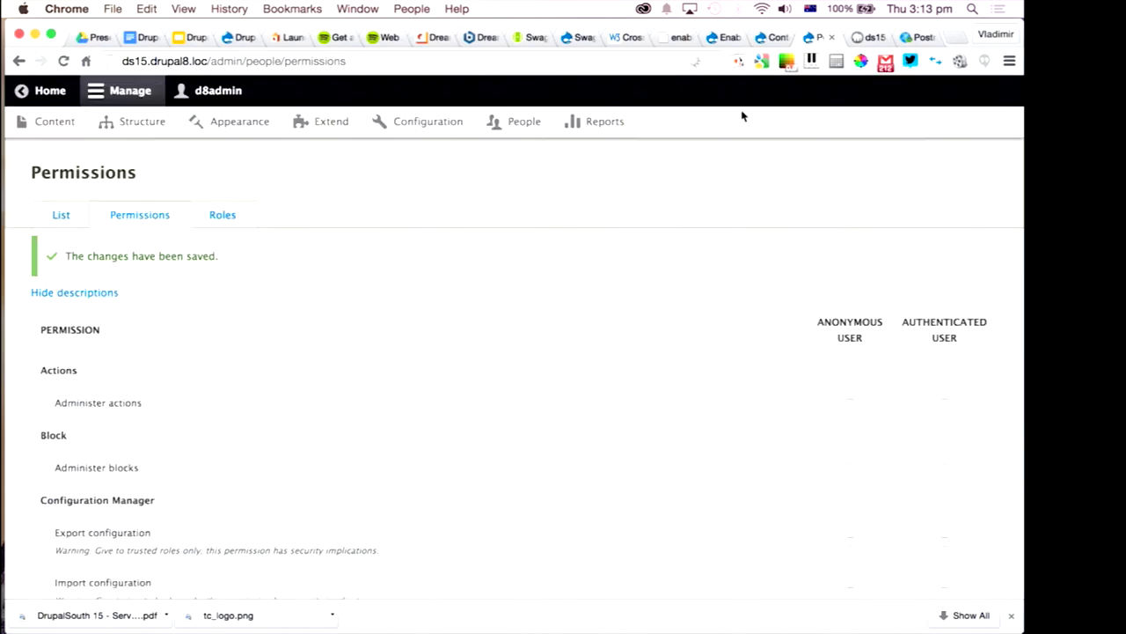
Switch to Postman and resend the DELETE NODE request for node/3.
{"action": "left_click", "coordinate": [769, 38]}
{"action": "left_click", "coordinate": [908, 38]}
{"action": "left_click", "coordinate": [328, 327]}
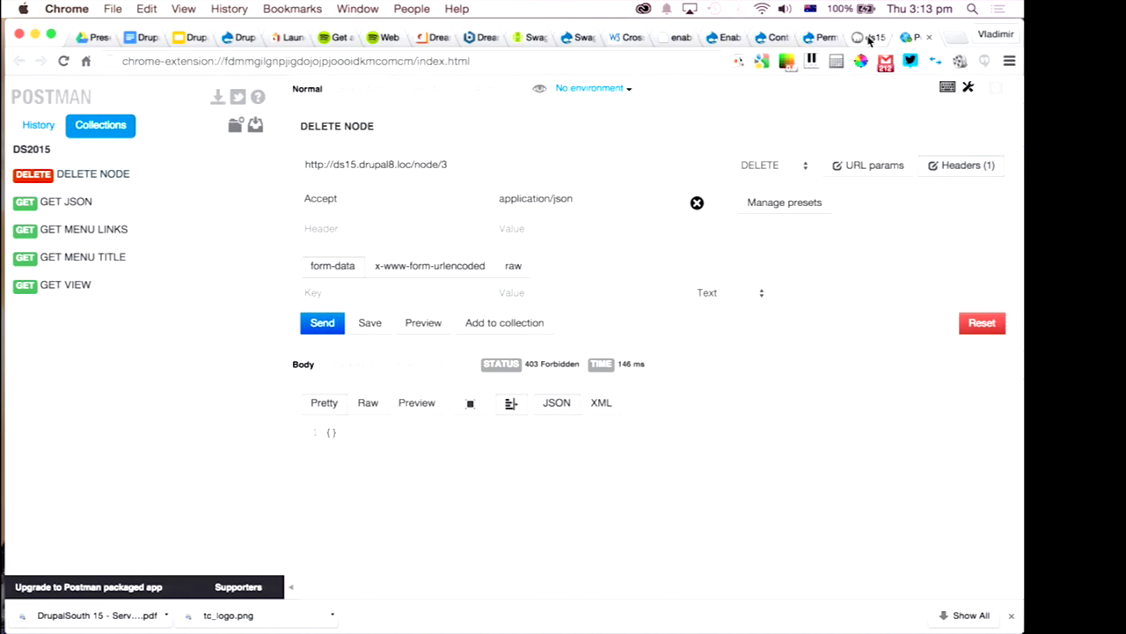
Reload the site's rest/session/token page and copy the session token it returns.
{"action": "left_click", "coordinate": [869, 38]}
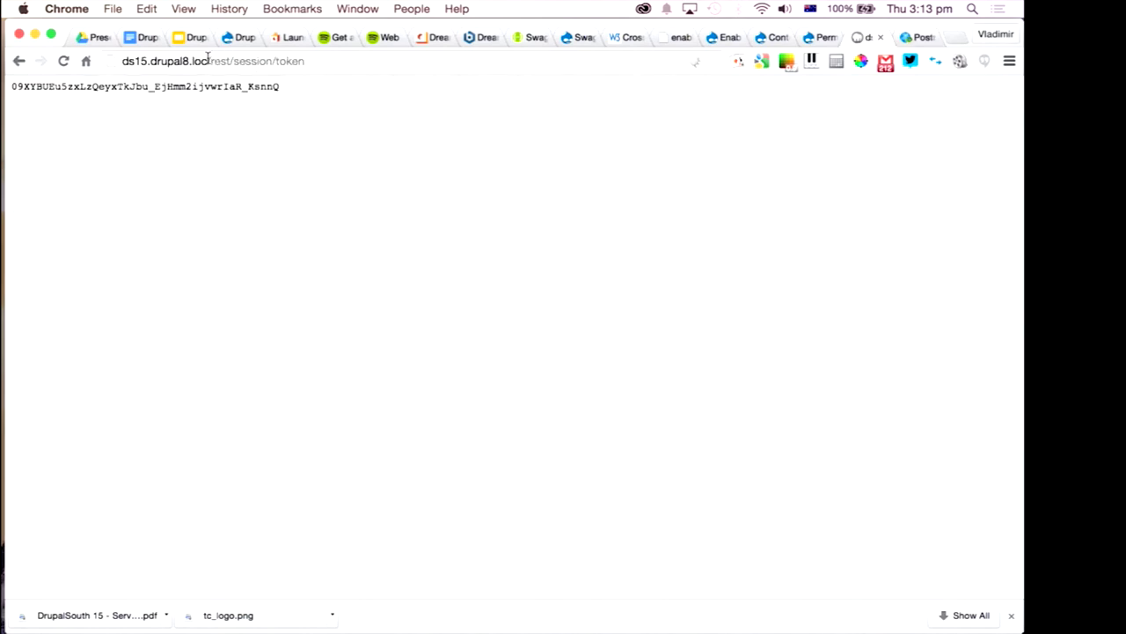
{"action": "left_click_drag", "start_coordinate": [209, 61], "coordinate": [368, 102]}
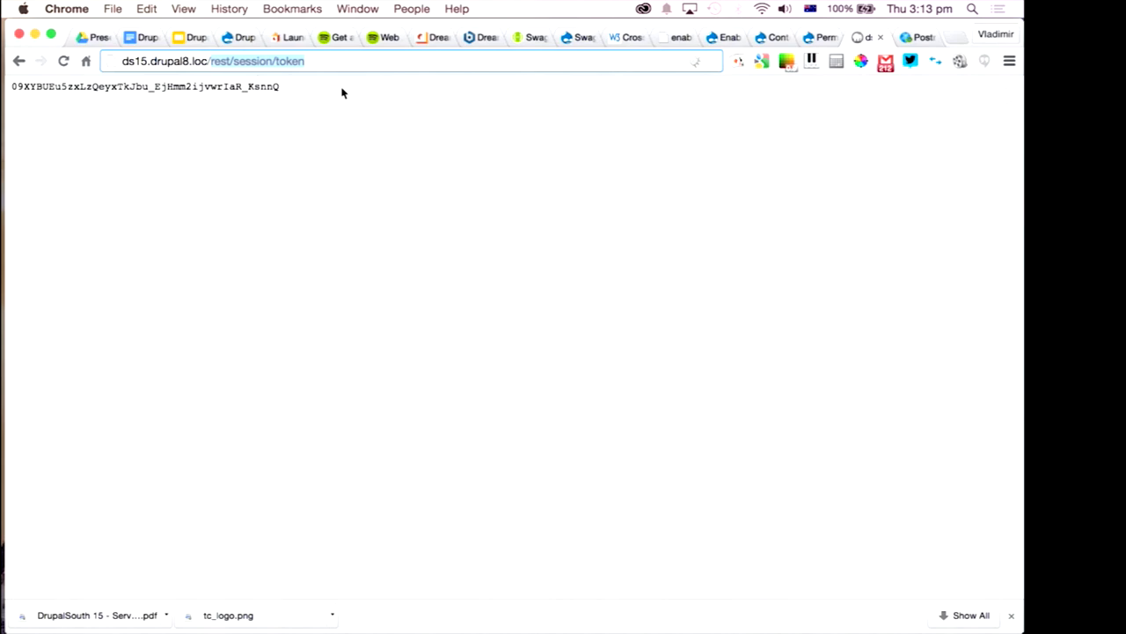
{"action": "key", "text": "Return"}
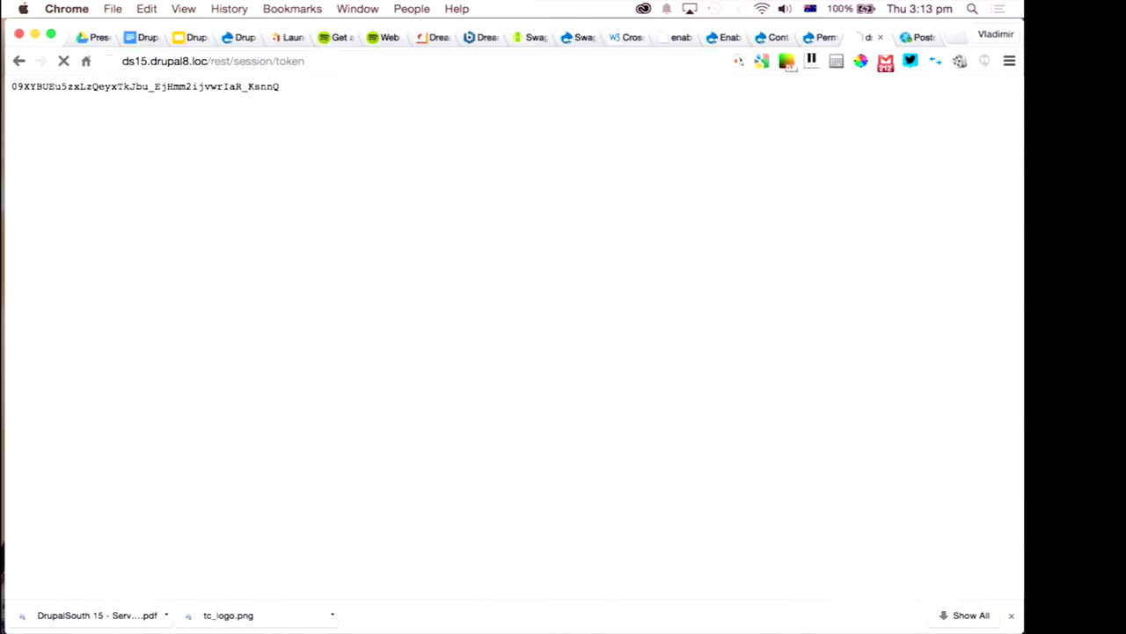
{"action": "left_click_drag", "start_coordinate": [294, 91], "coordinate": [5, 88]}
{"action": "key", "text": "ctrl+c"}
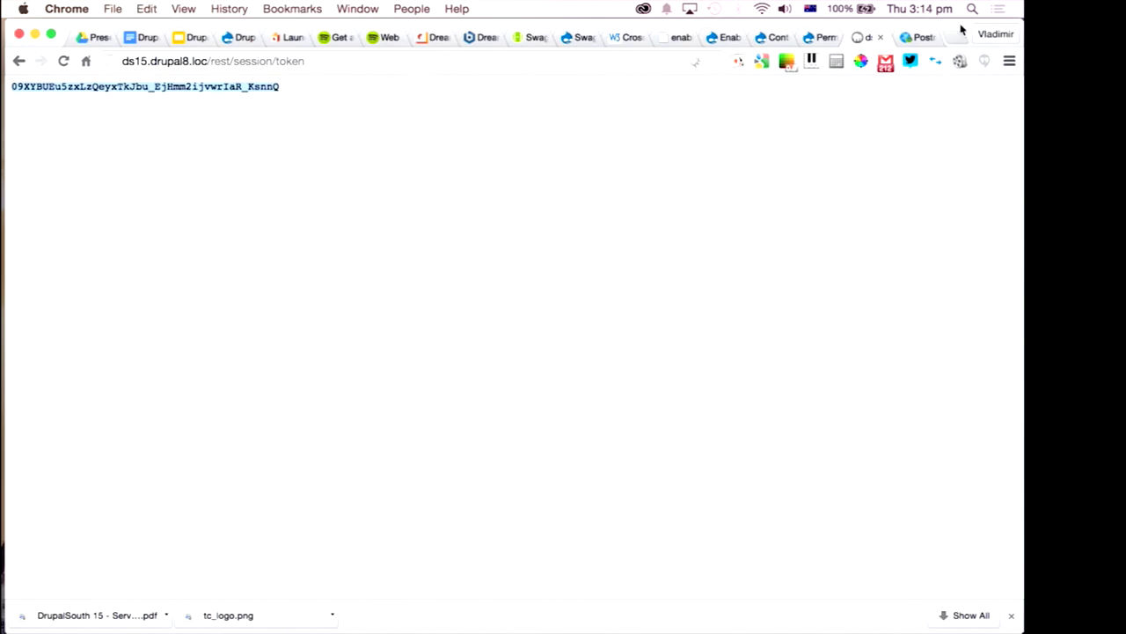
Add an X-CSRF-Token header to the DELETE NODE request in Postman, with the copied session token as its value.
{"action": "left_click", "coordinate": [916, 39]}
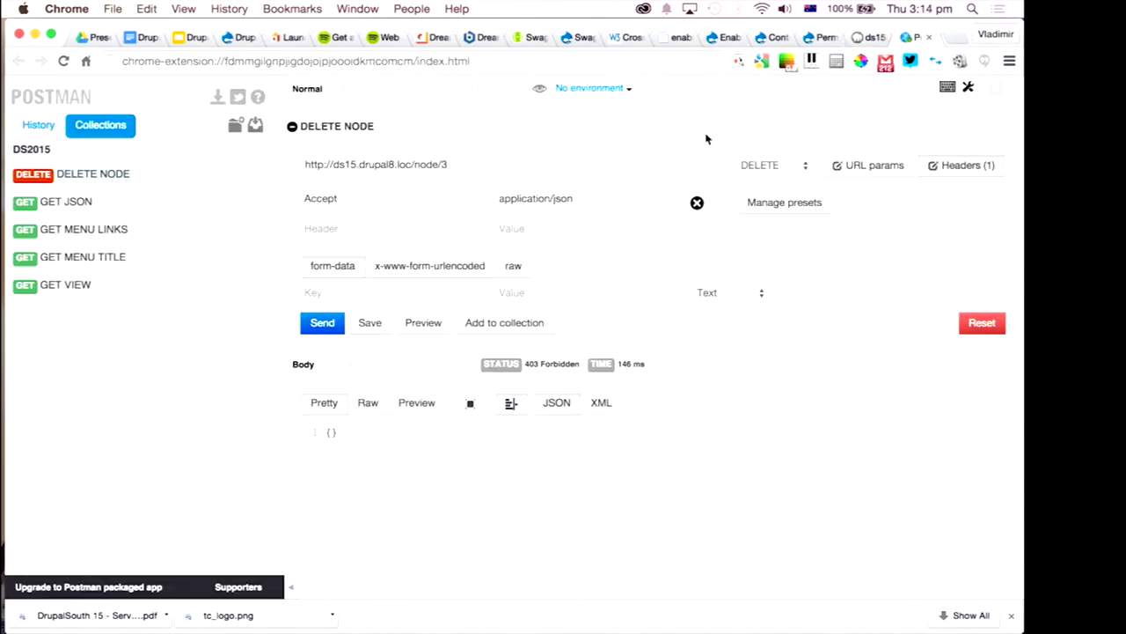
{"action": "left_click", "coordinate": [561, 229]}
{"action": "key", "text": "ctrl+v"}
{"action": "key", "text": "super+Tab"}
{"action": "key", "text": "super+a"}
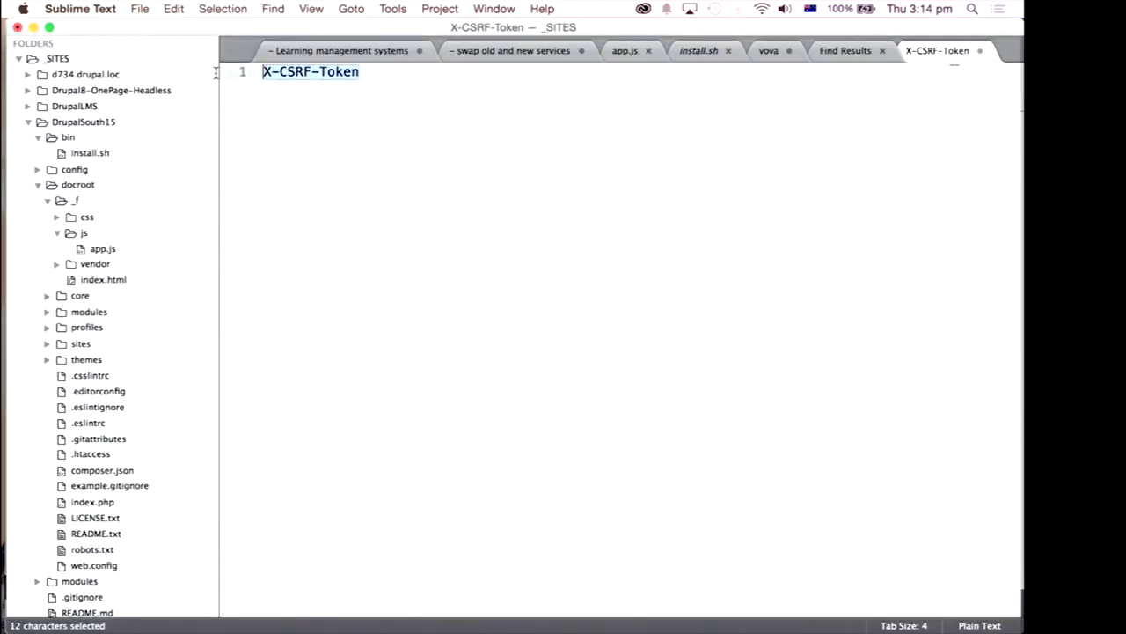
{"action": "key", "text": "super+c"}
{"action": "key", "text": "super+Tab"}
{"action": "left_click", "coordinate": [389, 234]}
{"action": "key", "text": "super+v"}
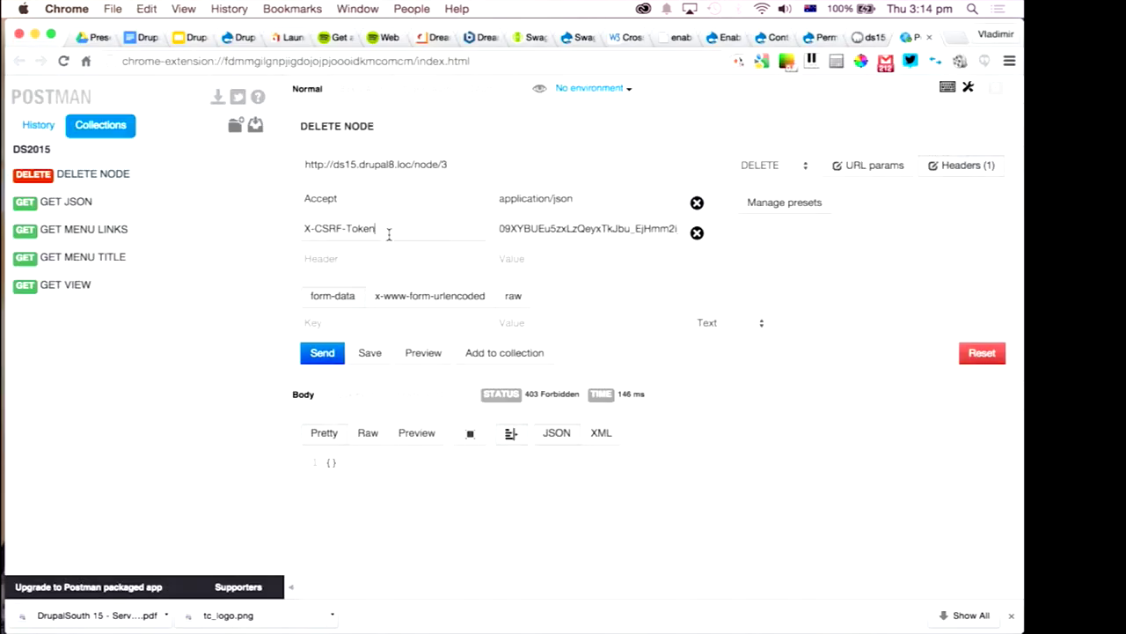
Send the DELETE request for node/3 and reload the Drupal content list to check its effect.
{"action": "left_click", "coordinate": [318, 355]}
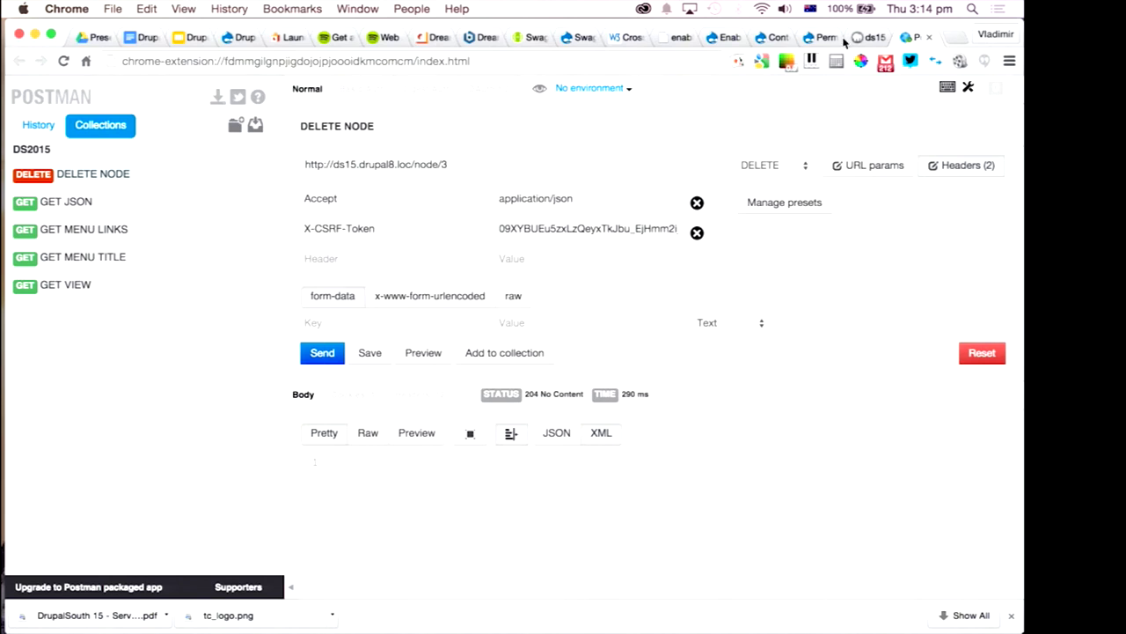
{"action": "left_click", "coordinate": [810, 38]}
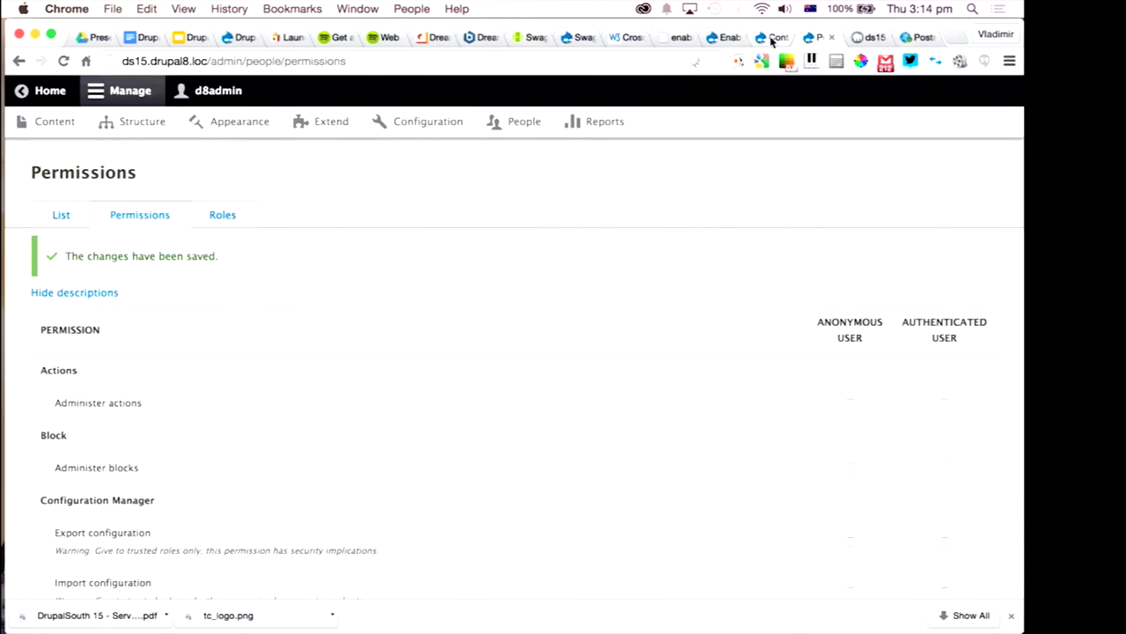
{"action": "left_click", "coordinate": [771, 38]}
{"action": "key", "text": "super+r"}
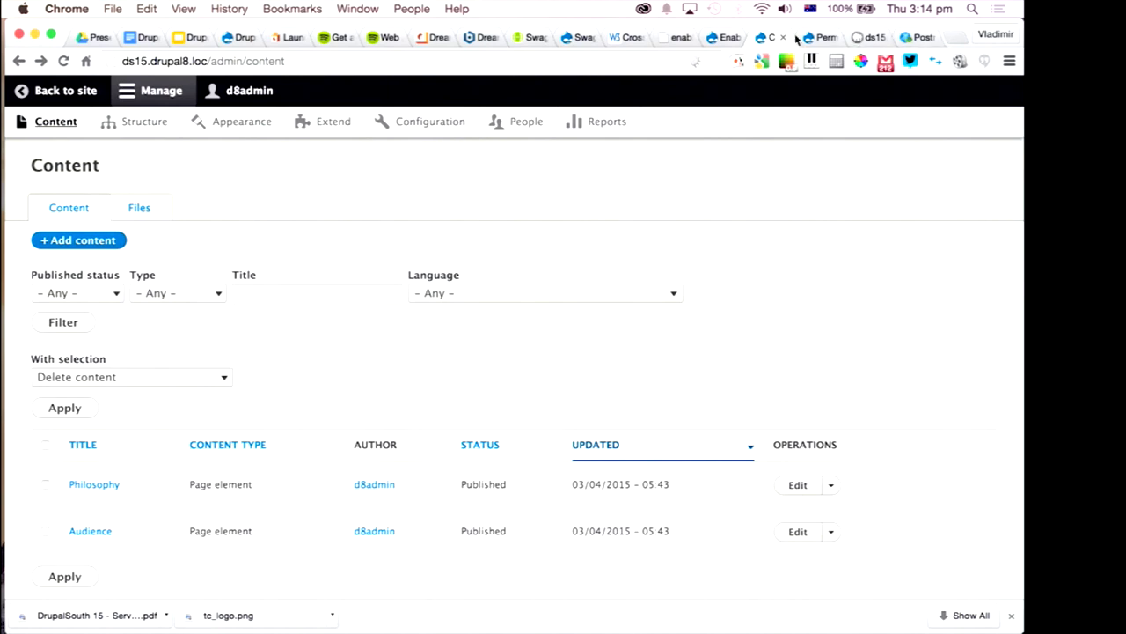
Switch to the DrupalSouth 15 - Services slides and present from the second Postman slide through to the Example: Drupal 8 slide.
{"action": "left_click", "coordinate": [181, 38]}
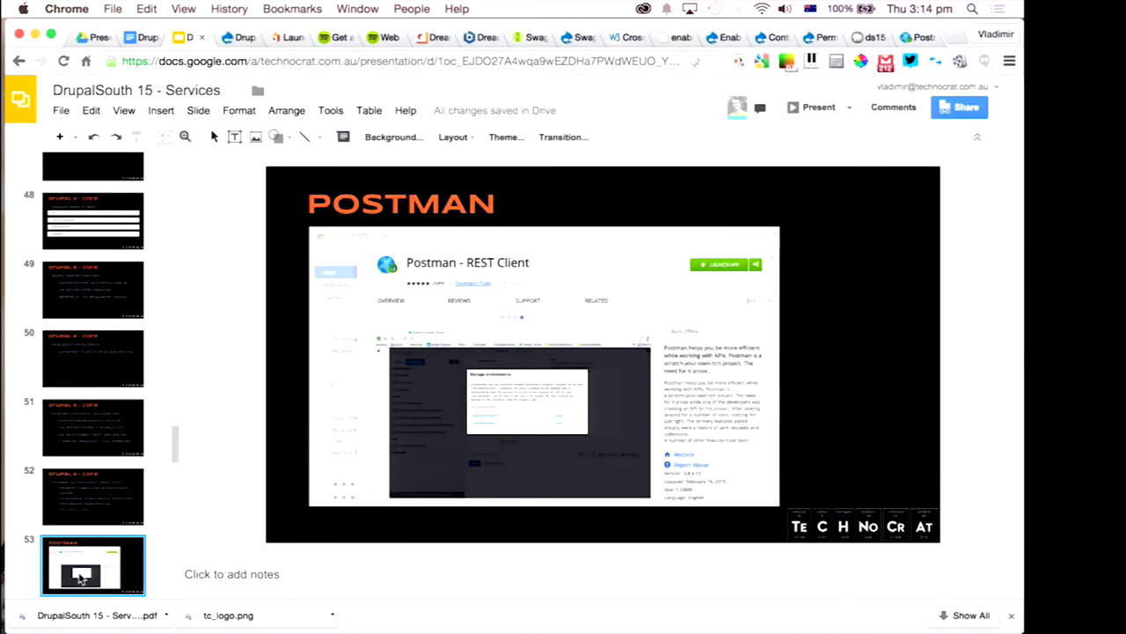
{"action": "key", "text": "ctrl+v"}
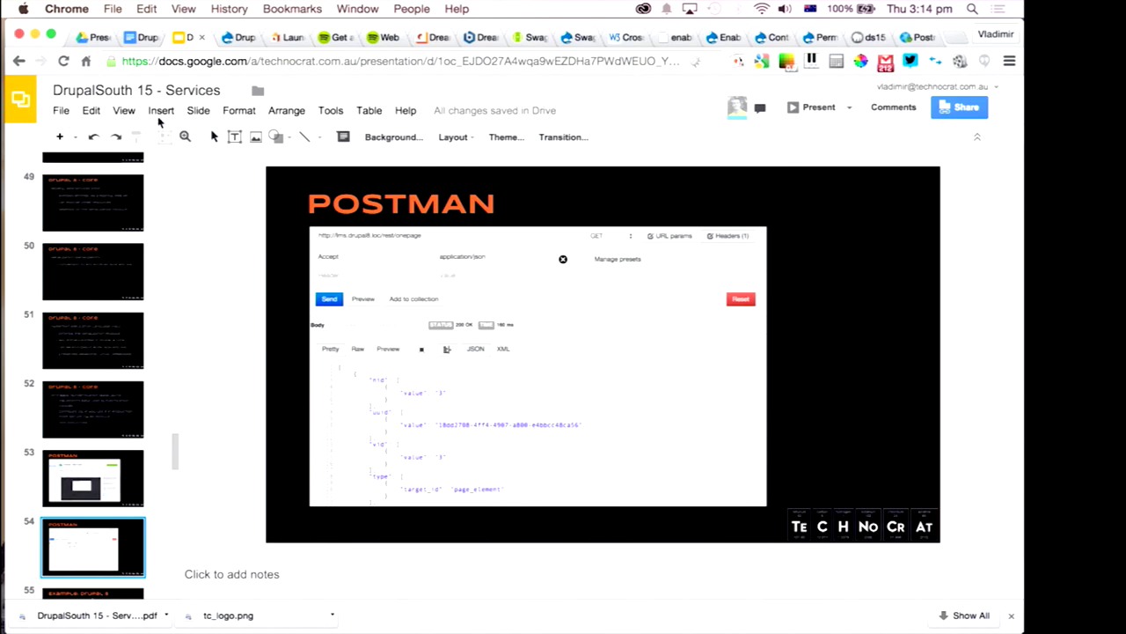
{"action": "left_click", "coordinate": [132, 115]}
{"action": "left_click", "coordinate": [147, 138]}
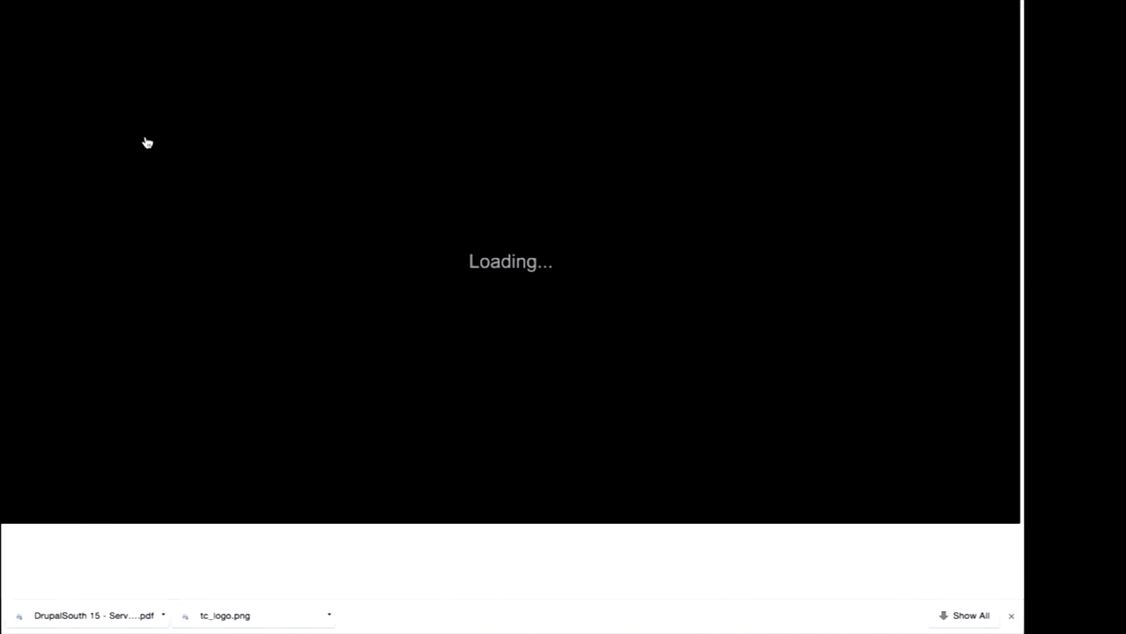
{"action": "key", "text": "Right"}
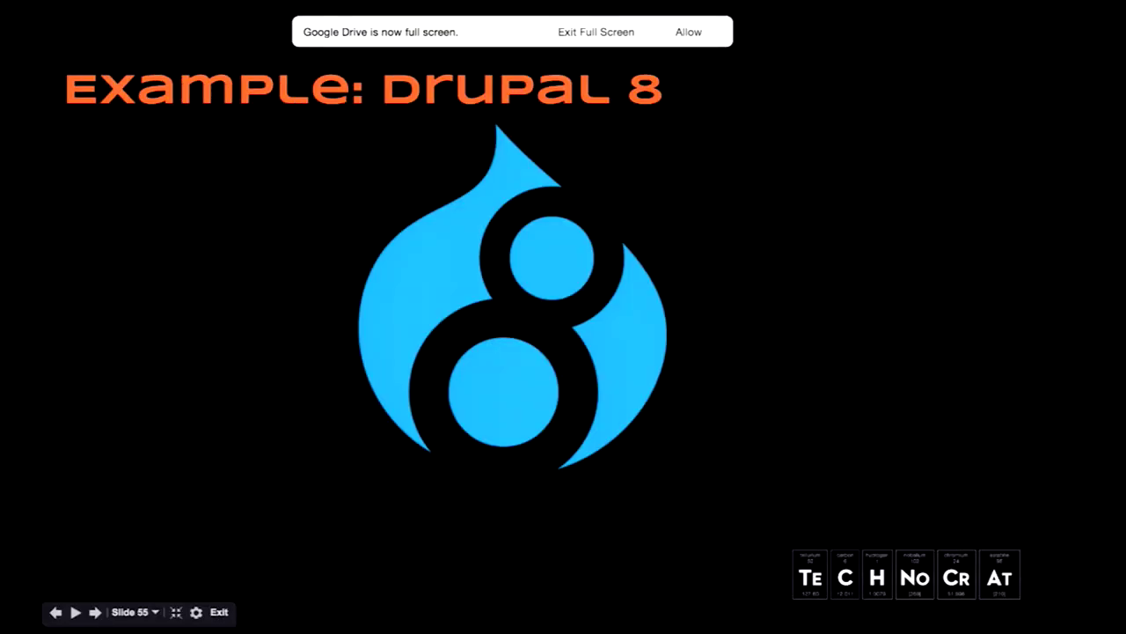
Present the REST in Views bullets and the slides on adding a view with a REST export and its format options.
{"action": "key", "text": "Right"}
{"action": "key", "text": "Right"}
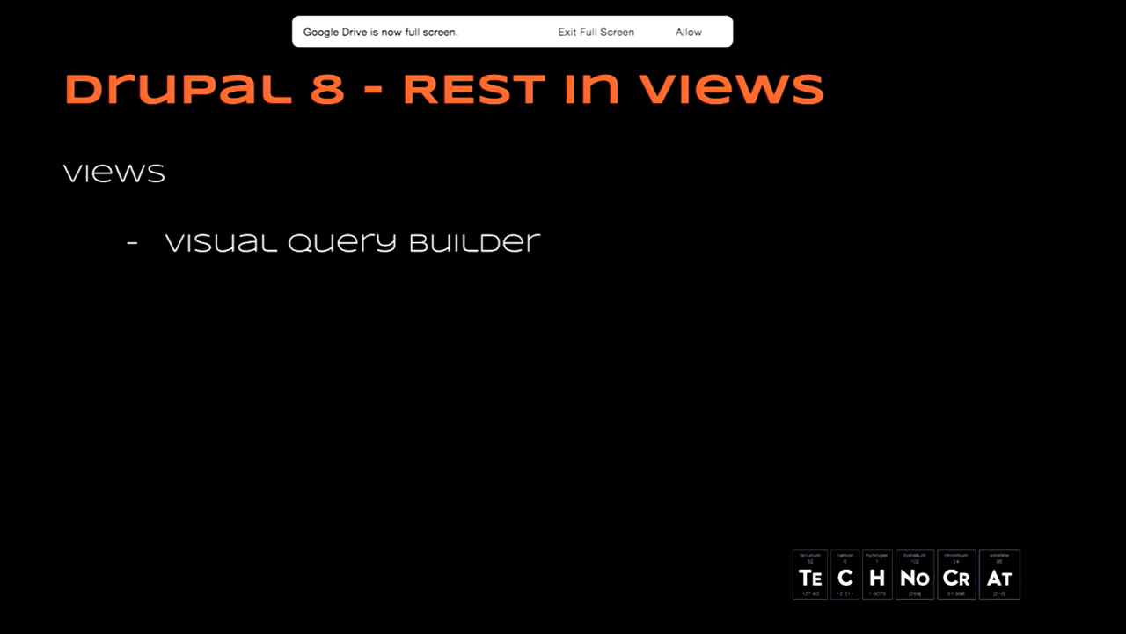
{"action": "key", "text": "Right"}
{"action": "key", "text": "Right"}
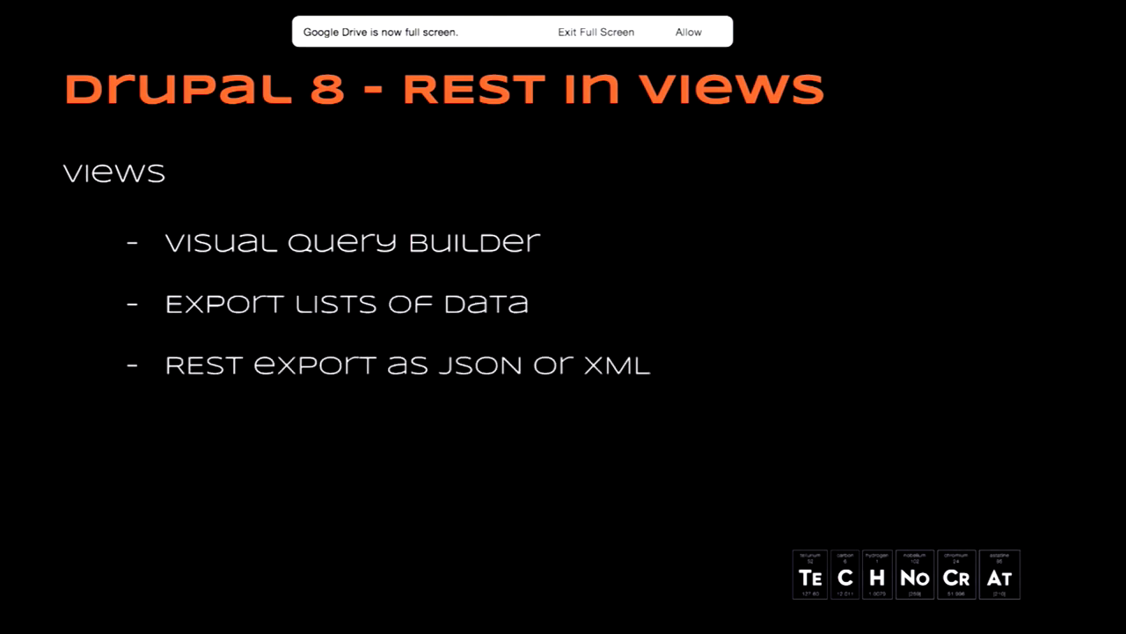
{"action": "key", "text": "Right"}
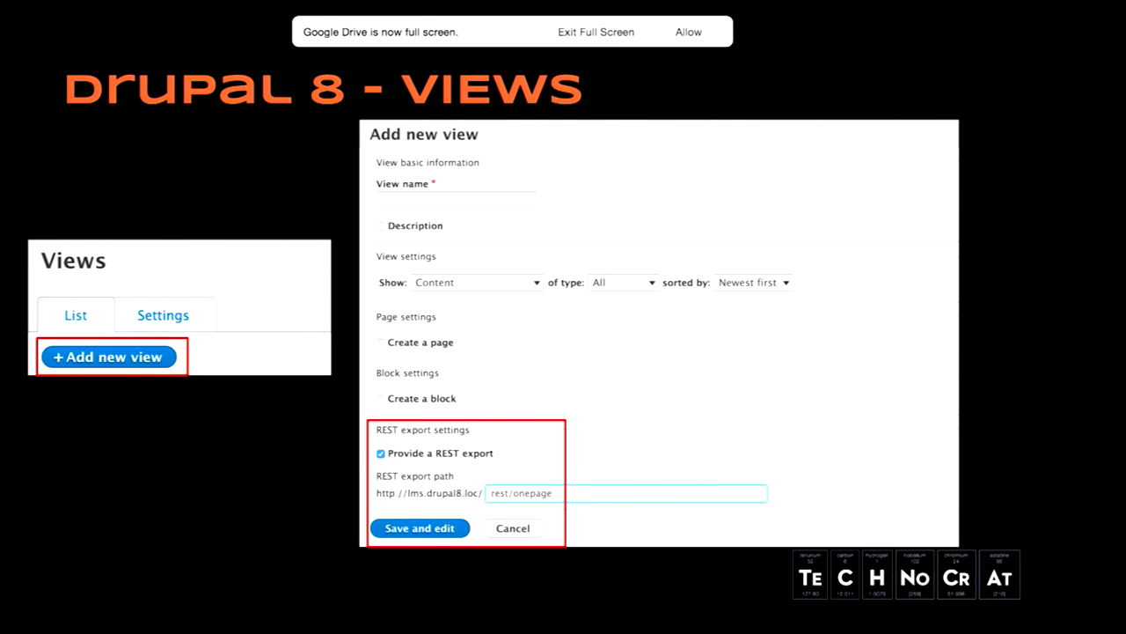
{"action": "key", "text": "Right"}
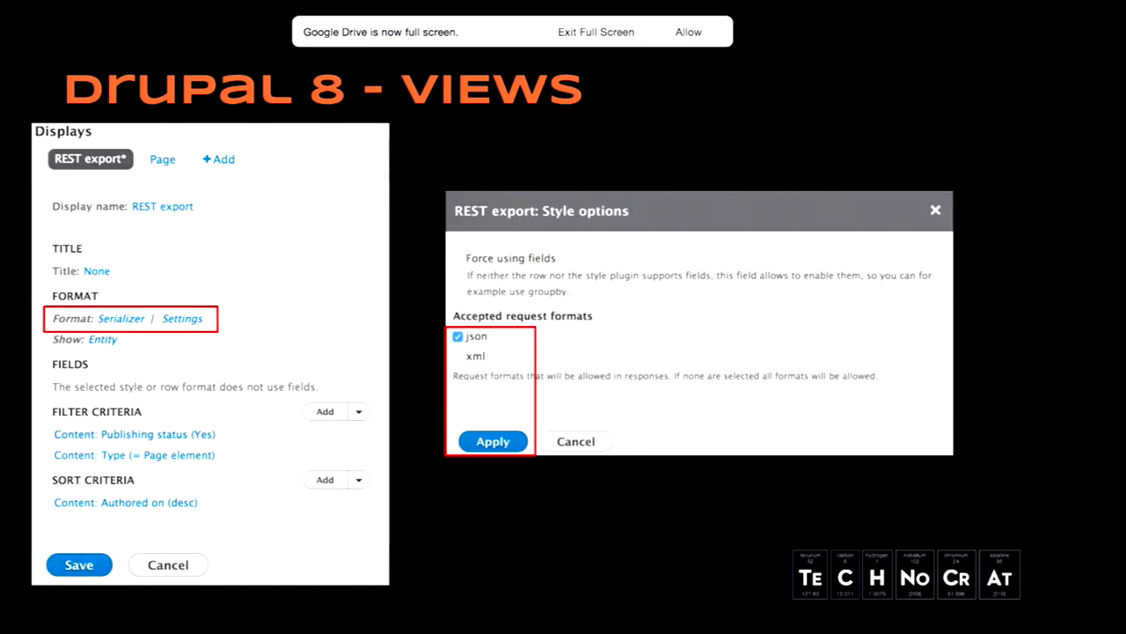
{"action": "key", "text": "Right"}
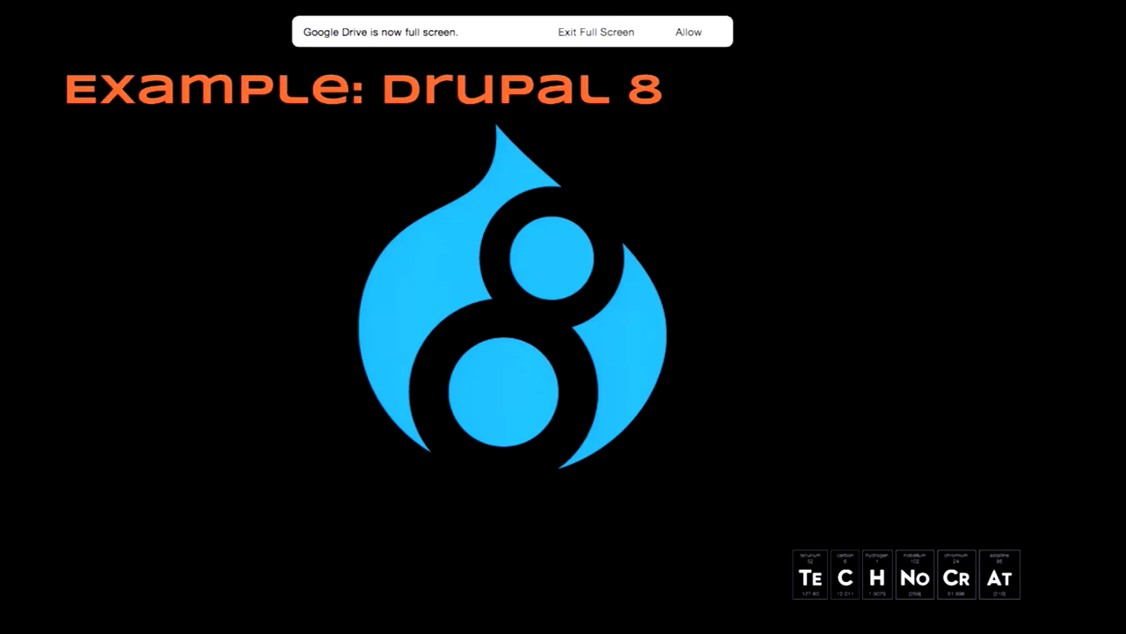
Continue past the example slide and present the REST UI slides on releases, enabled resources, resource paths and method settings.
{"action": "key", "text": "Left"}
{"action": "key", "text": "Right"}
{"action": "key", "text": "Right"}
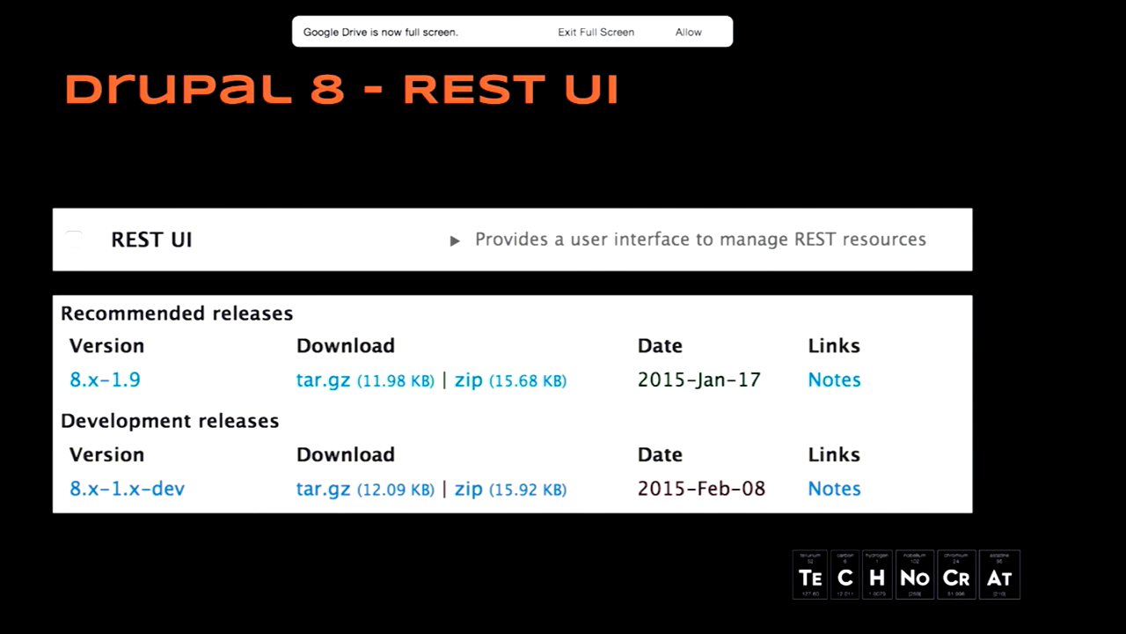
{"action": "key", "text": "Right"}
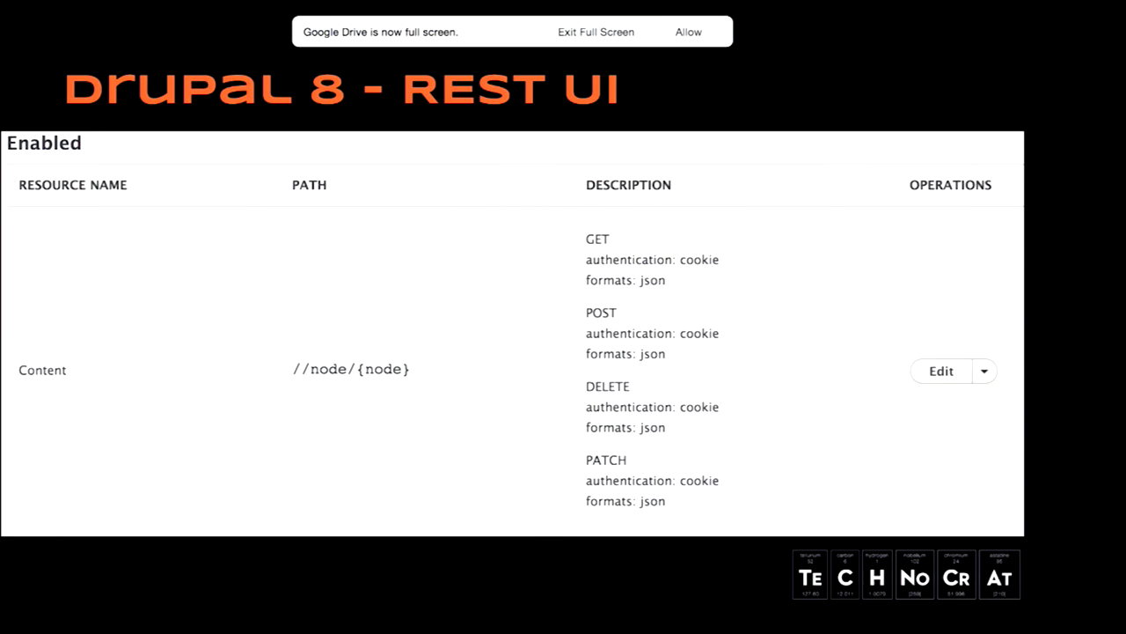
{"action": "key", "text": "Right"}
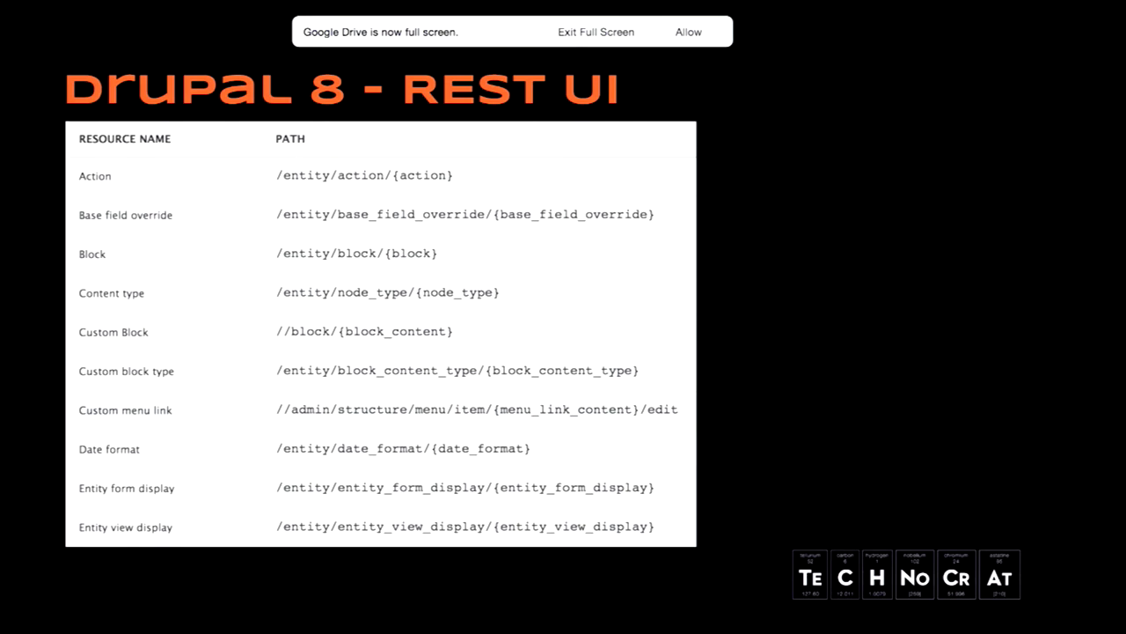
{"action": "key", "text": "Right"}
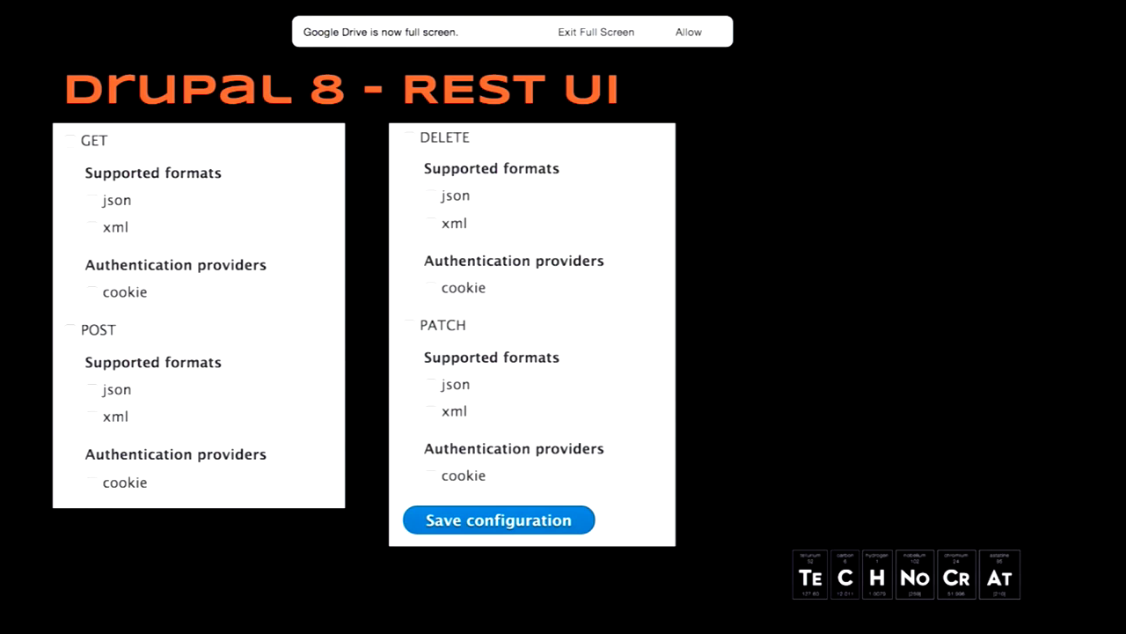
Present the Silex and CORS slides and continue to the BOF session slide.
{"action": "key", "text": "Right"}
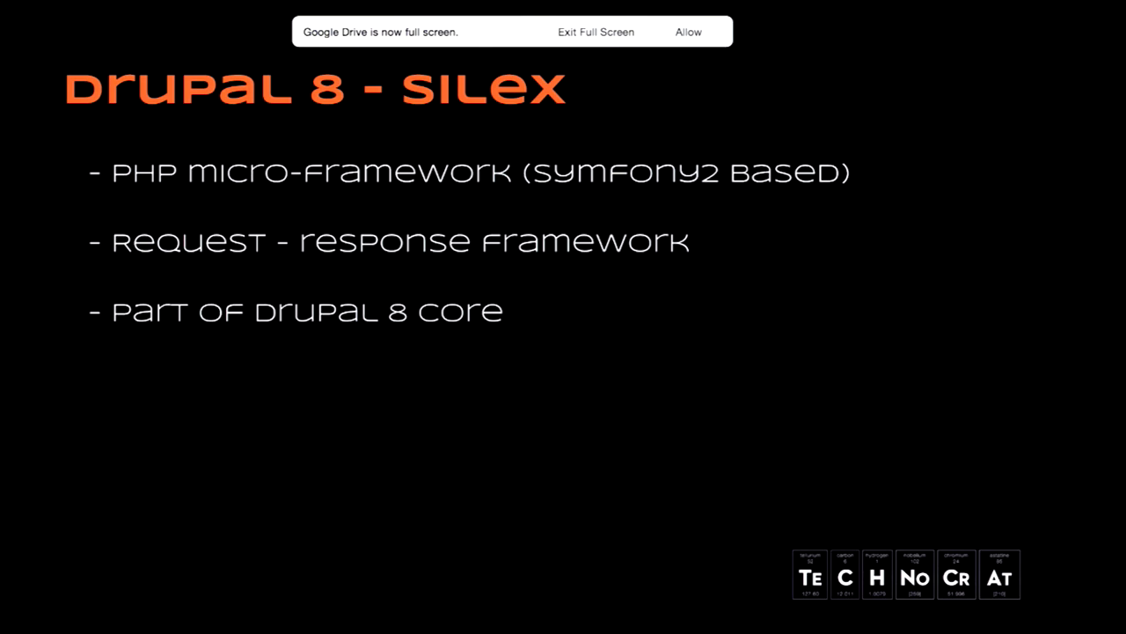
{"action": "key", "text": "Right"}
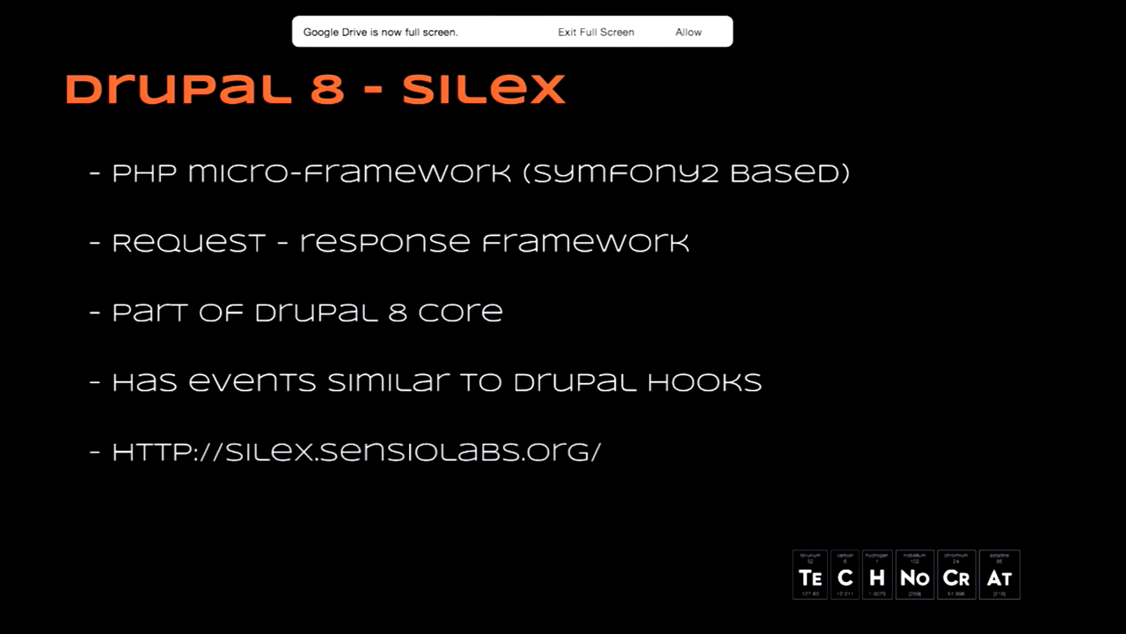
{"action": "key", "text": "Right"}
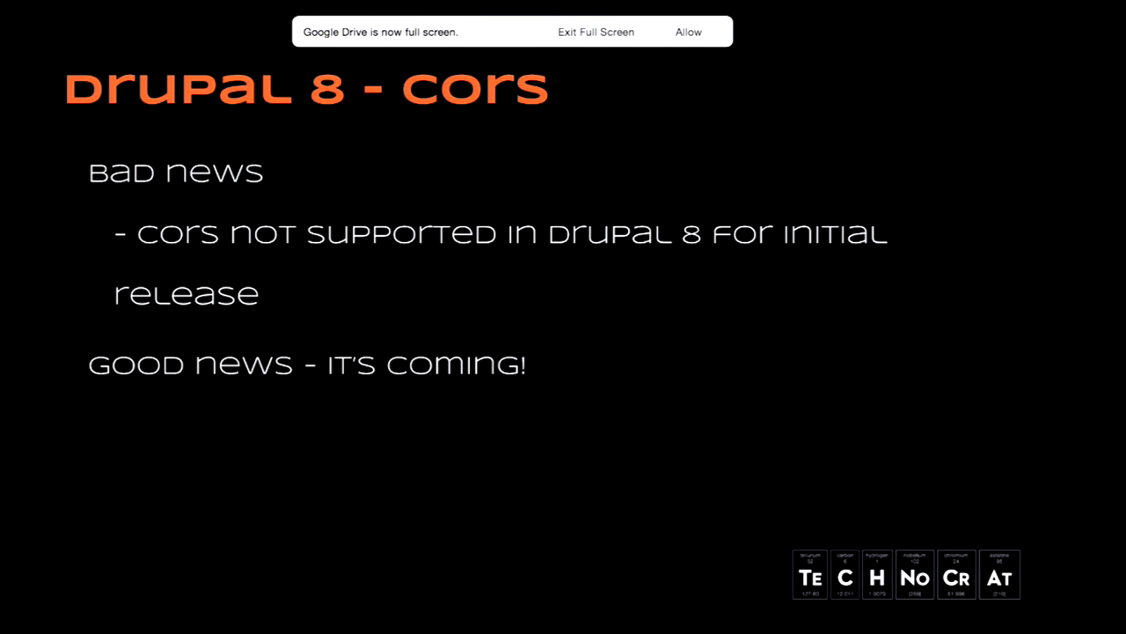
{"action": "key", "text": "Right"}
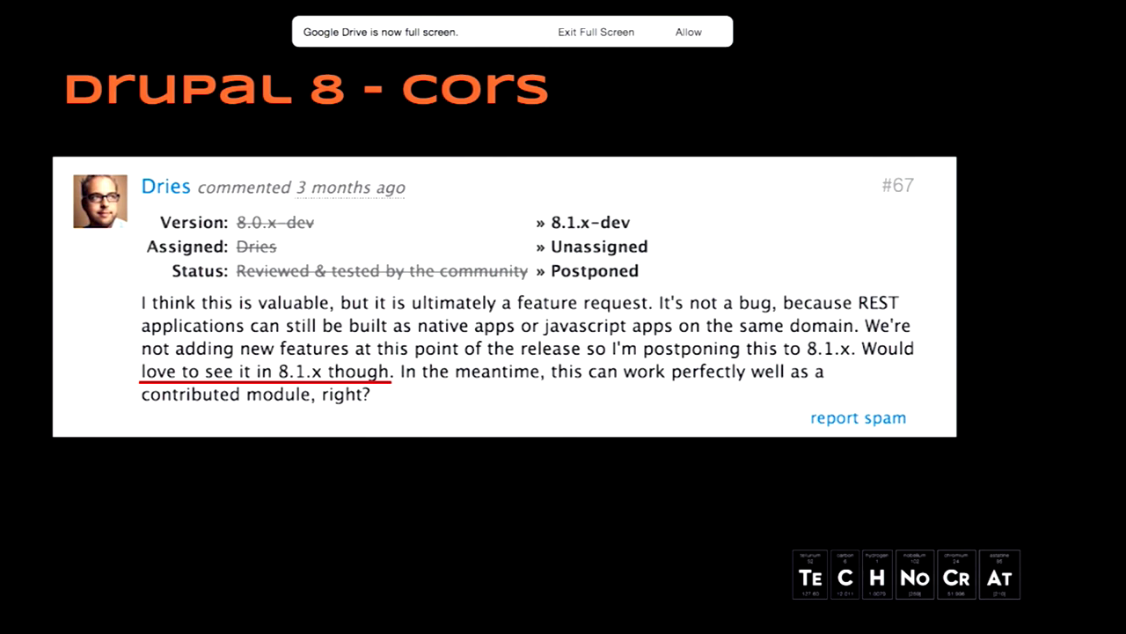
{"action": "key", "text": "Right"}
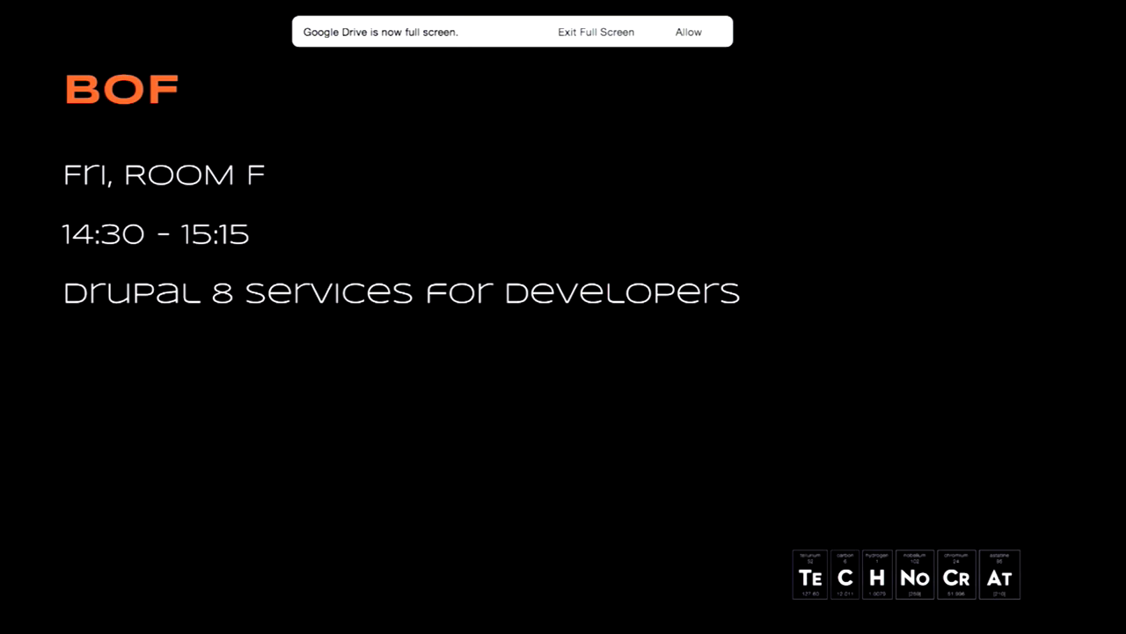